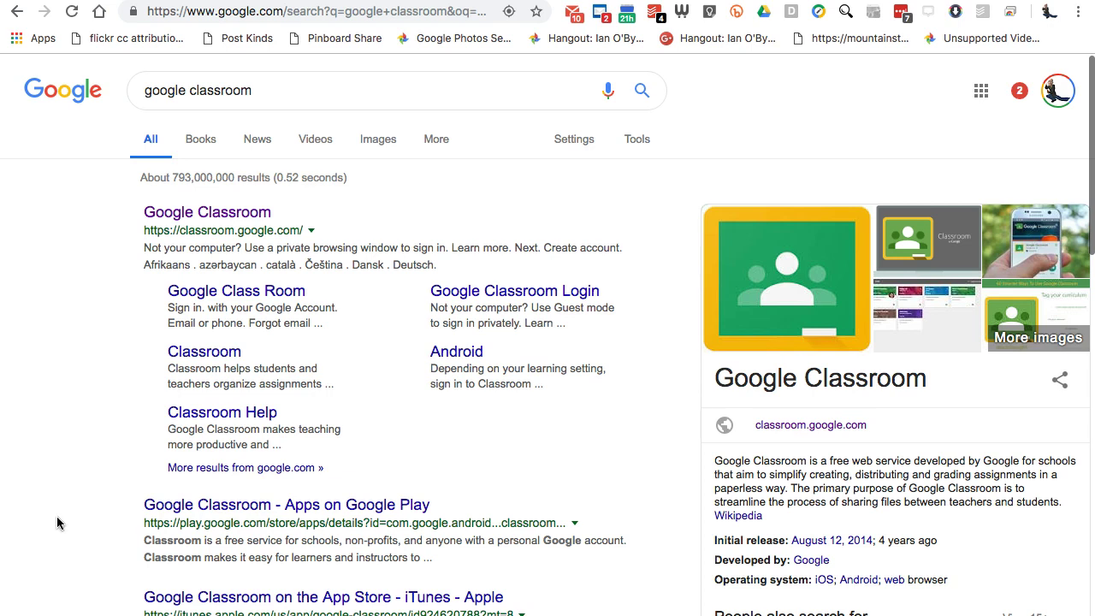
click(38, 374)
scroll(192, 216, down, 1)
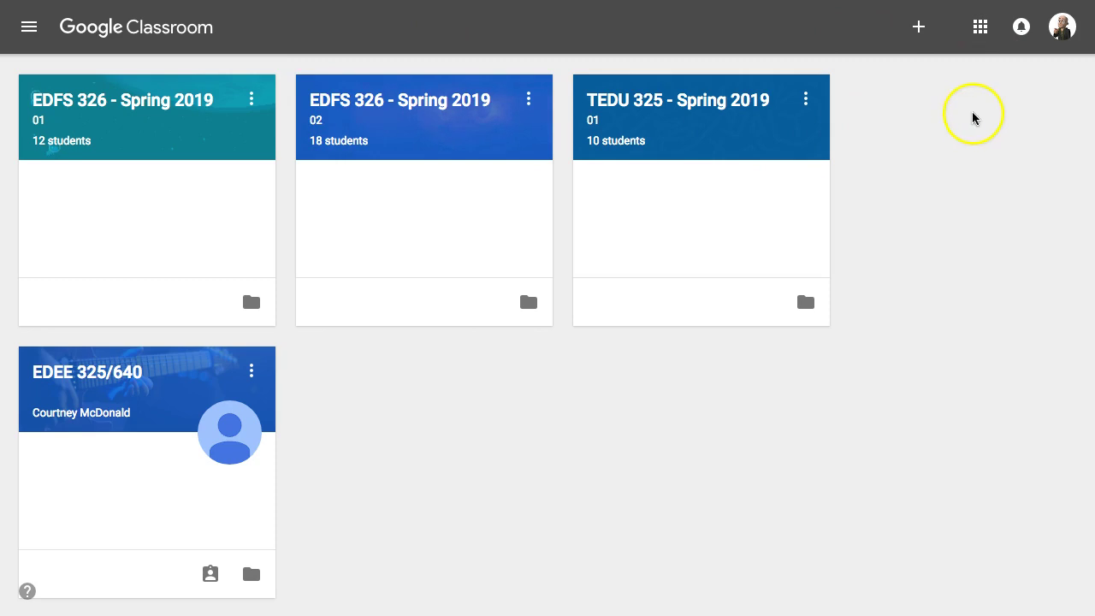
Step: Check which Google account is signed in to Classroom and which other accounts are available
click(1061, 27)
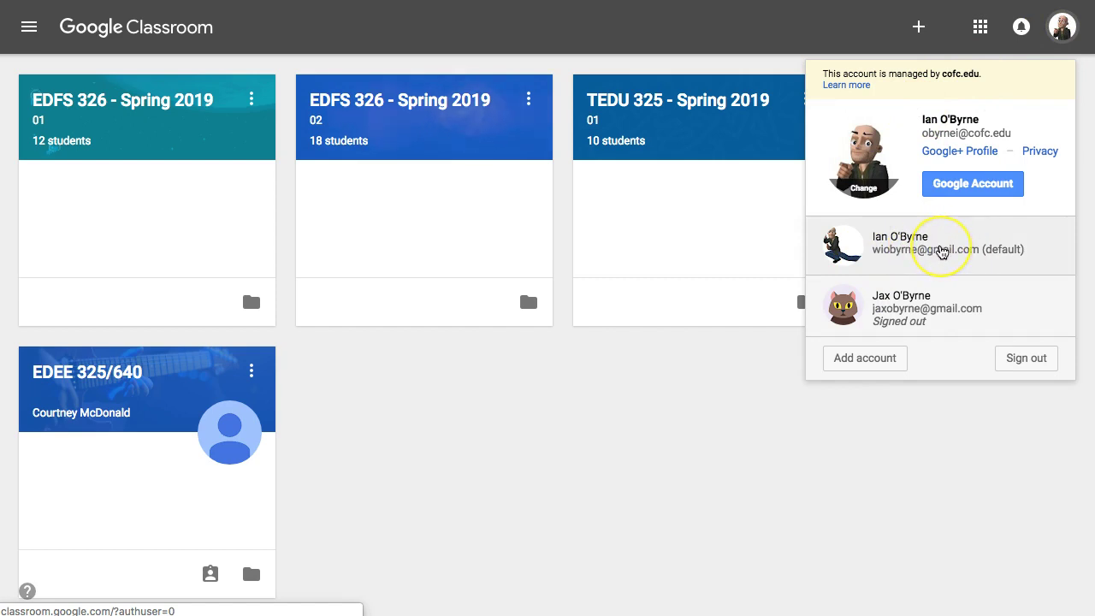
click(687, 379)
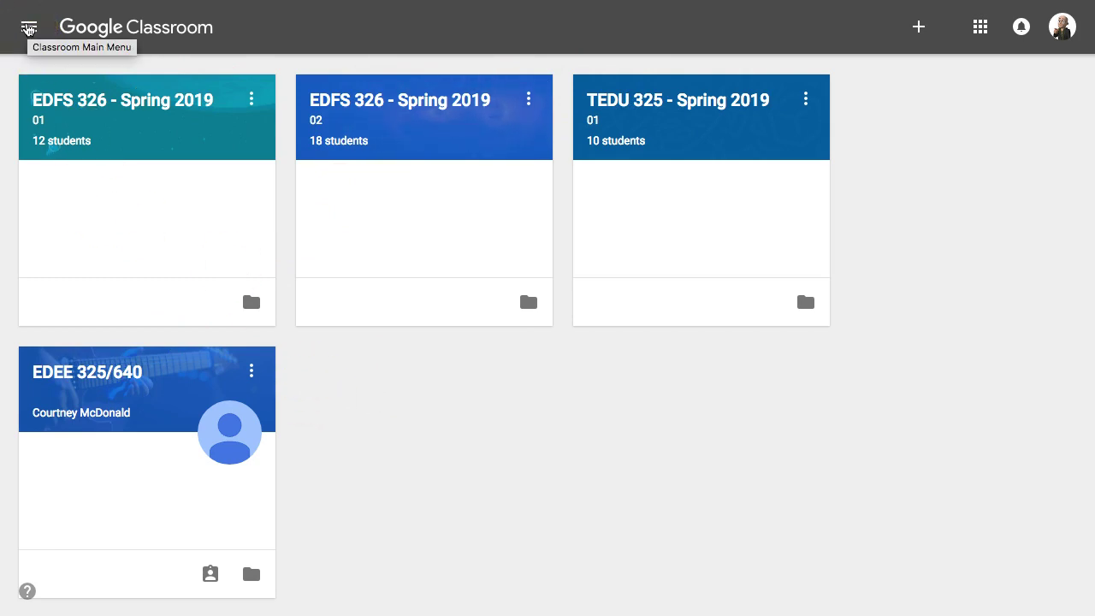
Step: Open the archived classes and look through the whole list of class cards
click(27, 28)
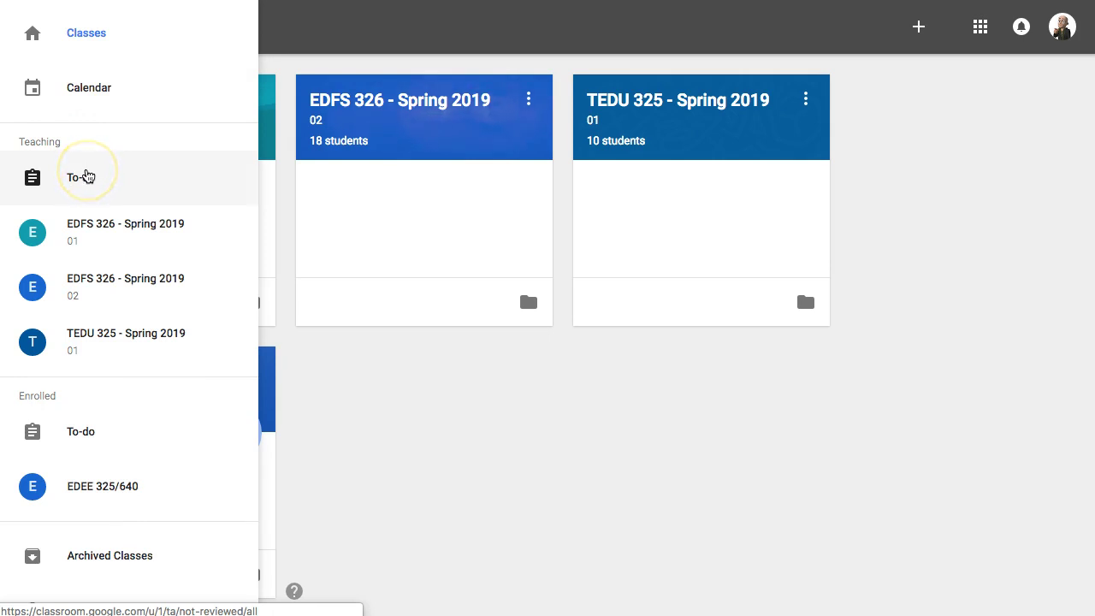
scroll(85, 177, down, 1)
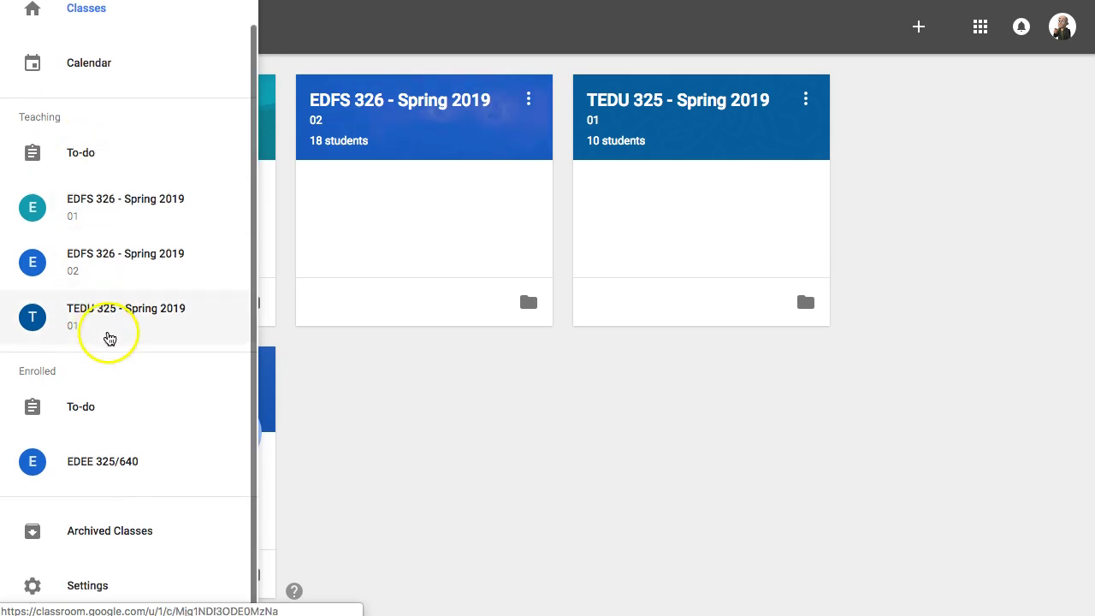
click(98, 528)
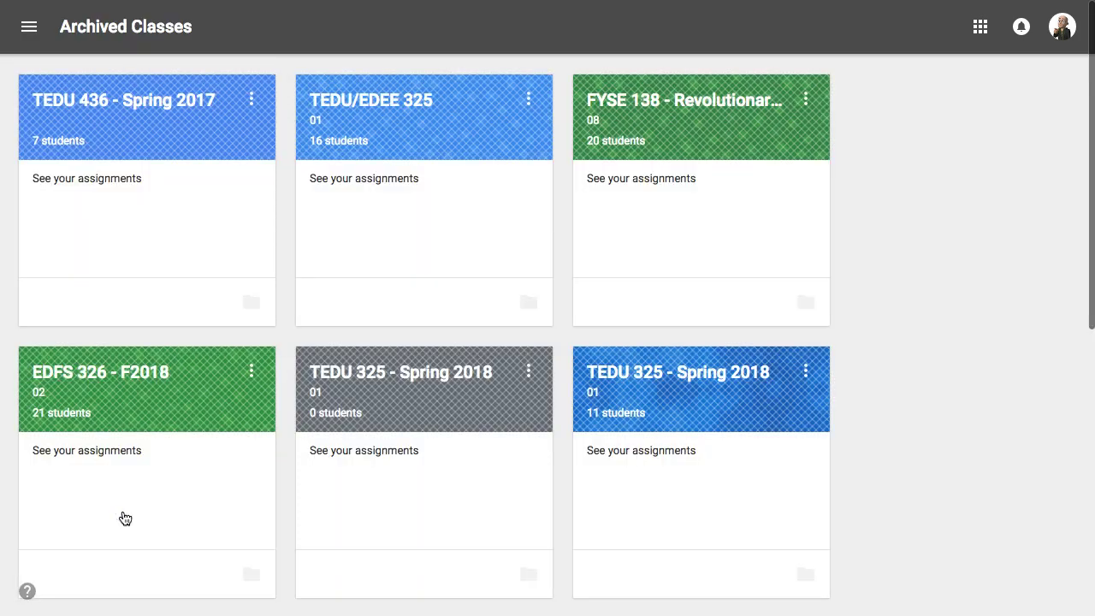
scroll(274, 379, down, 4)
scroll(274, 379, down, 3)
scroll(276, 377, up, 7)
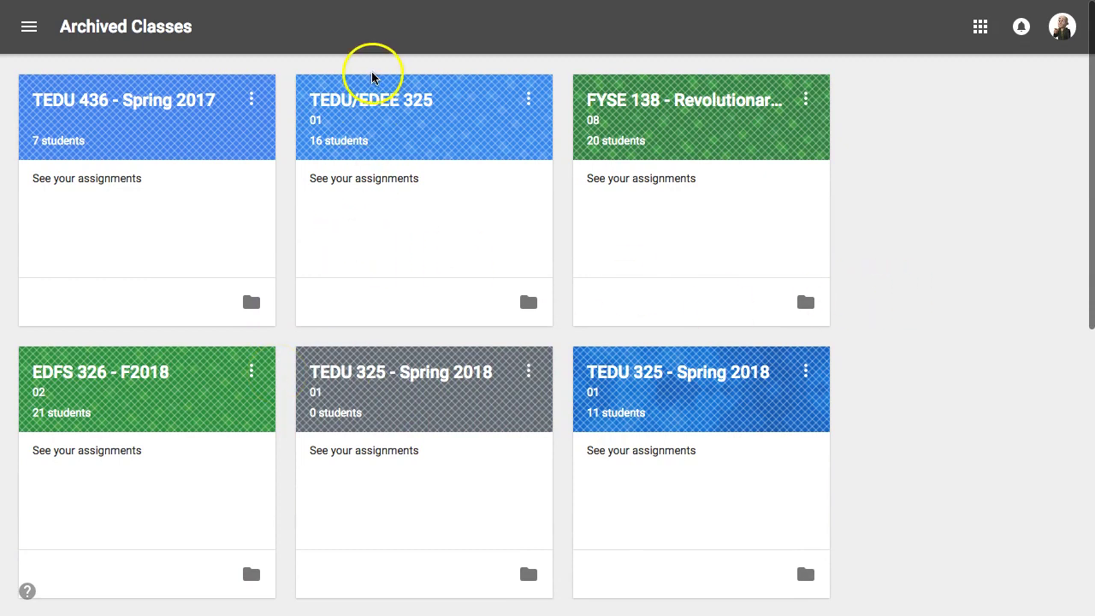
Step: Open the archived TEDU/EDEE 325 class and review the older posts in its stream
click(365, 103)
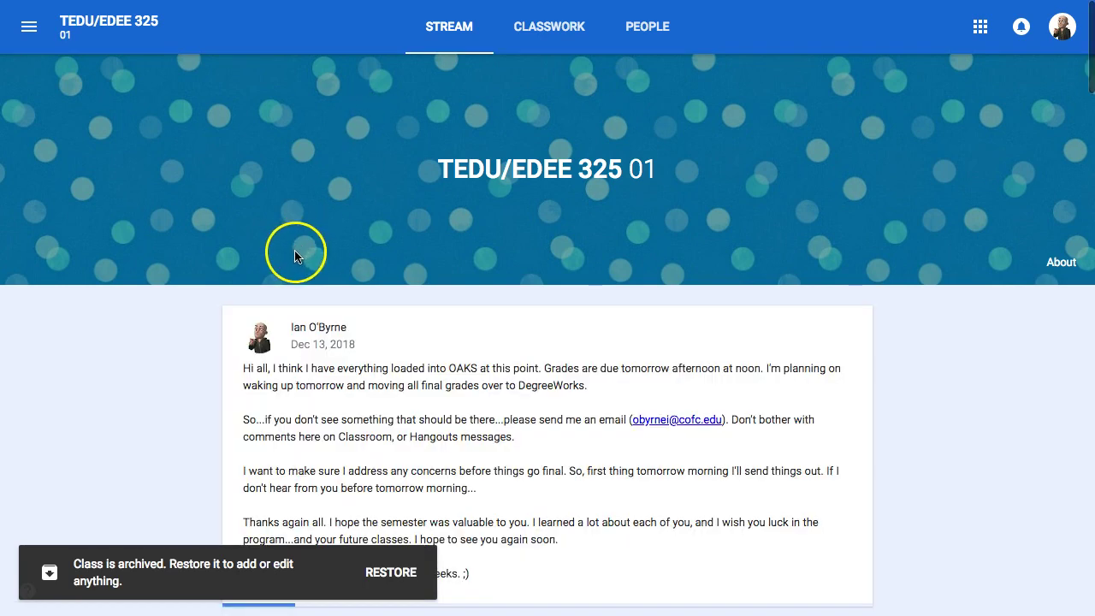
scroll(220, 261, down, 10)
scroll(220, 261, down, 6)
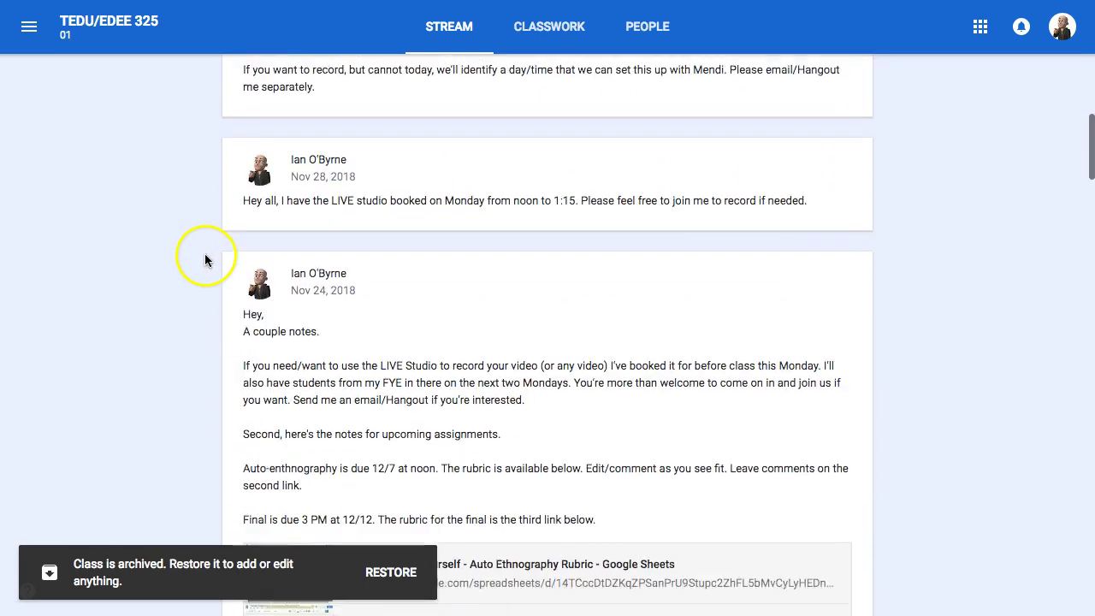
scroll(201, 256, up, 15)
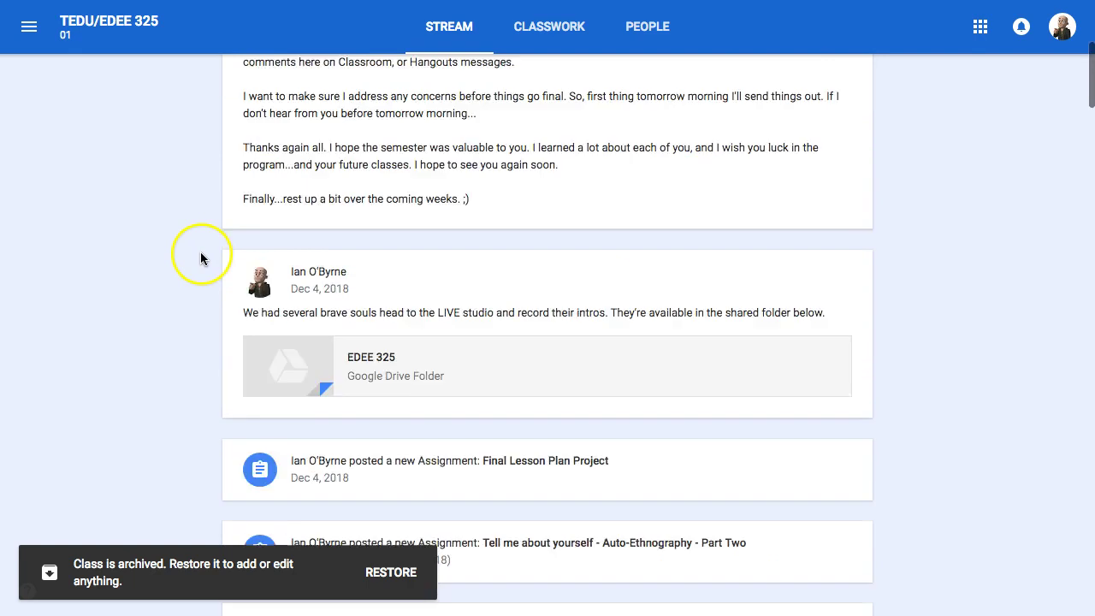
Step: Visit section 01 of the EDFS 326 - Spring 2019 class and return to the overview of all classes
click(29, 27)
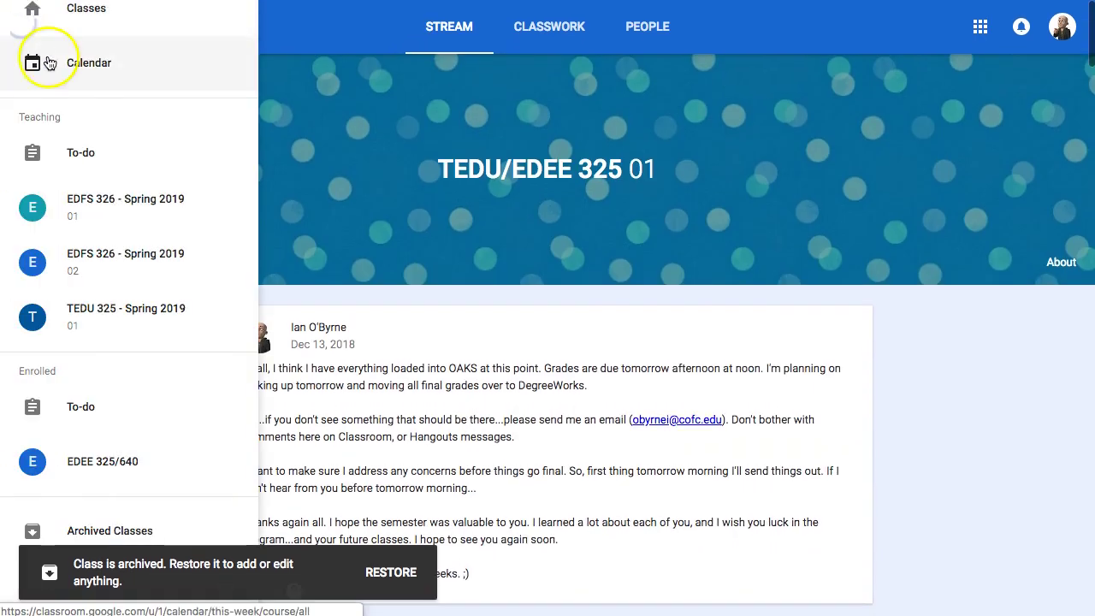
click(98, 221)
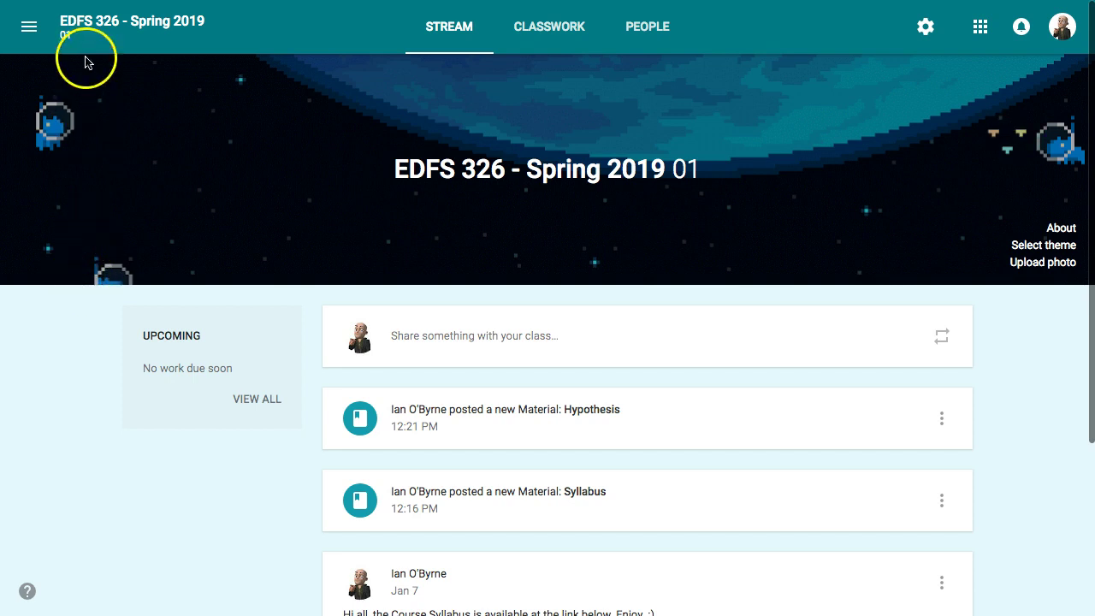
click(26, 27)
click(77, 32)
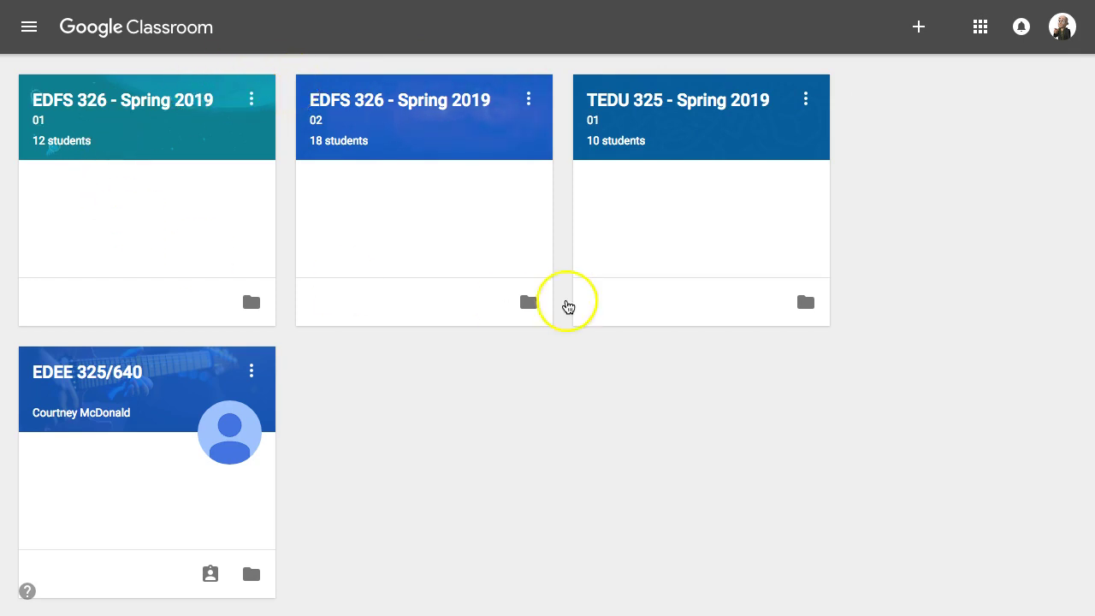
Step: Create a class named Language & Literacy with section 01, subject ELA Education and room Room 214
click(920, 28)
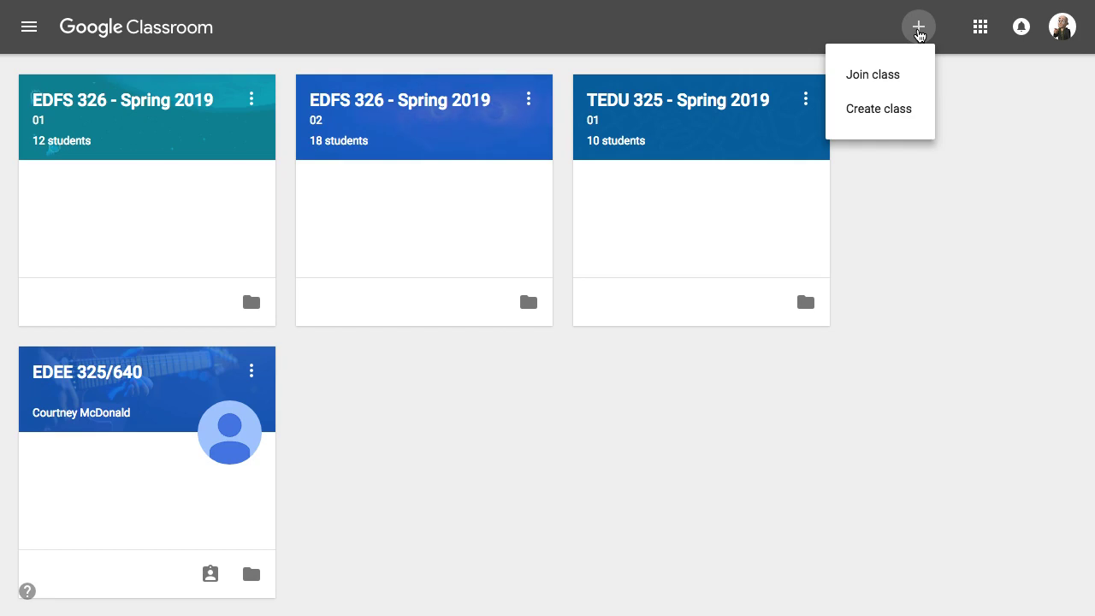
click(880, 109)
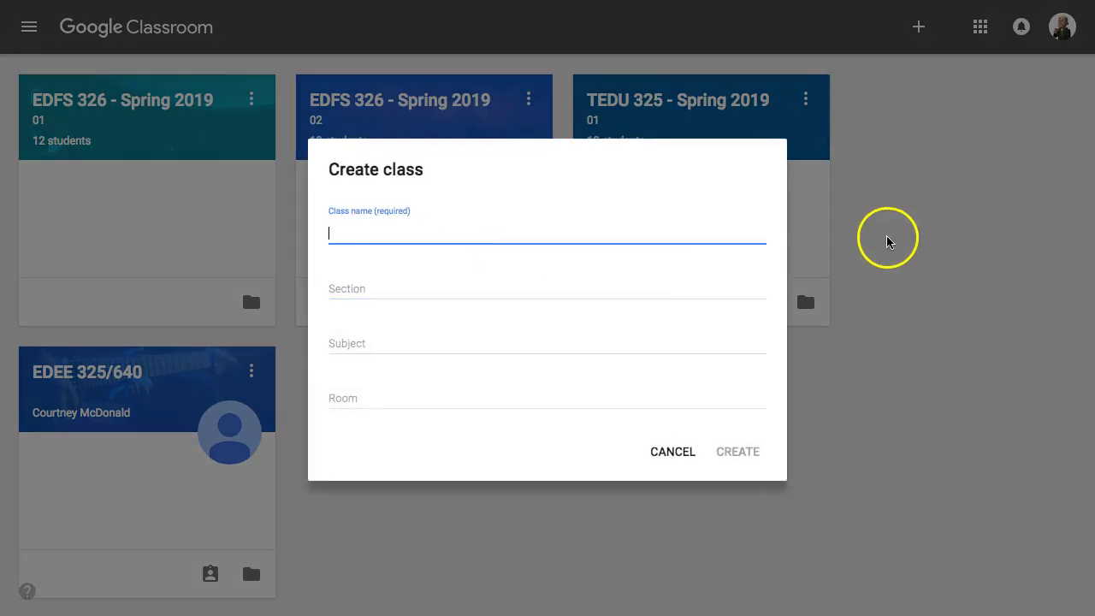
text(Language & Literacy)
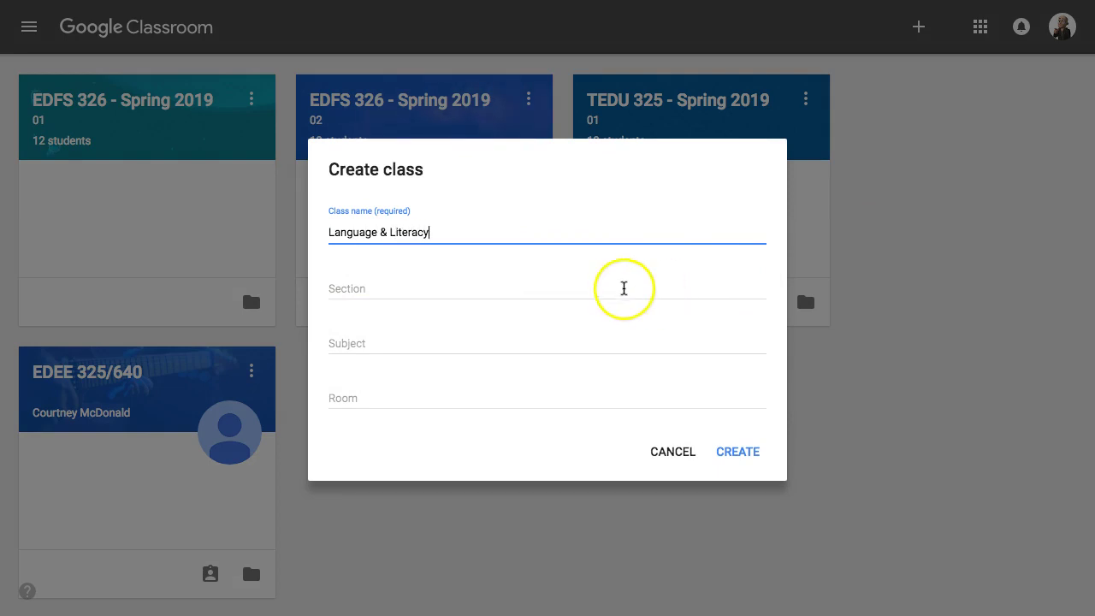
click(621, 288)
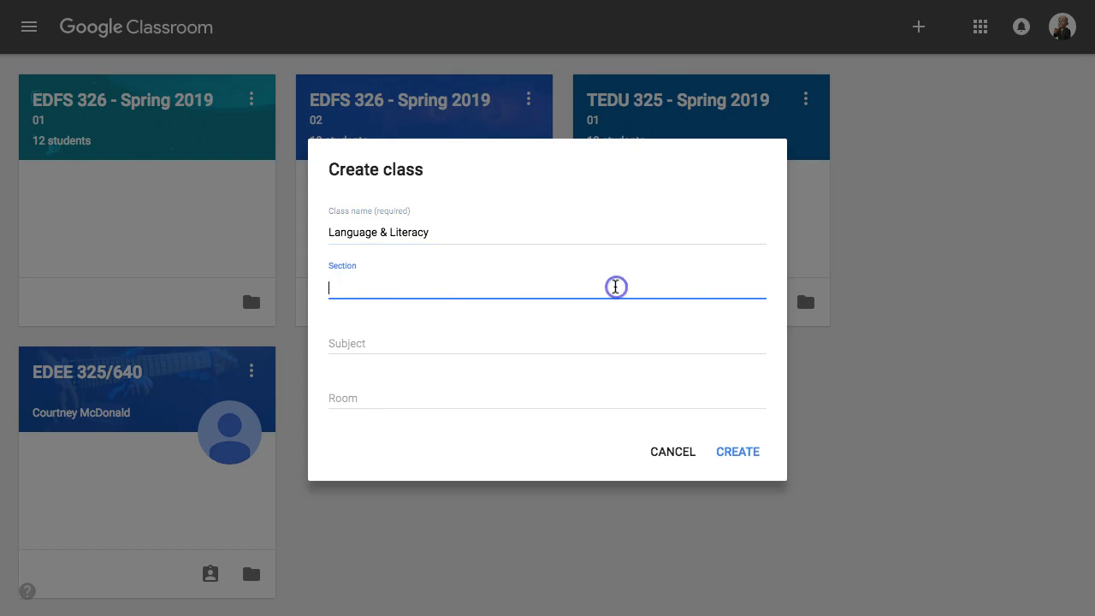
click(581, 342)
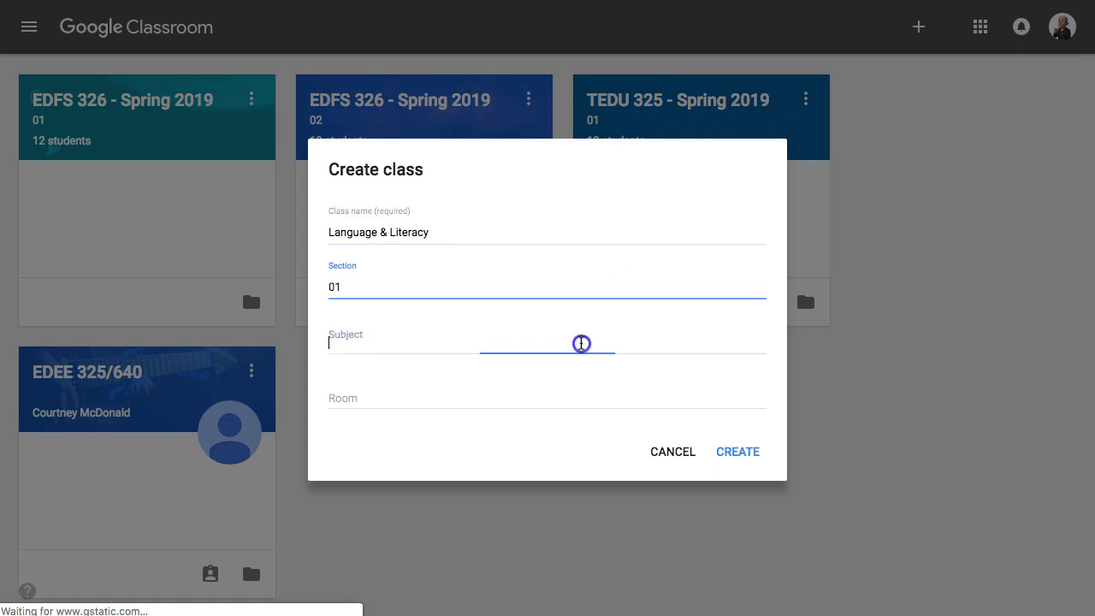
text(ELA E)
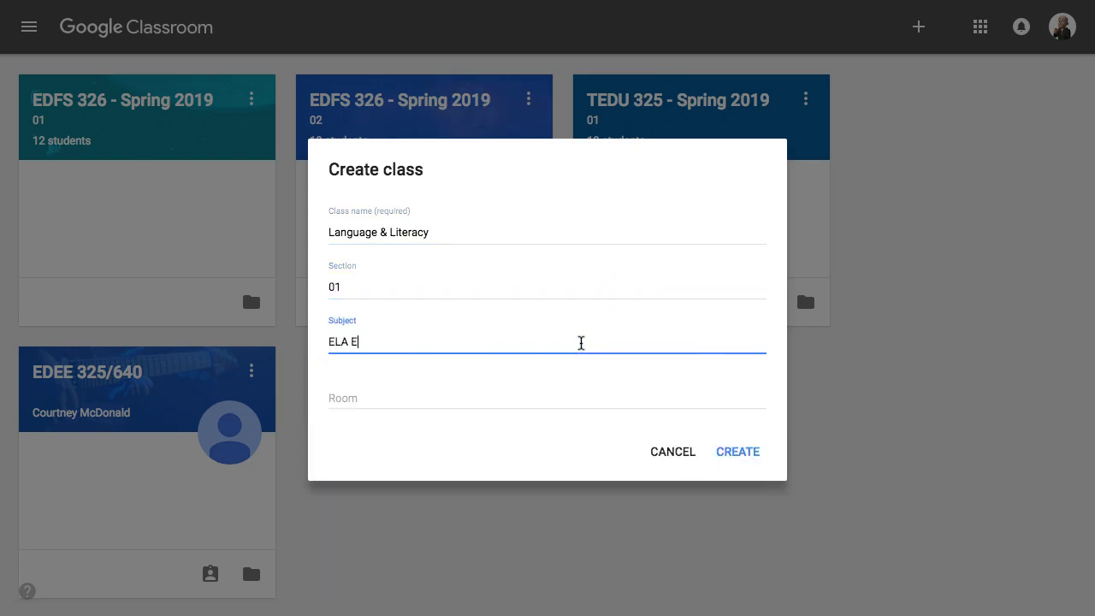
click(491, 389)
text(Room 214)
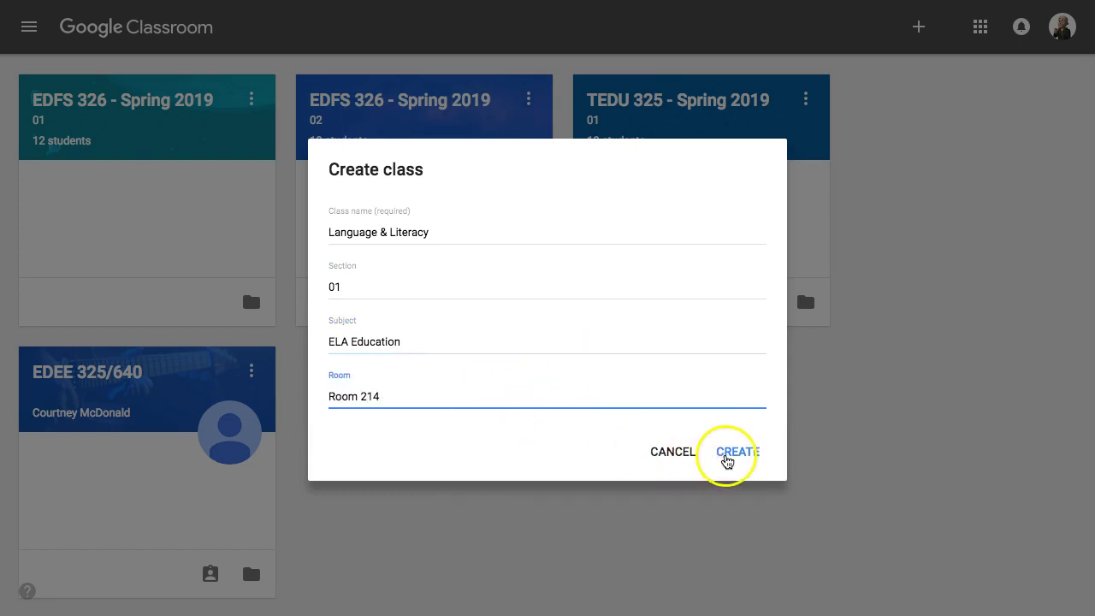
click(728, 454)
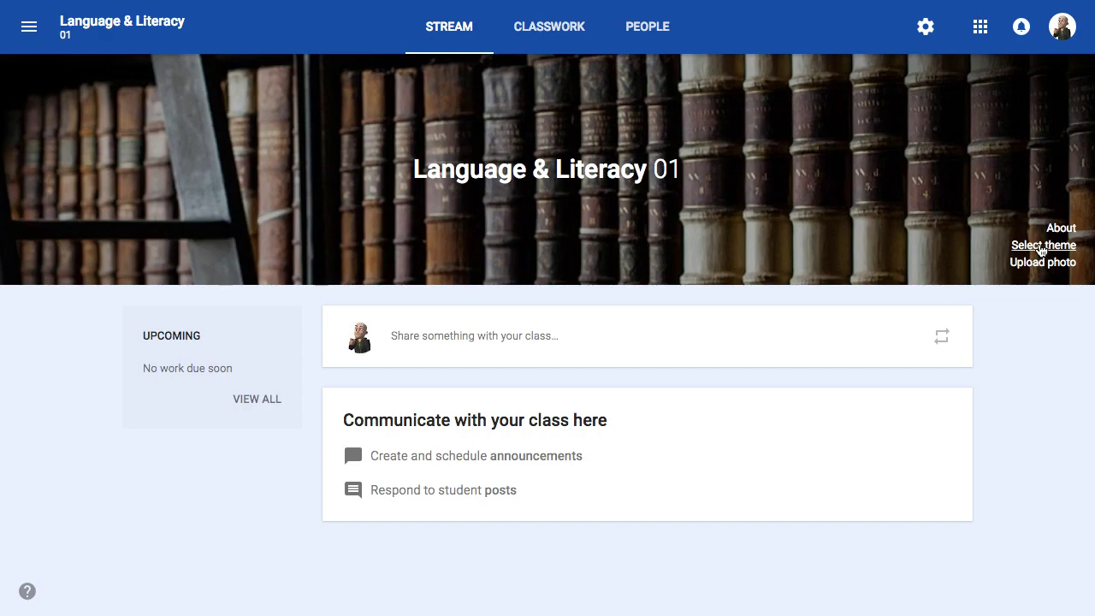
Step: Apply the blue geometric triangle pattern as the theme of the Language & Literacy class
click(1042, 248)
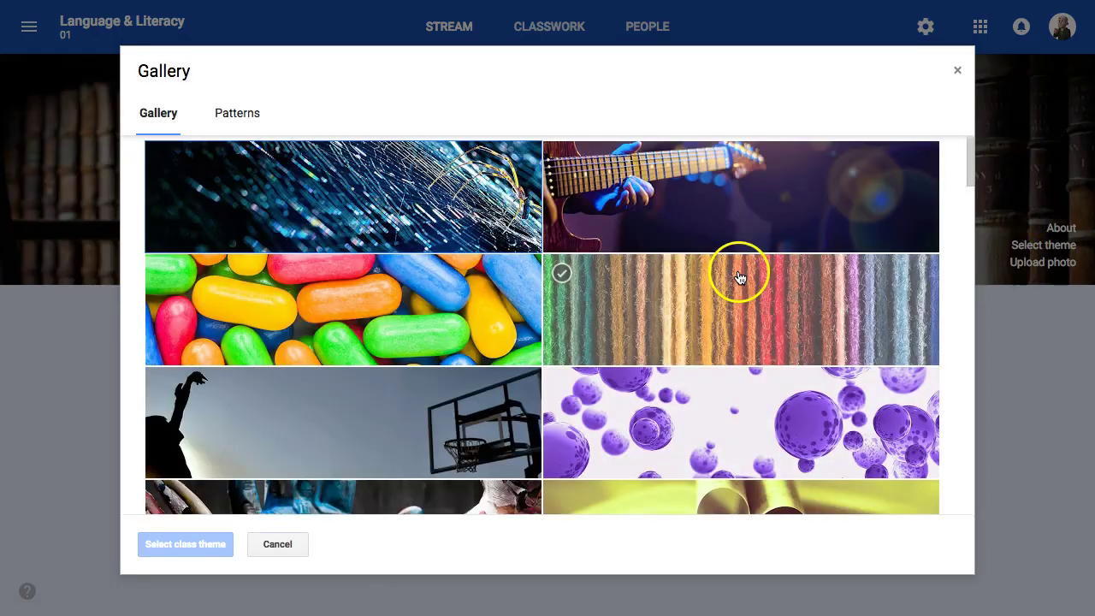
scroll(537, 289, down, 7)
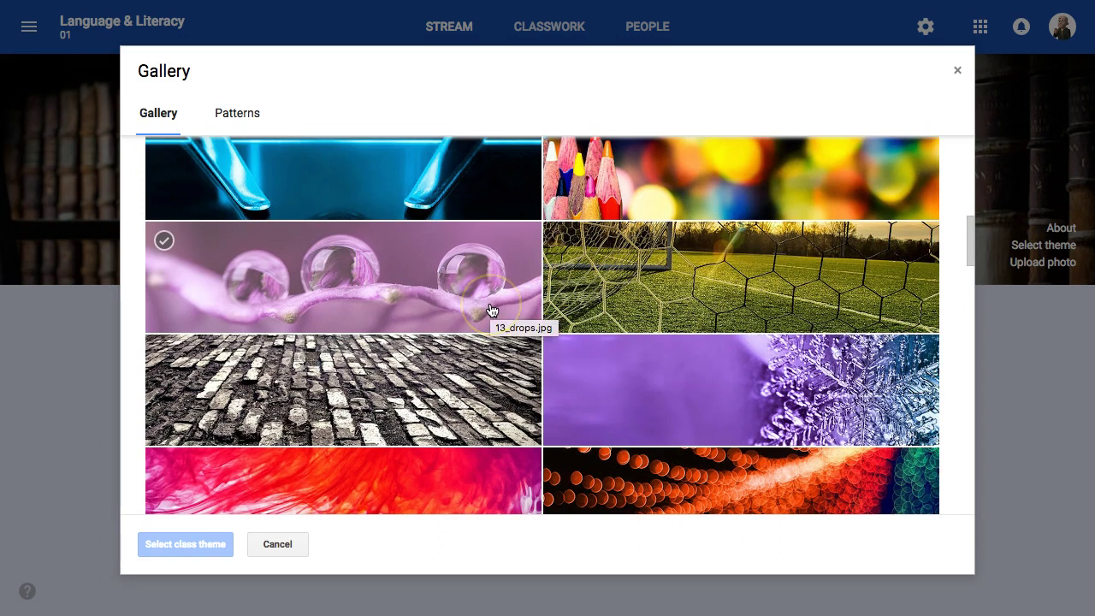
click(237, 109)
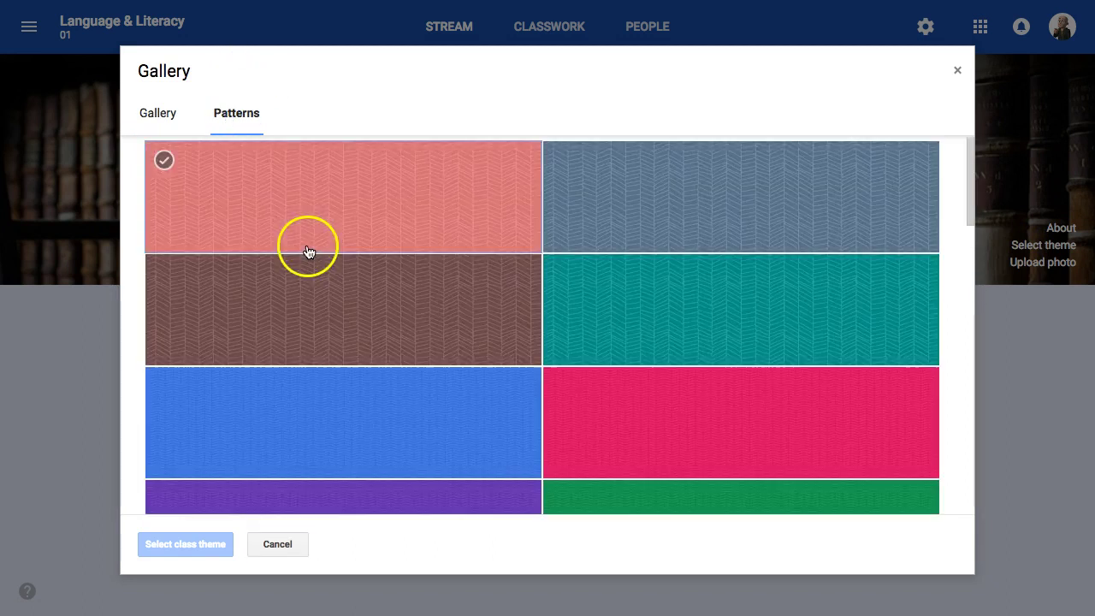
scroll(302, 255, down, 12)
click(345, 184)
click(300, 303)
click(196, 550)
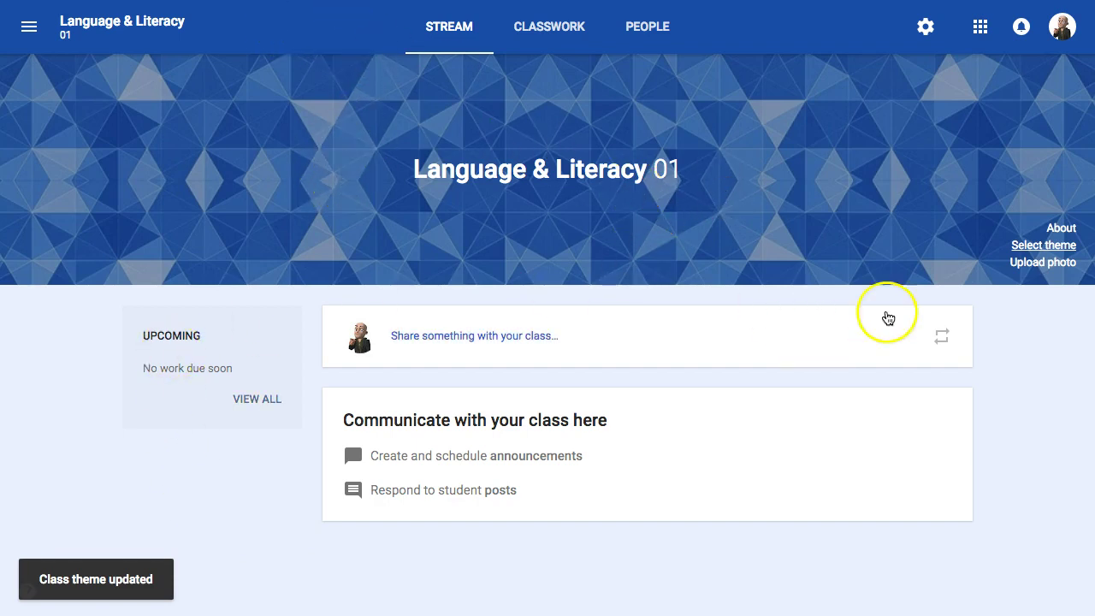
Step: Change the class theme to the gallery image of colourful candies
click(1038, 247)
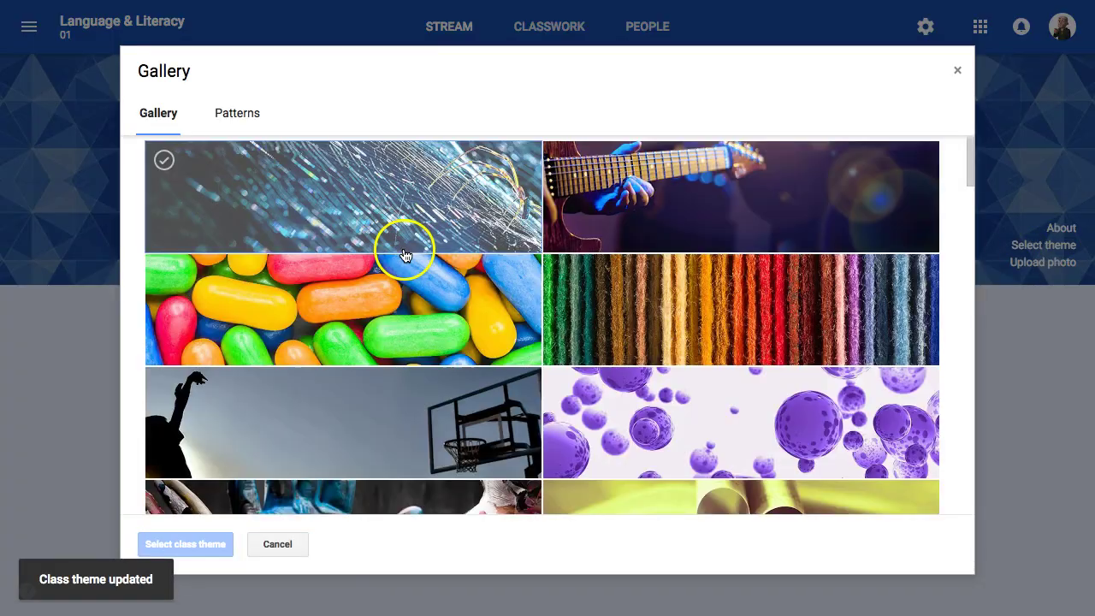
click(379, 302)
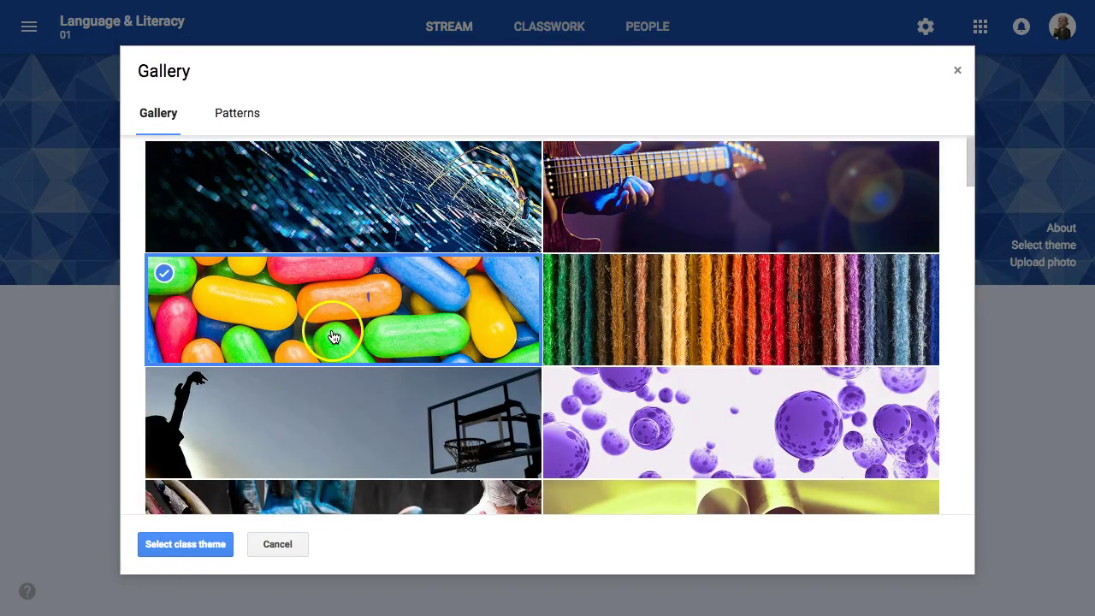
click(196, 543)
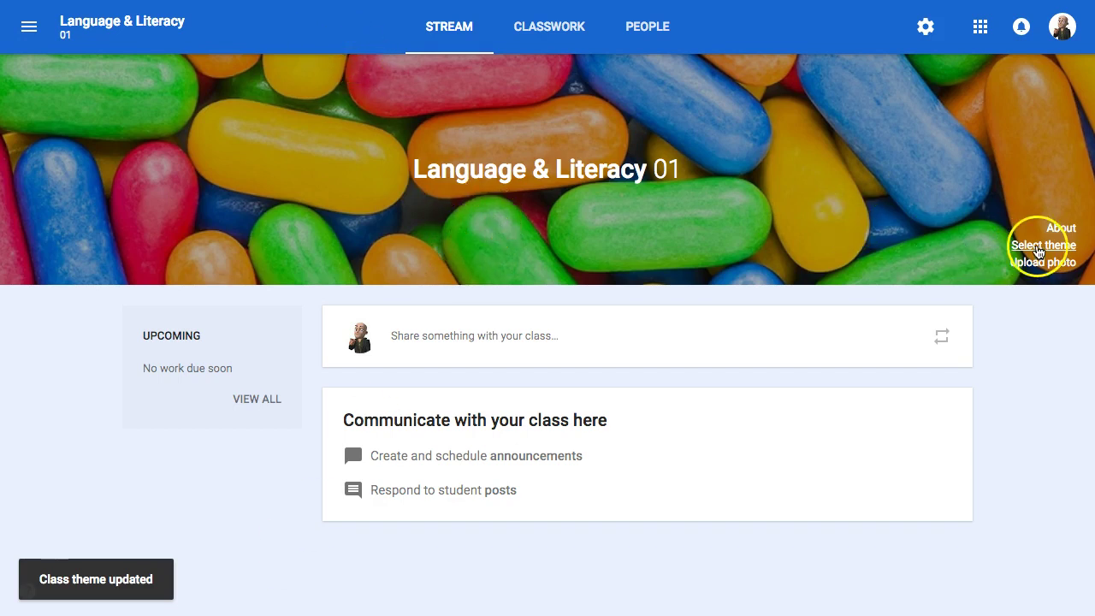
Step: Set the class theme to the gallery image of purple spheres
click(1038, 247)
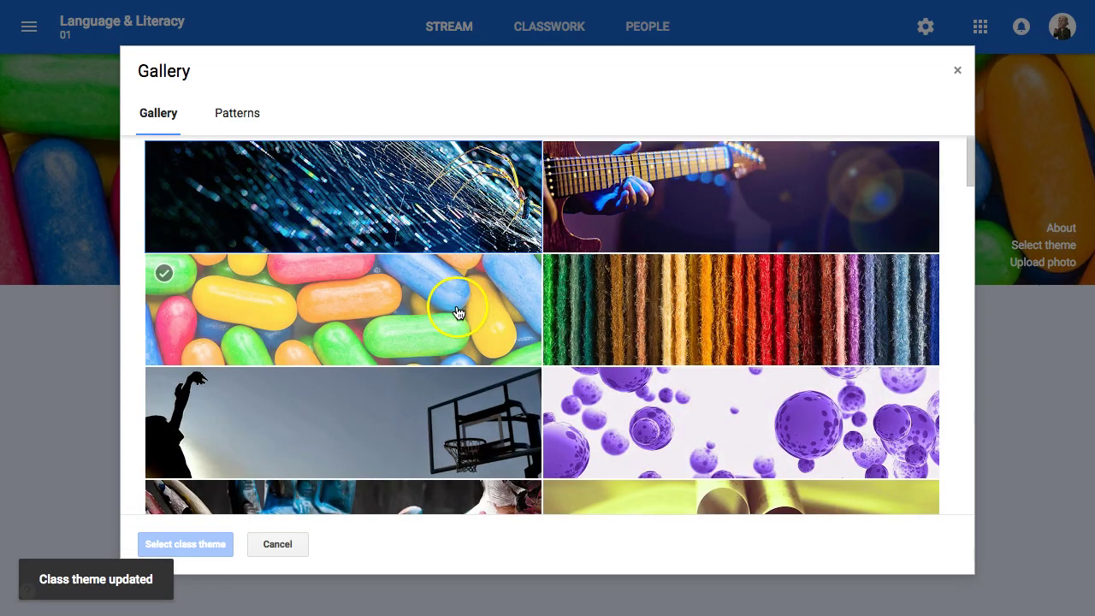
scroll(475, 334, down, 4)
click(660, 150)
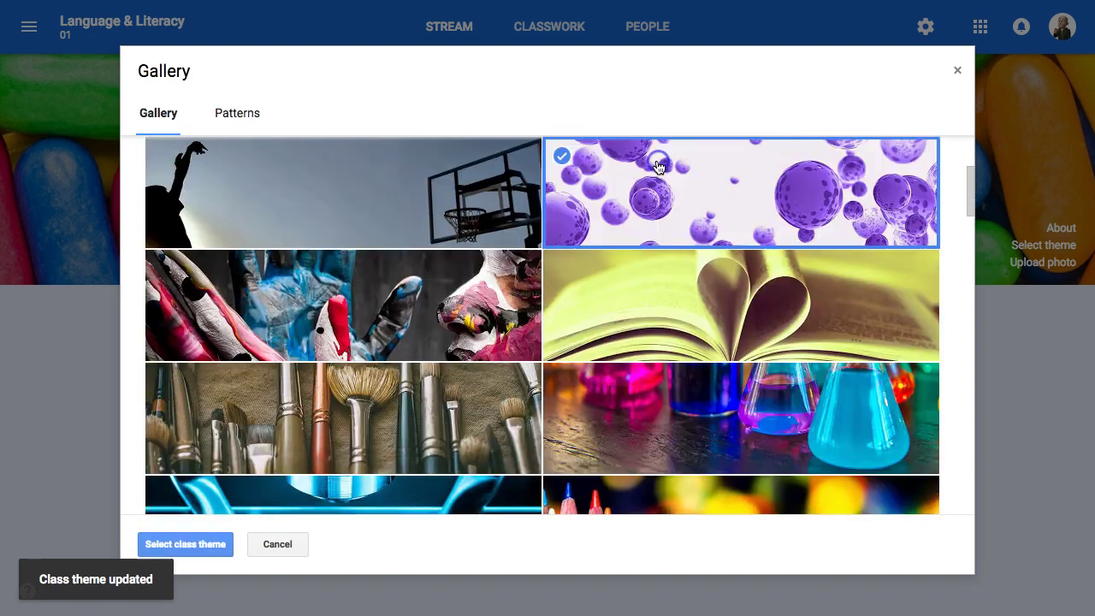
click(176, 545)
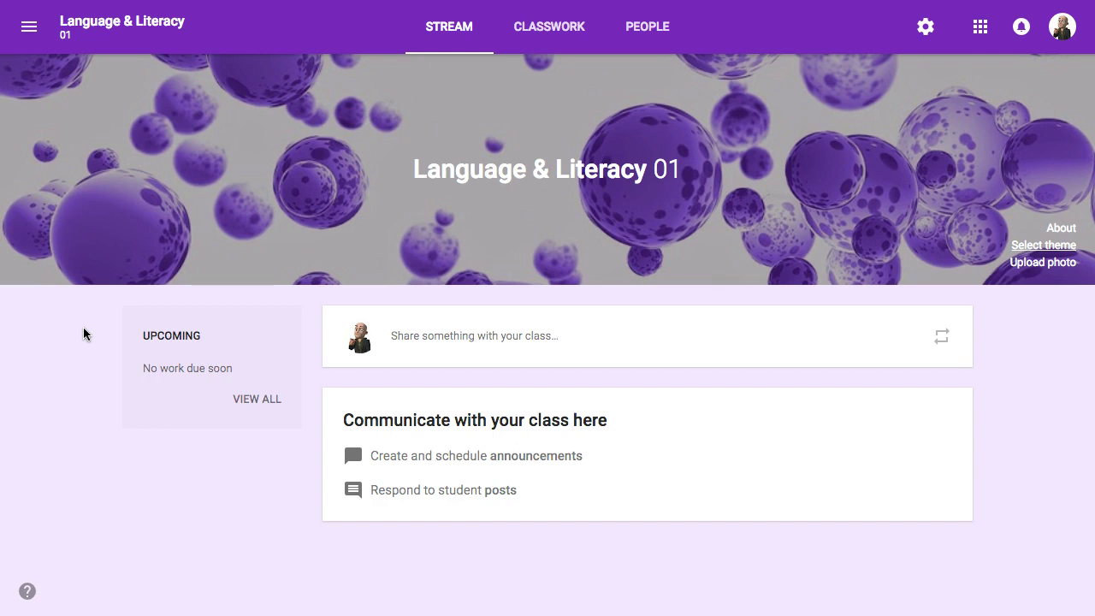
Step: View the new class card in the overview of all classes and reopen the Language & Literacy class
click(29, 27)
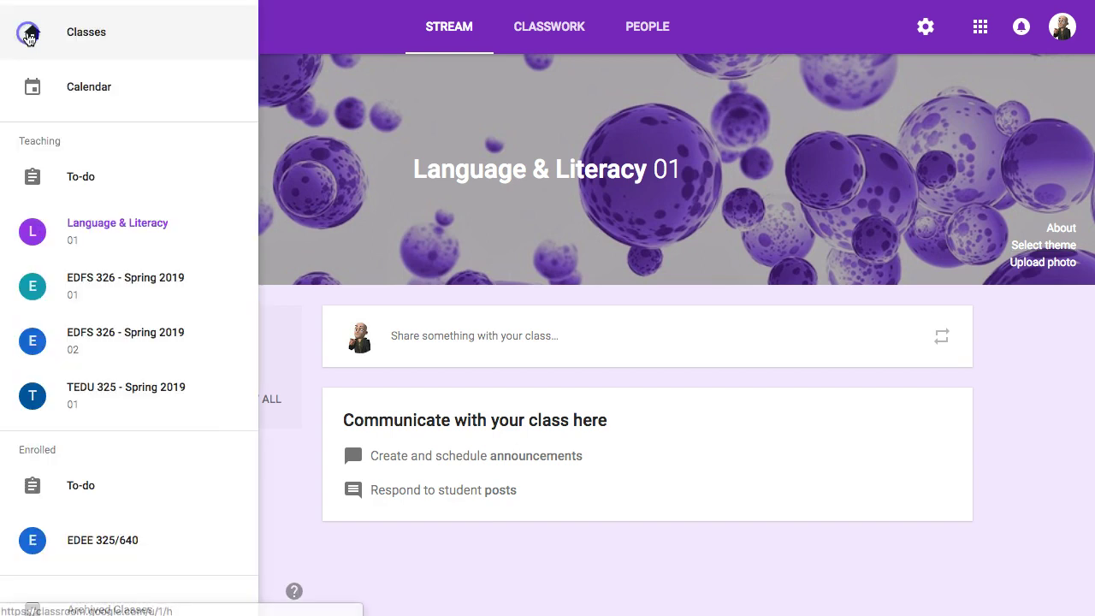
click(83, 28)
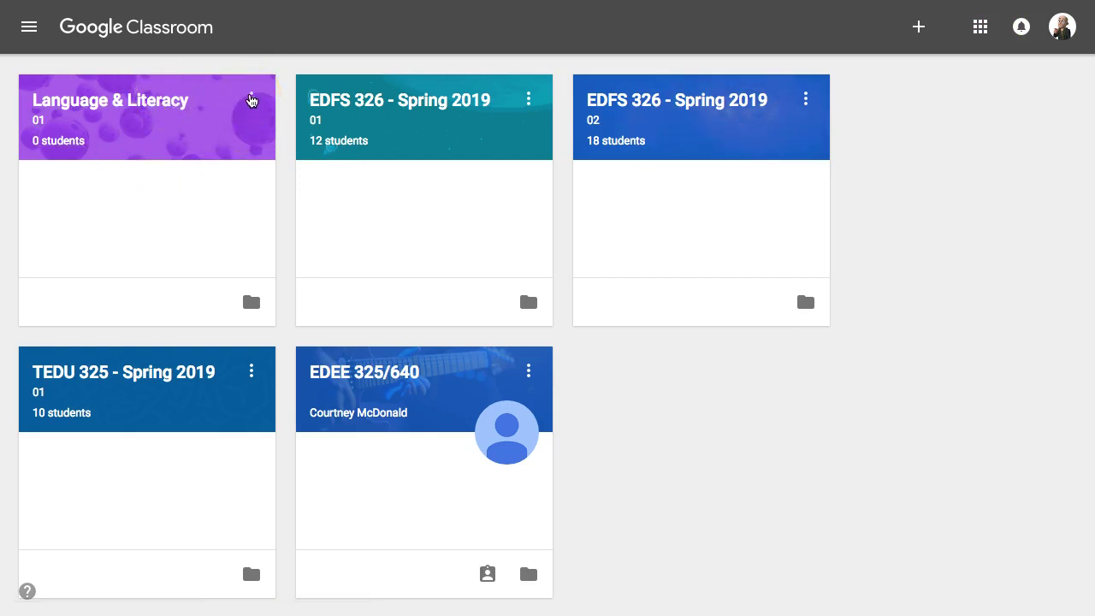
click(175, 100)
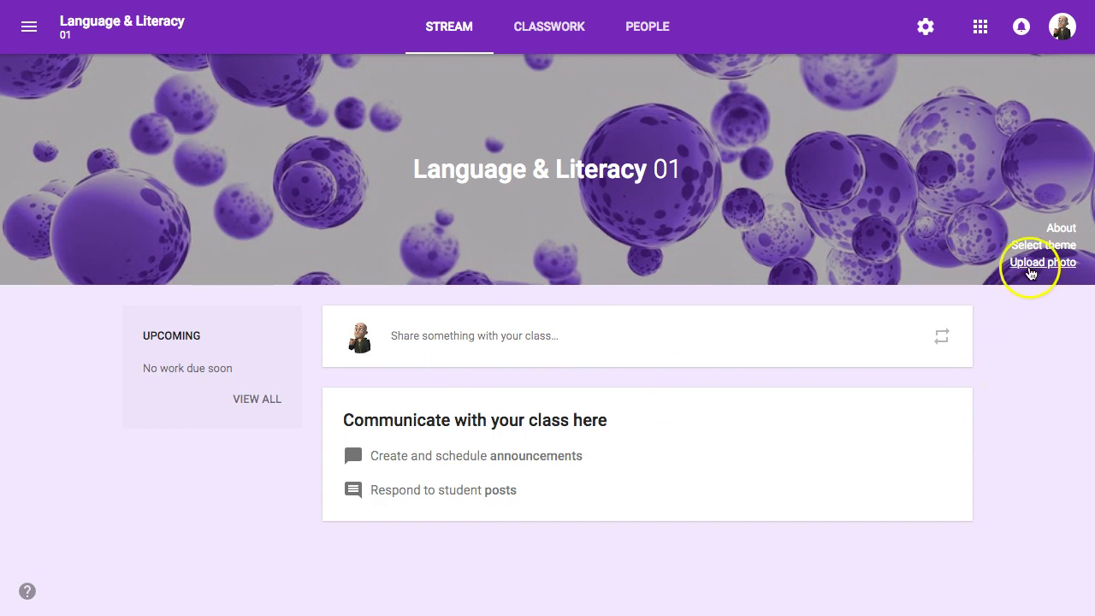
click(1032, 265)
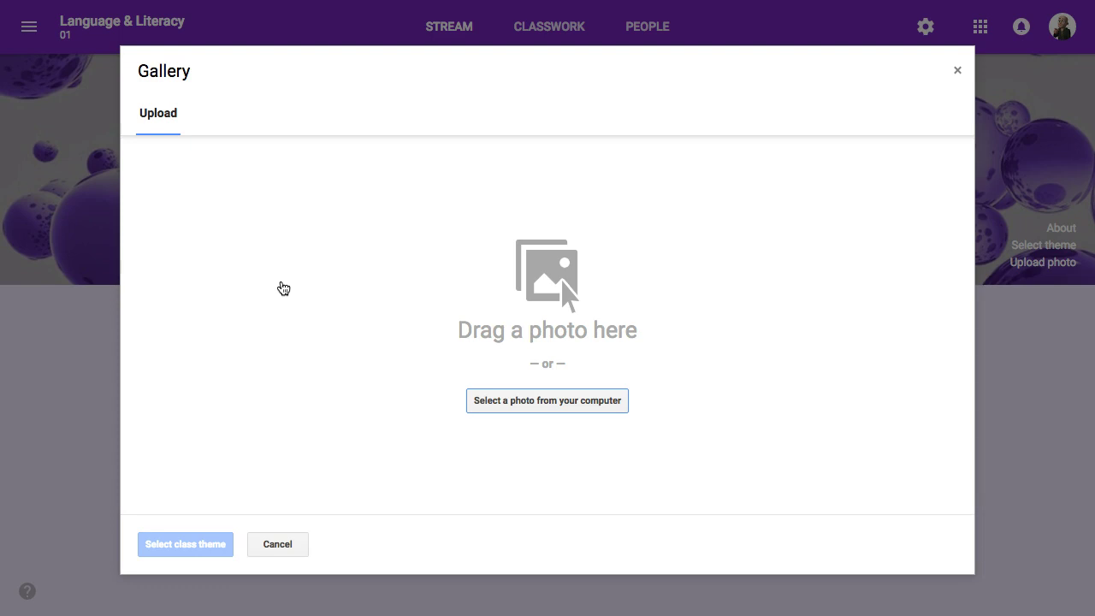
click(271, 551)
click(219, 315)
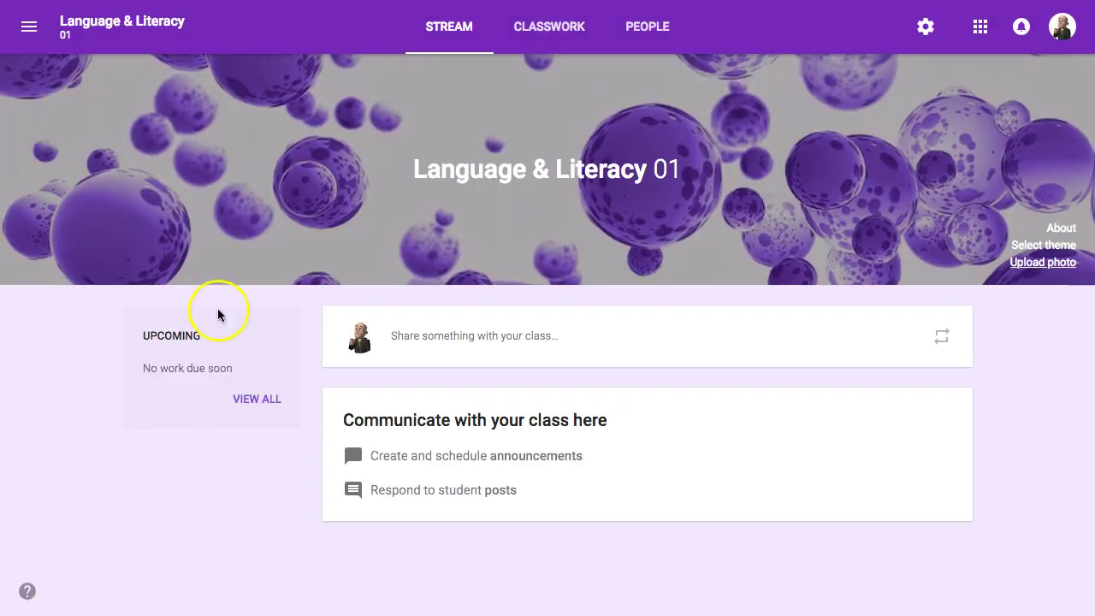
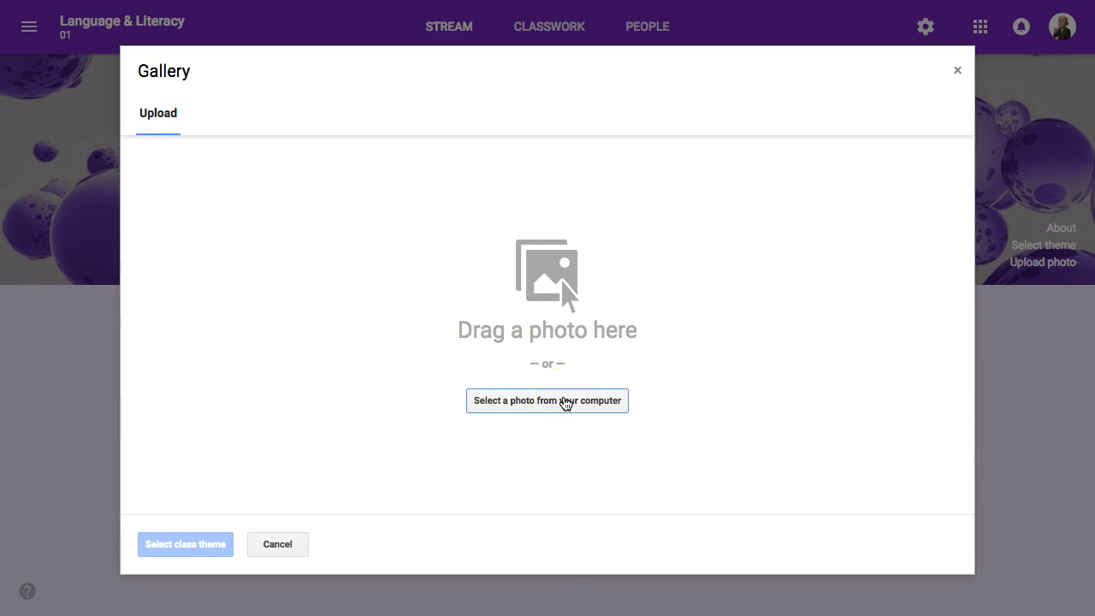
Step: Upload mikito-tateisi-333584-unsplash.jpg from the Downloads folder as the class header photo
click(730, 387)
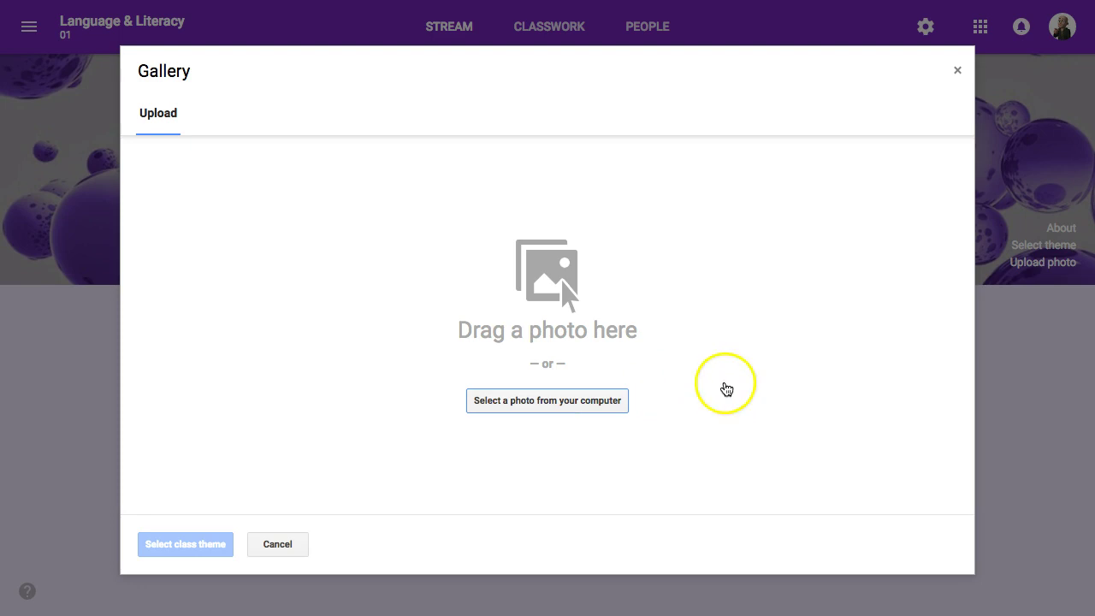
click(543, 406)
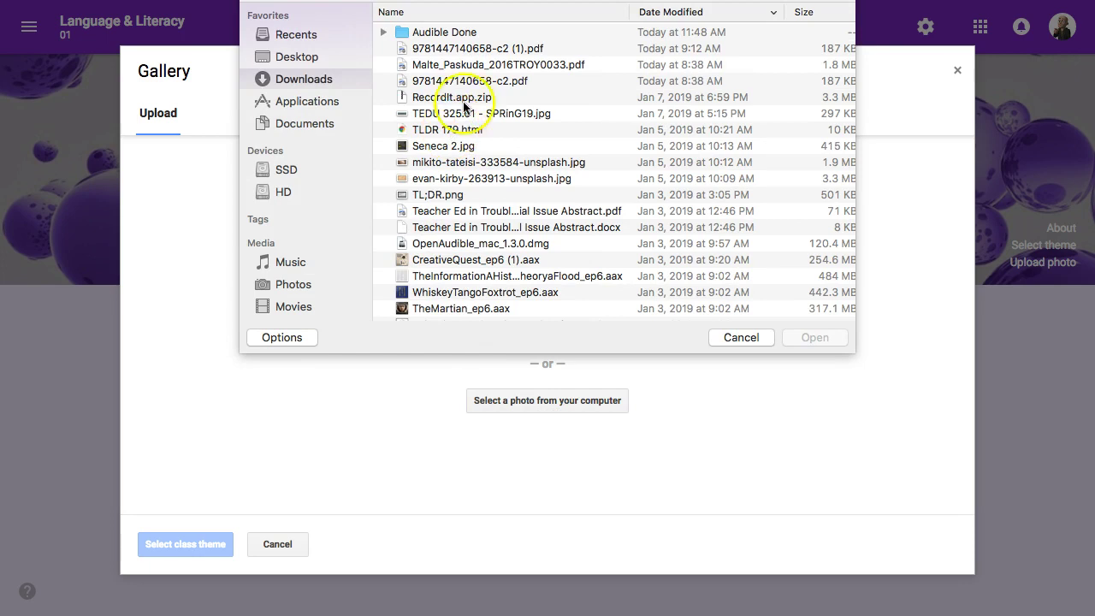
click(468, 111)
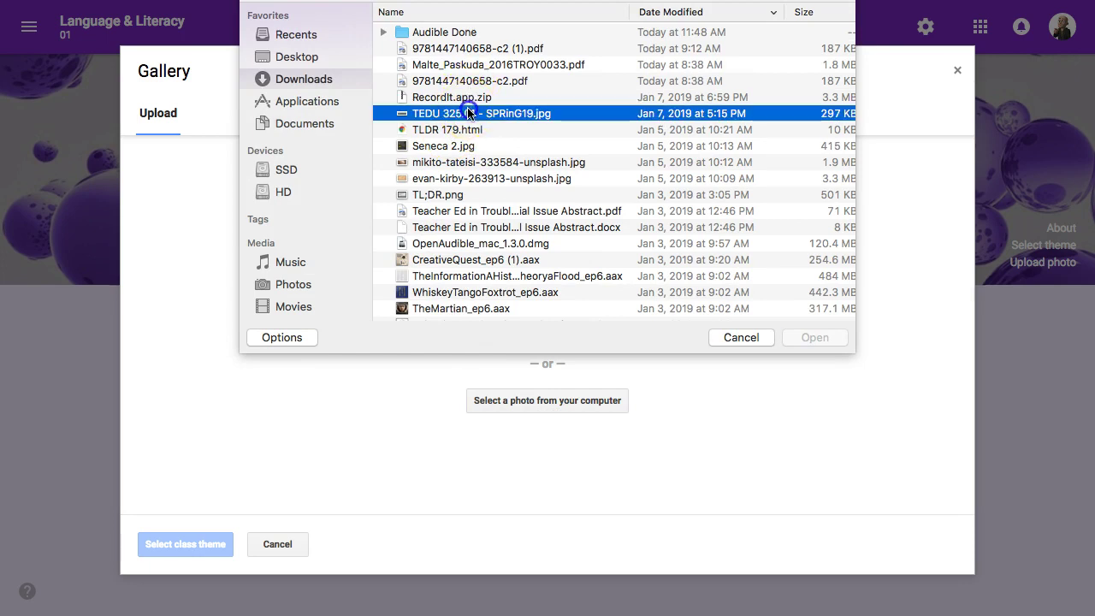
click(445, 147)
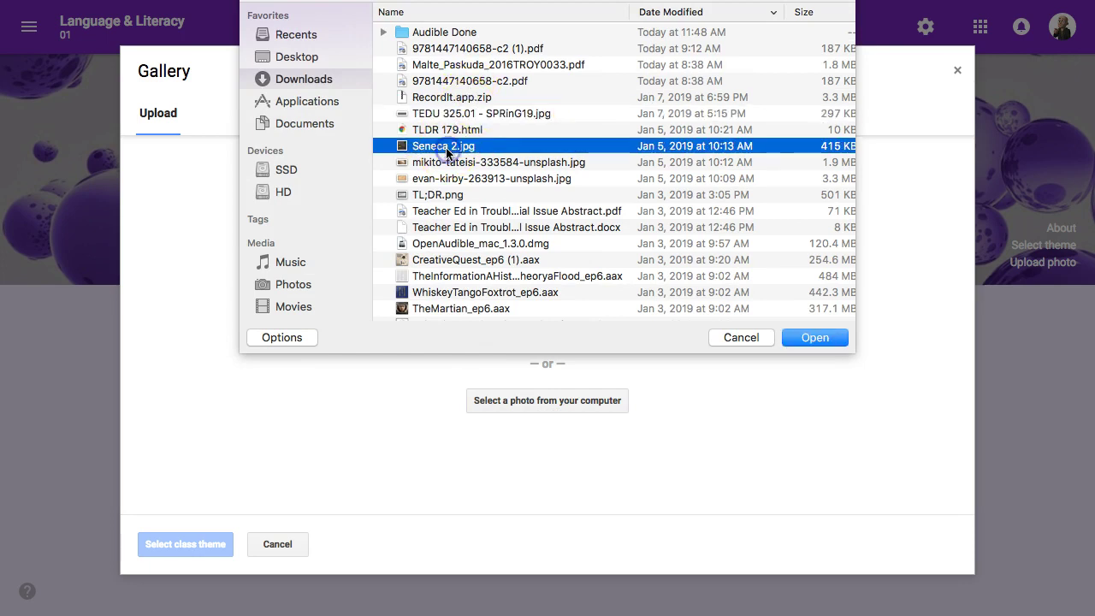
click(446, 164)
click(808, 337)
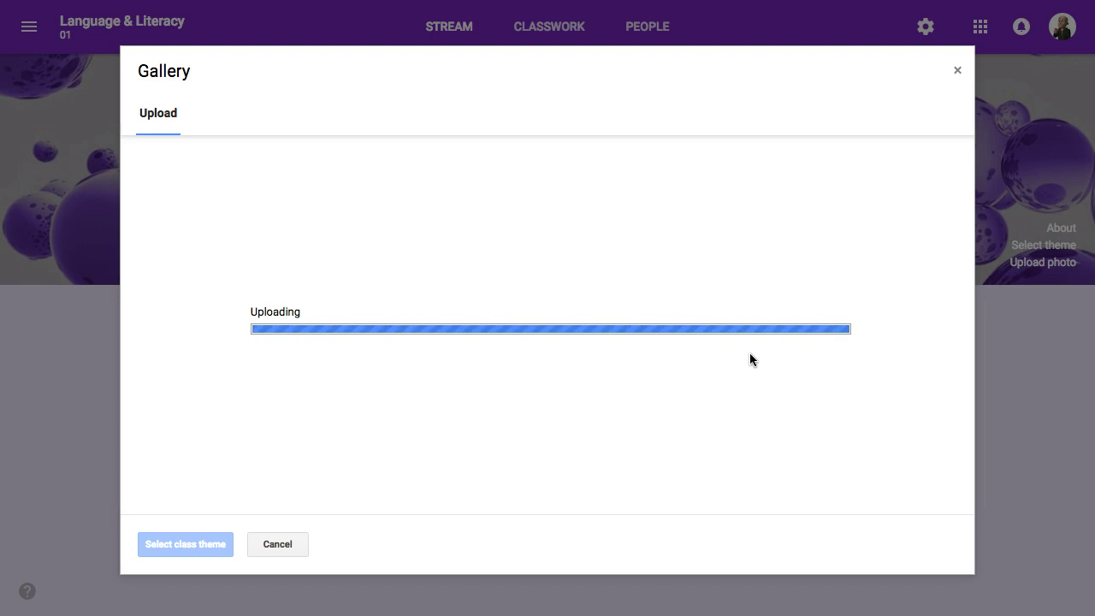
Step: Crop the staircase photo to its full width with the child in frame and apply it as the class theme
drag(367, 291, 309, 261)
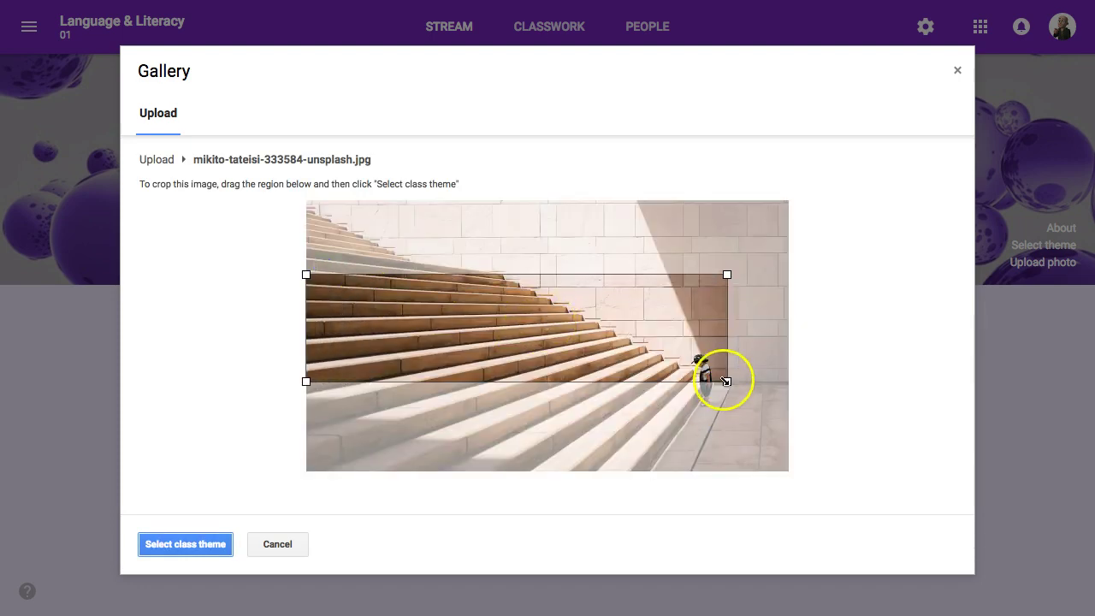
drag(726, 382, 797, 421)
drag(749, 378, 751, 406)
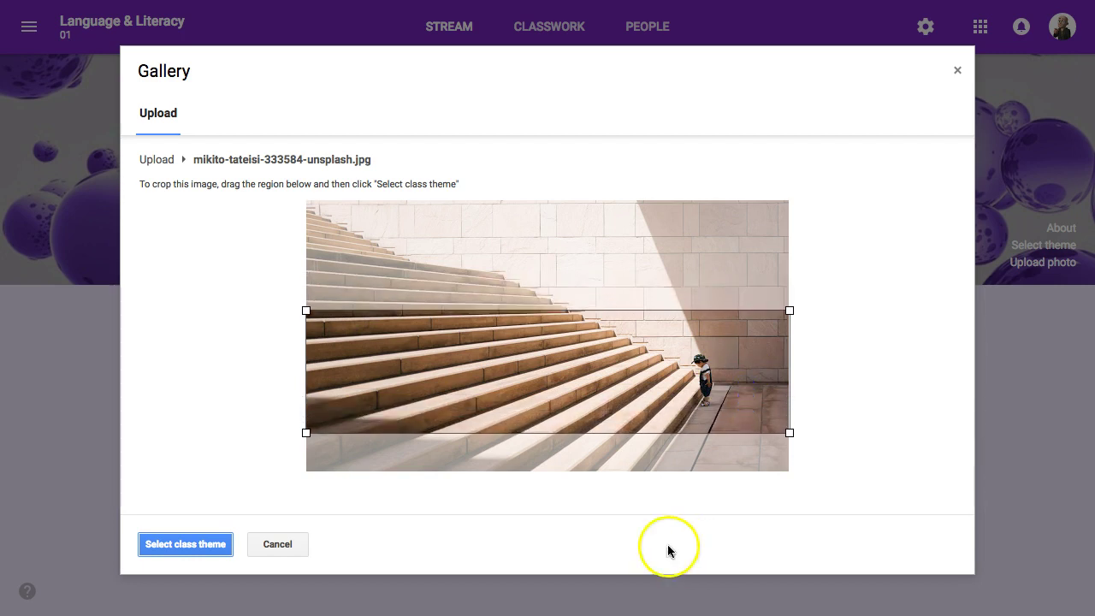
click(229, 548)
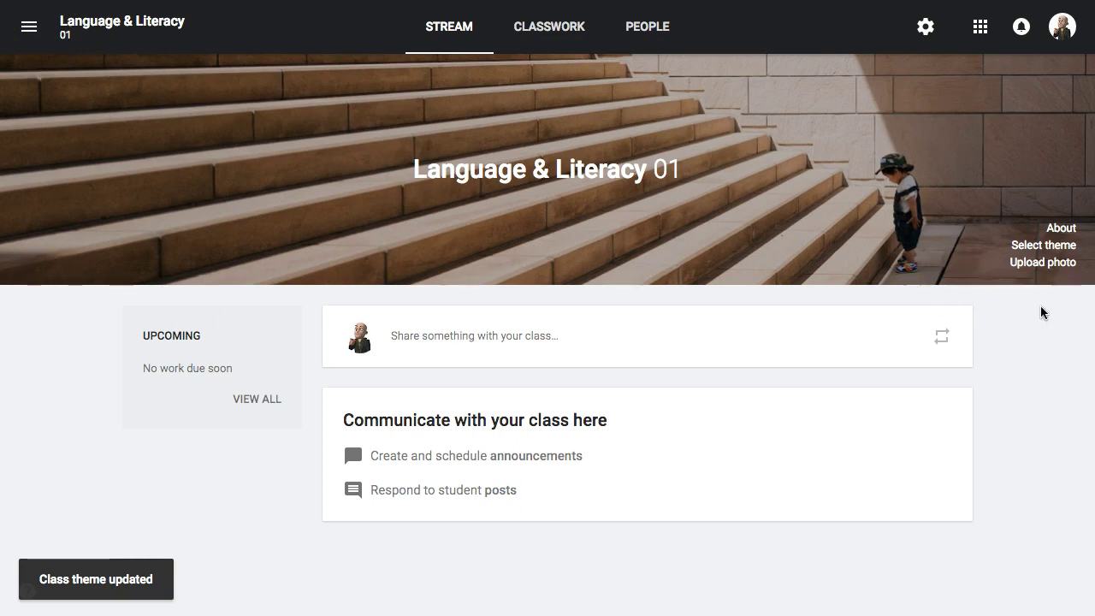
Step: Upload Classrom.gif from the Desktop folder as a new class header photo
click(1050, 262)
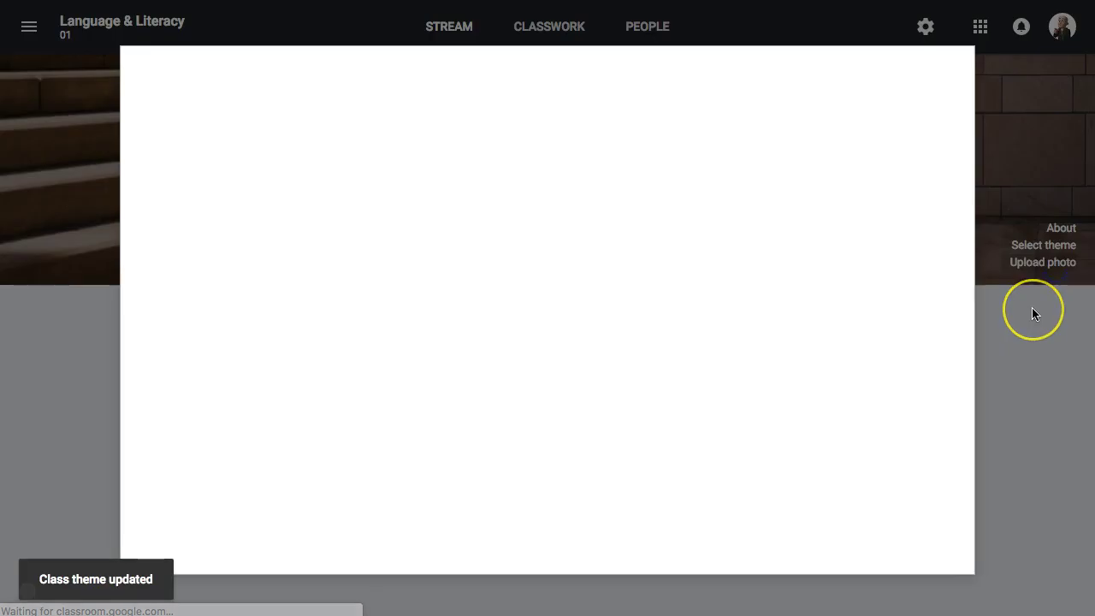
click(531, 402)
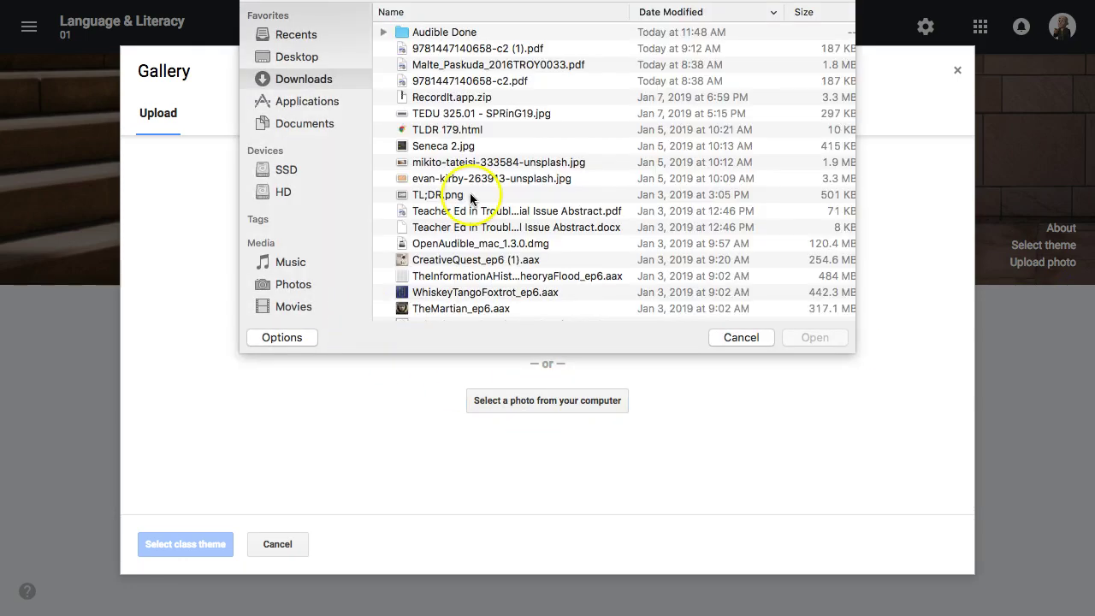
click(305, 55)
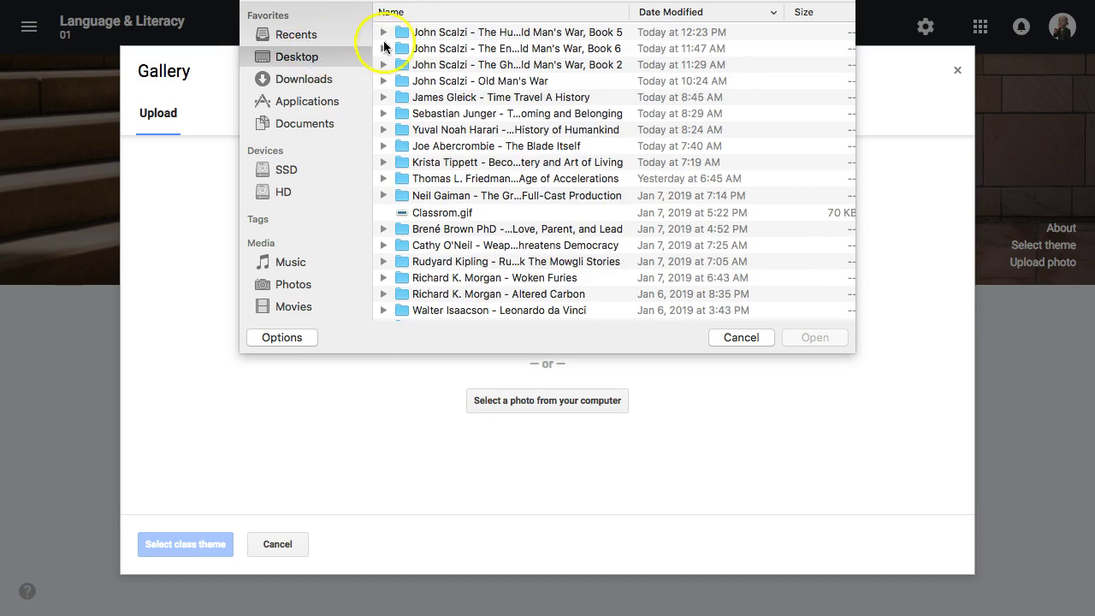
click(430, 213)
click(814, 339)
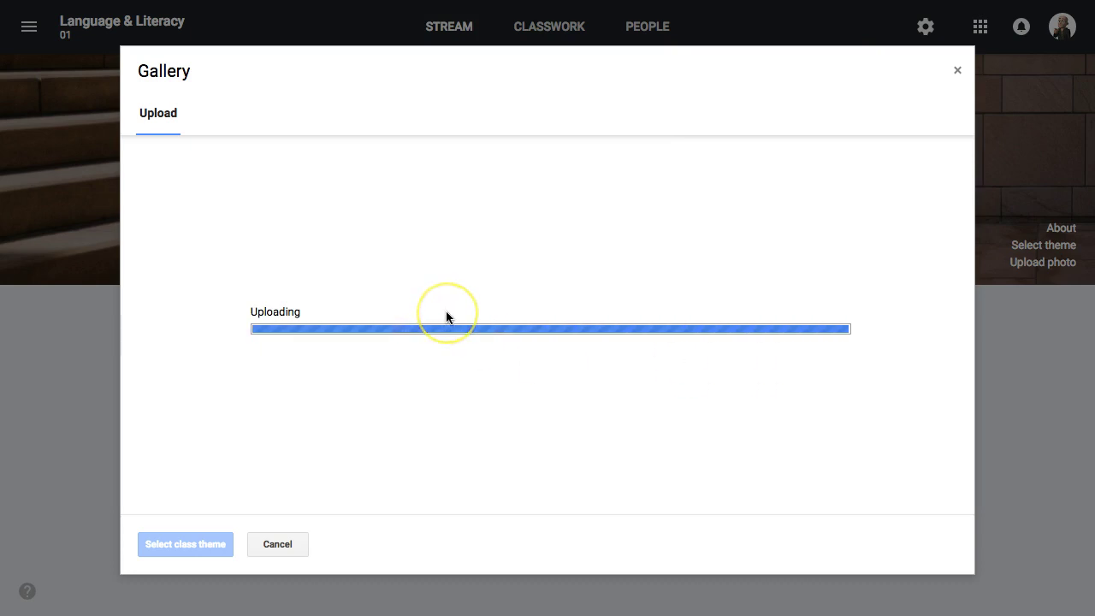
Step: Enlarge the crop region on the blue patterned image and apply it as the class theme
drag(284, 298, 201, 229)
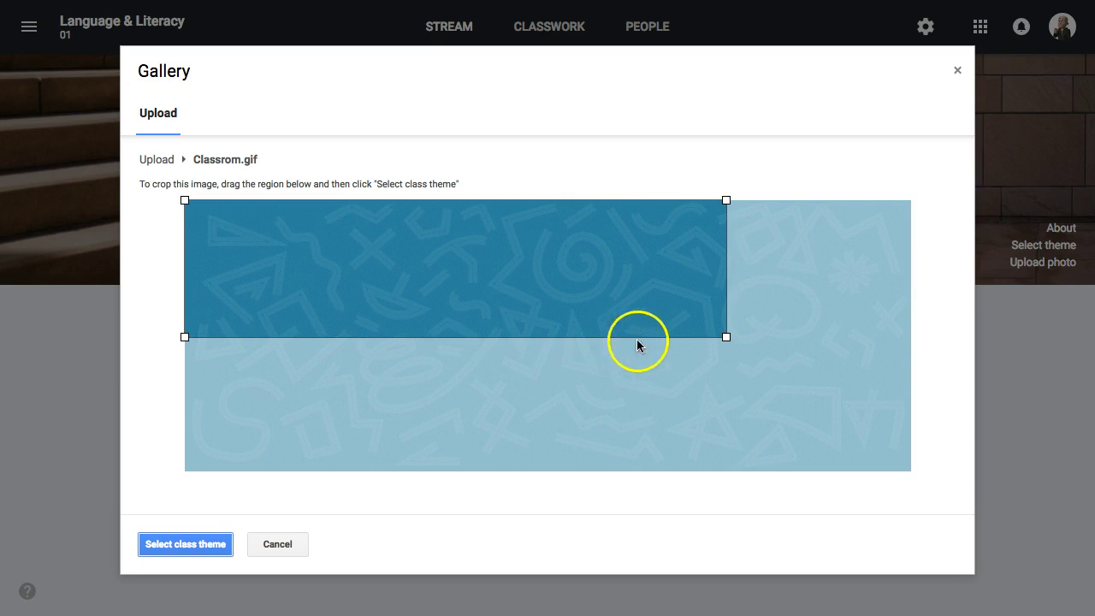
drag(726, 339, 752, 368)
click(214, 545)
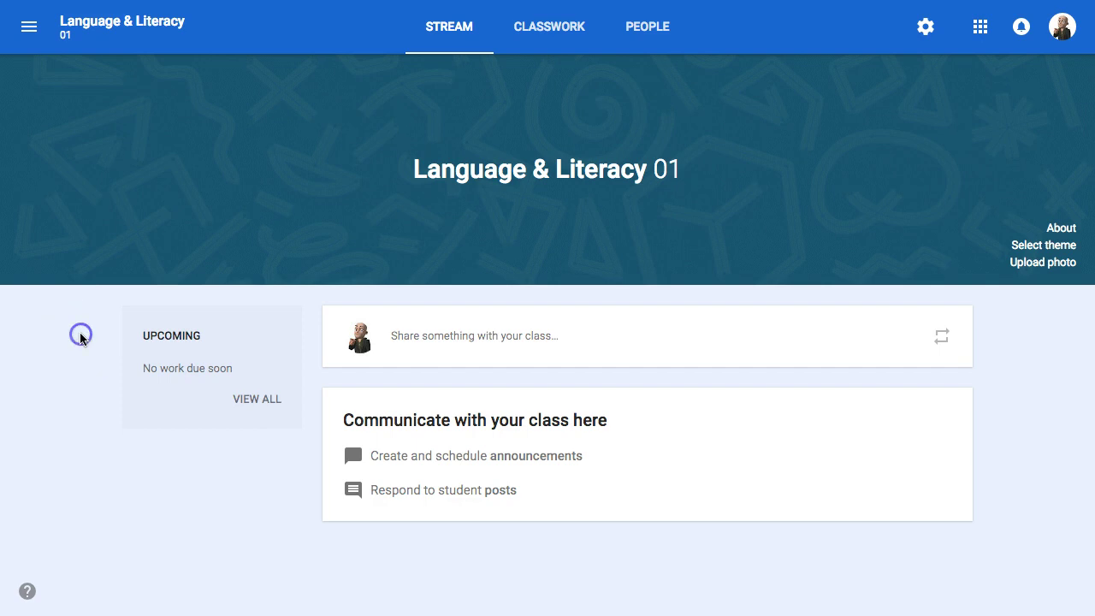
Step: View the class's About details and examine the stream posting options in the class settings without changing them
click(1059, 229)
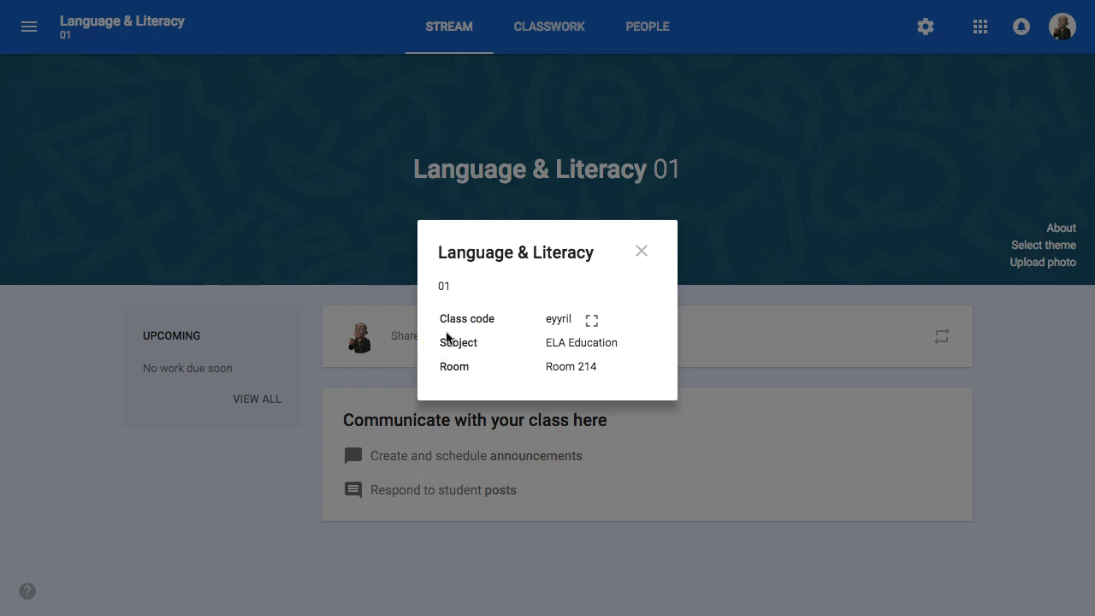
click(641, 253)
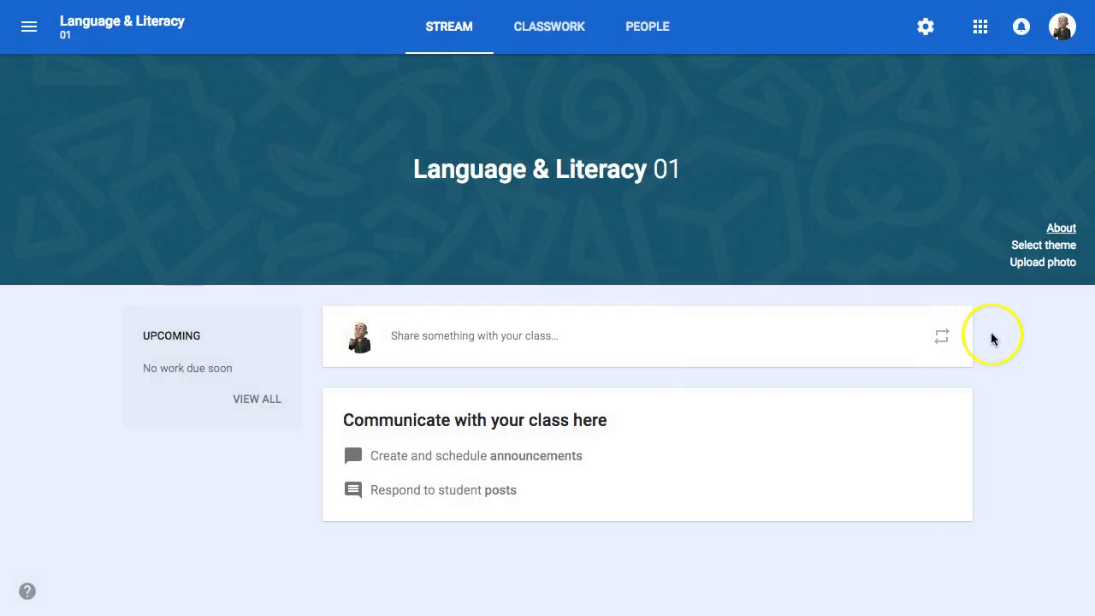
click(926, 28)
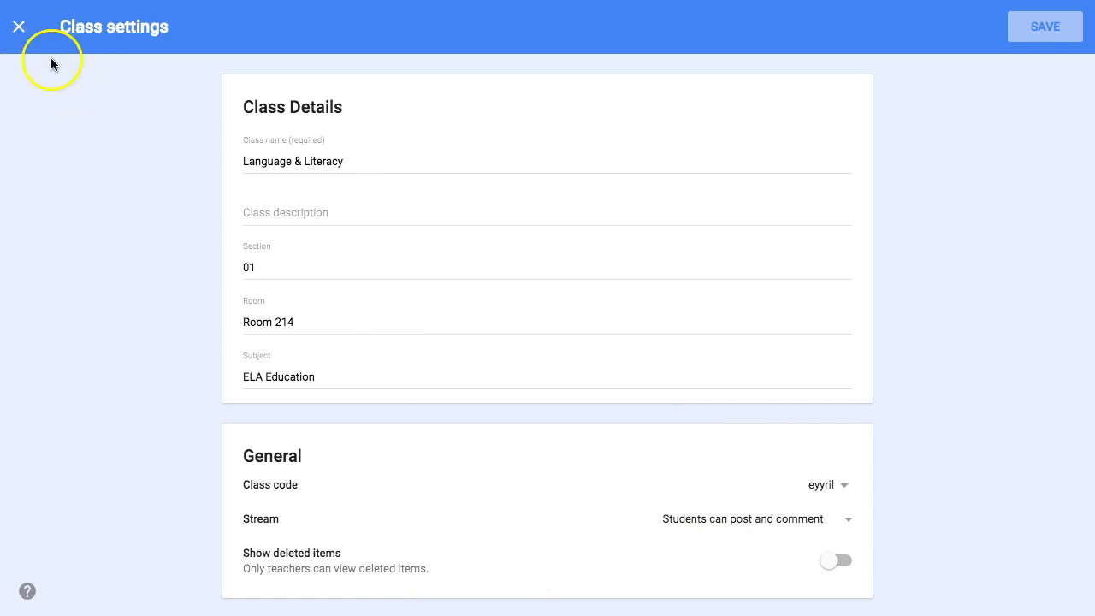
click(771, 528)
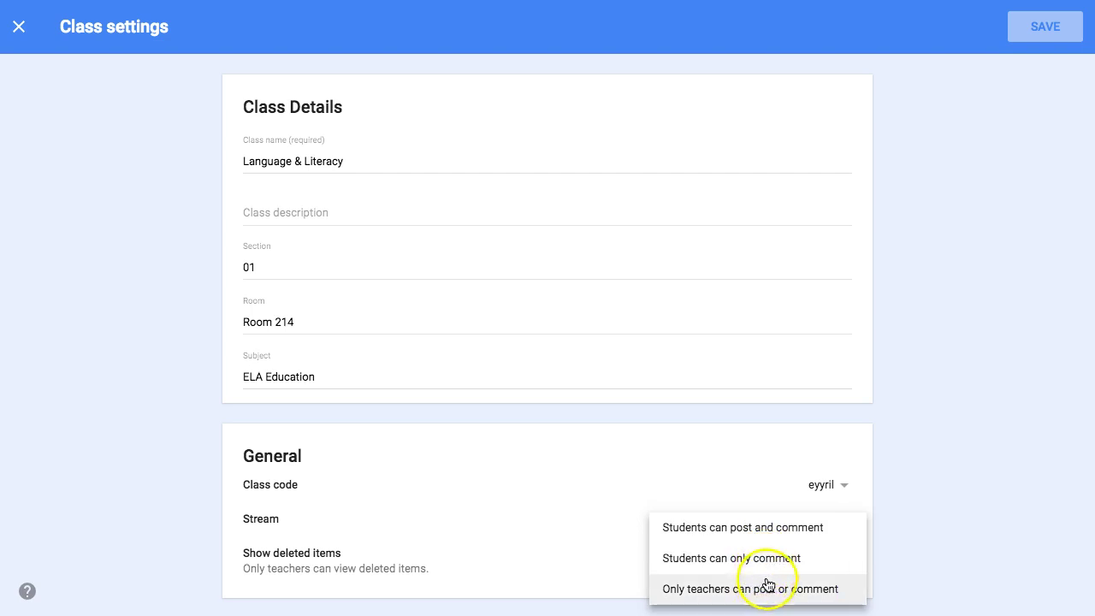
click(979, 501)
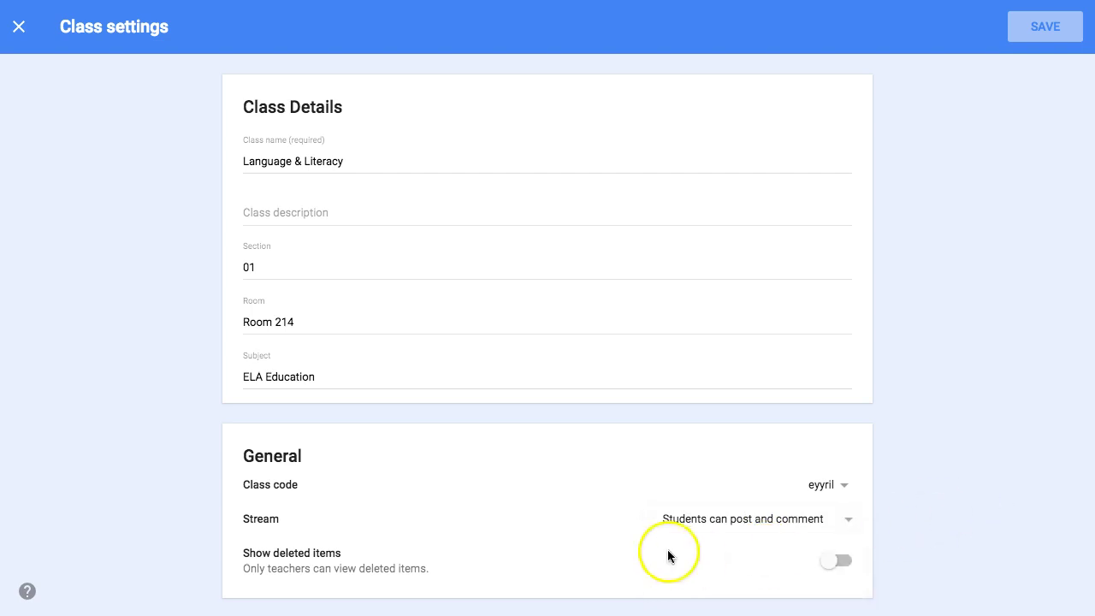
click(18, 28)
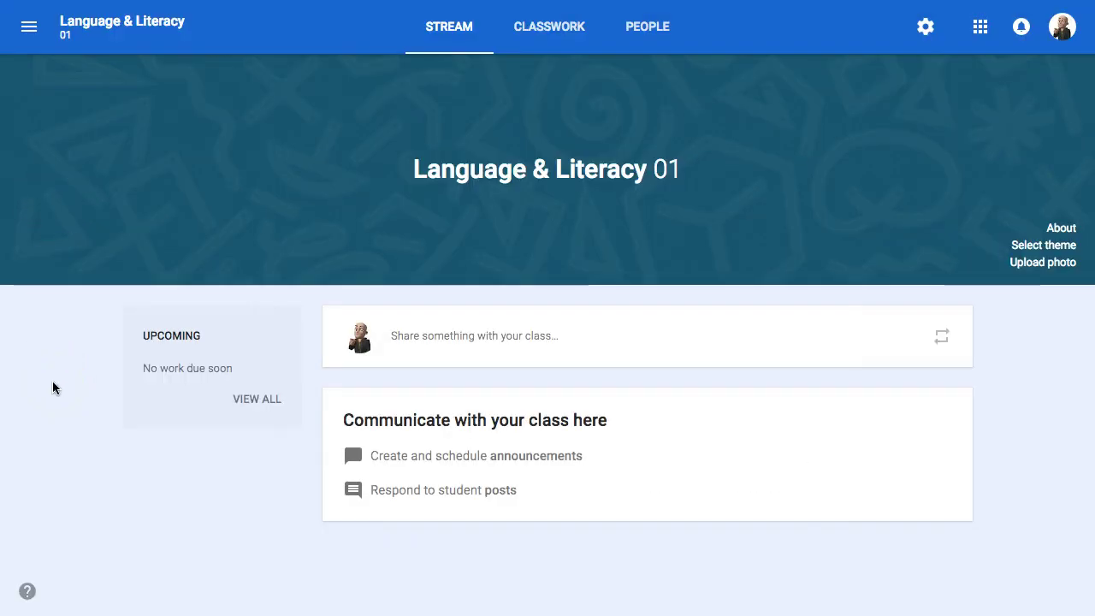
click(59, 370)
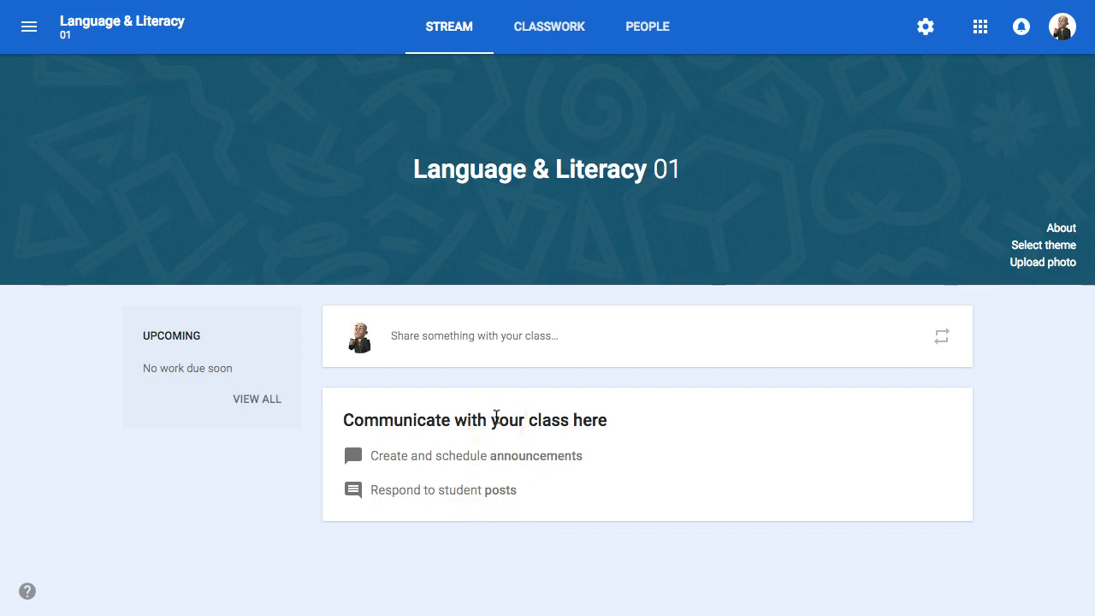
Step: Go to the Classwork page and look through the types of items that can be created there
click(543, 28)
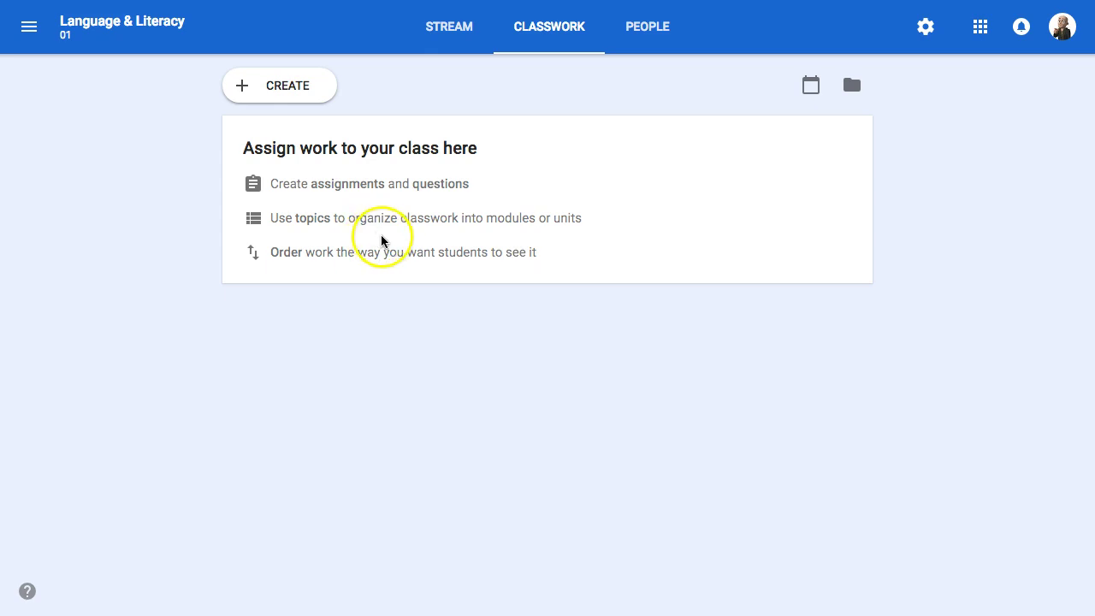
click(290, 88)
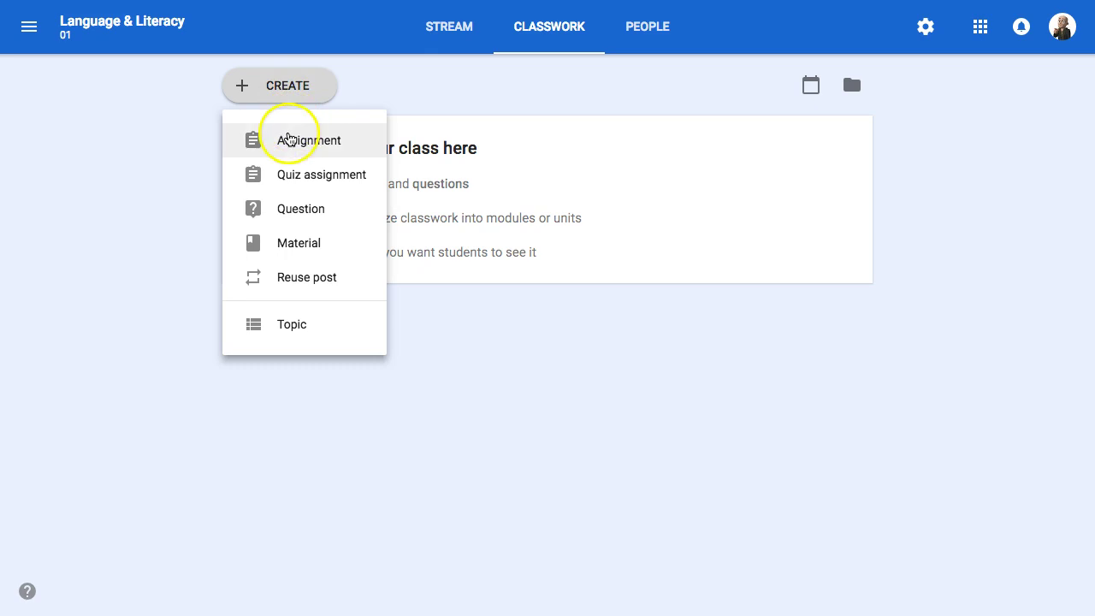
click(296, 254)
click(298, 285)
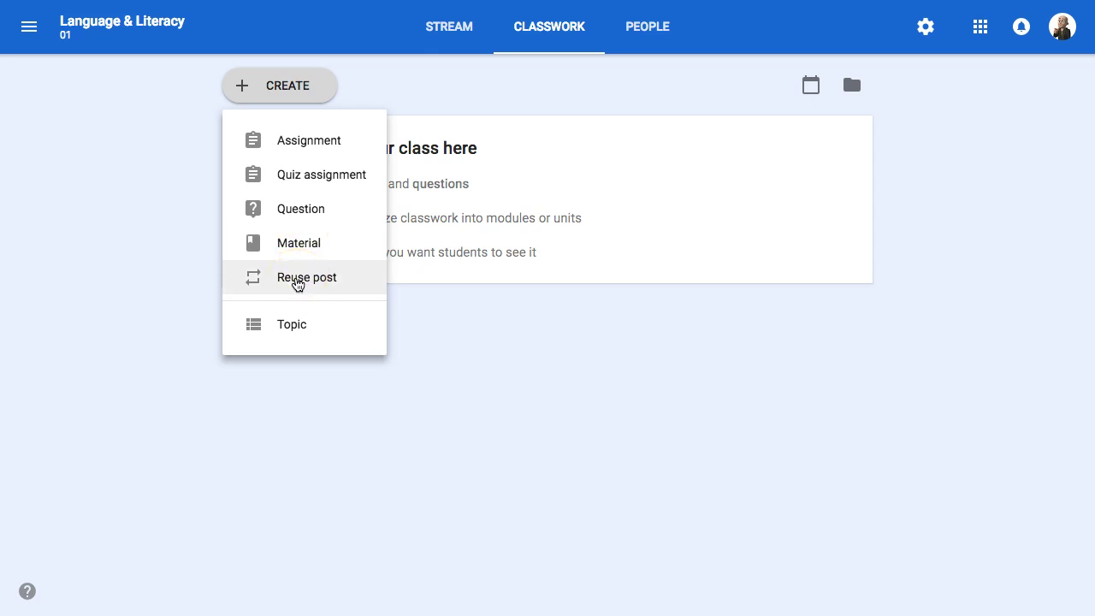
click(291, 332)
click(147, 205)
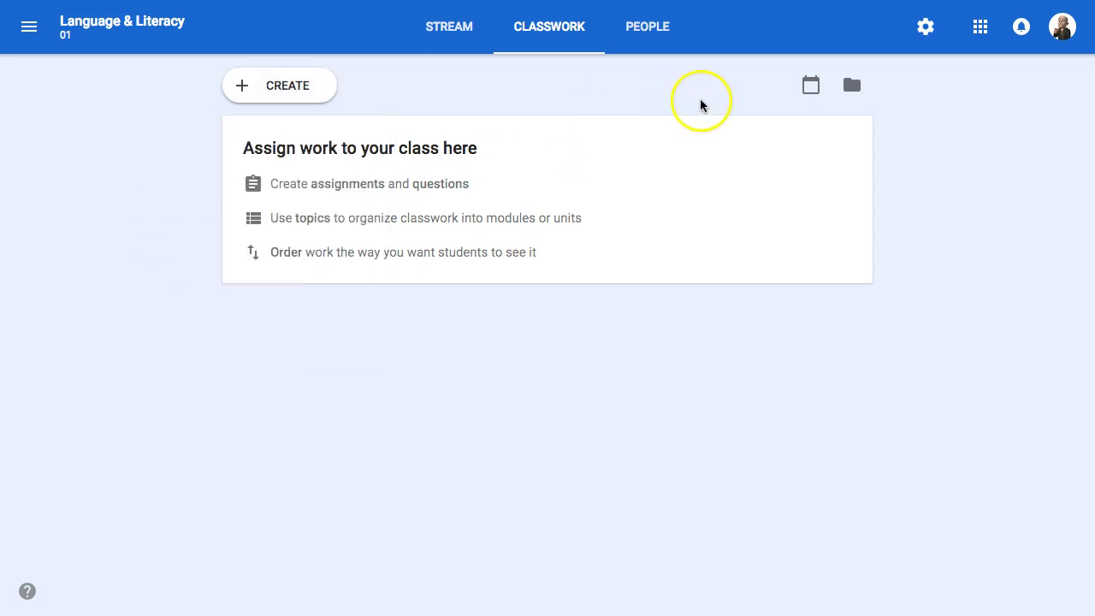
Step: Look at the class calendar and class Drive folder from the Classwork page
click(811, 85)
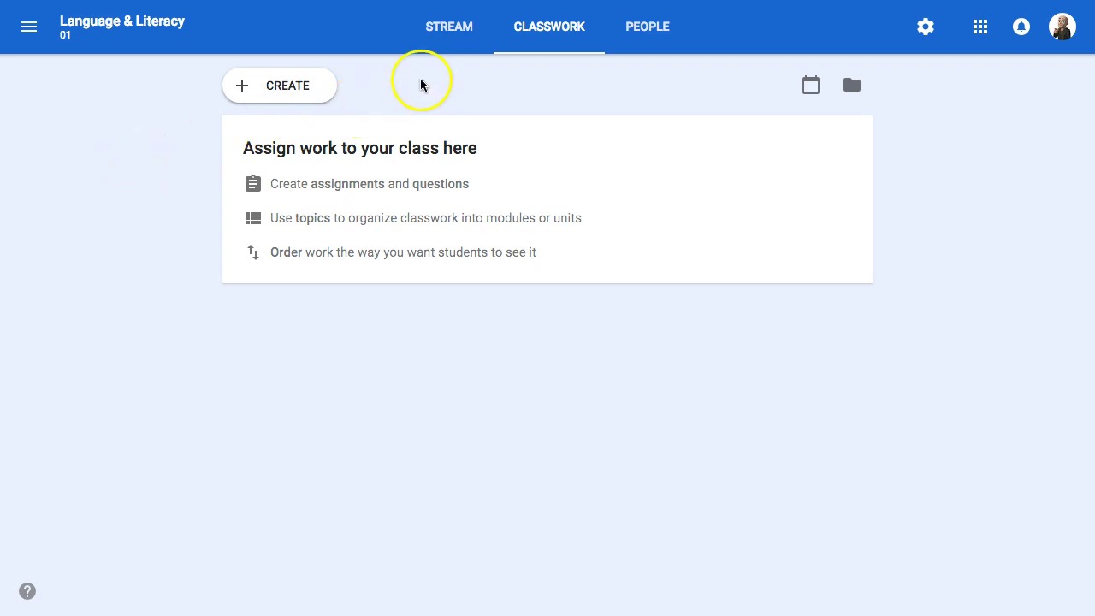
click(599, 99)
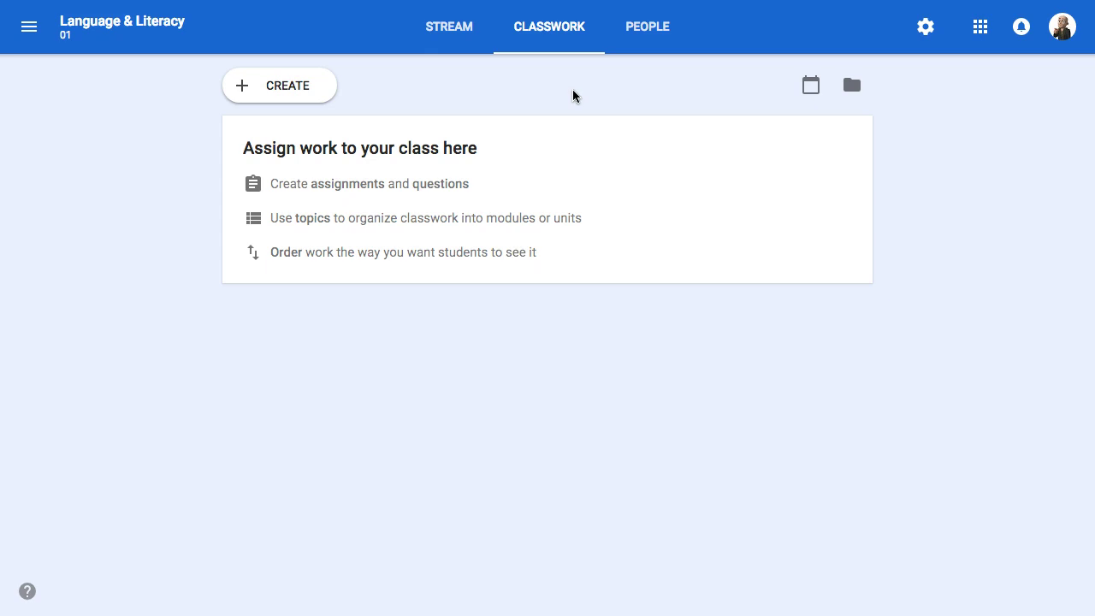
click(572, 89)
click(624, 78)
click(849, 88)
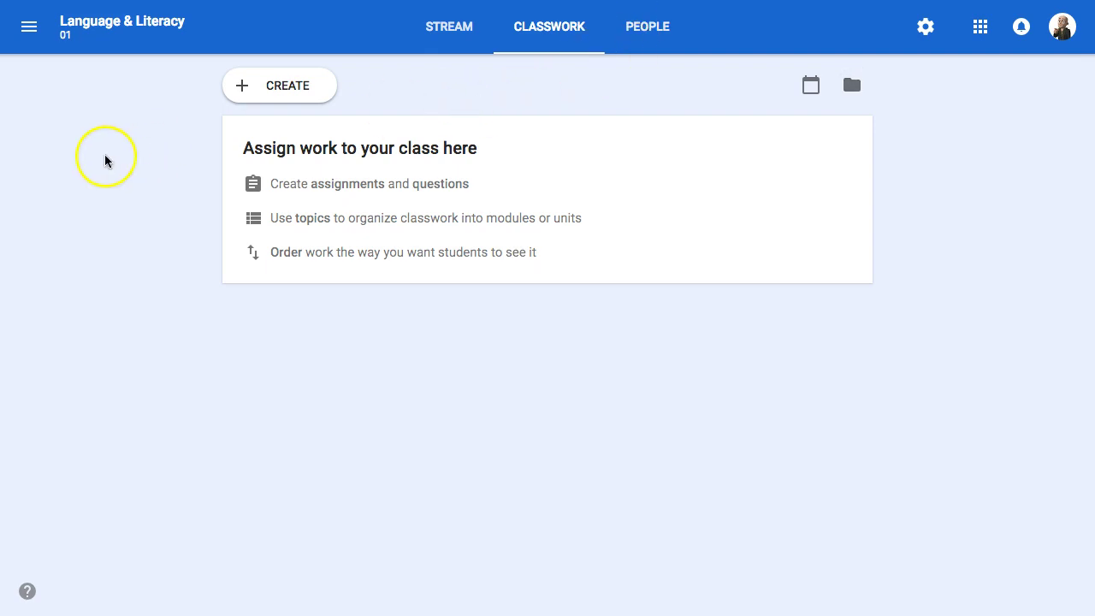
click(117, 159)
click(116, 157)
click(98, 154)
click(87, 158)
click(506, 85)
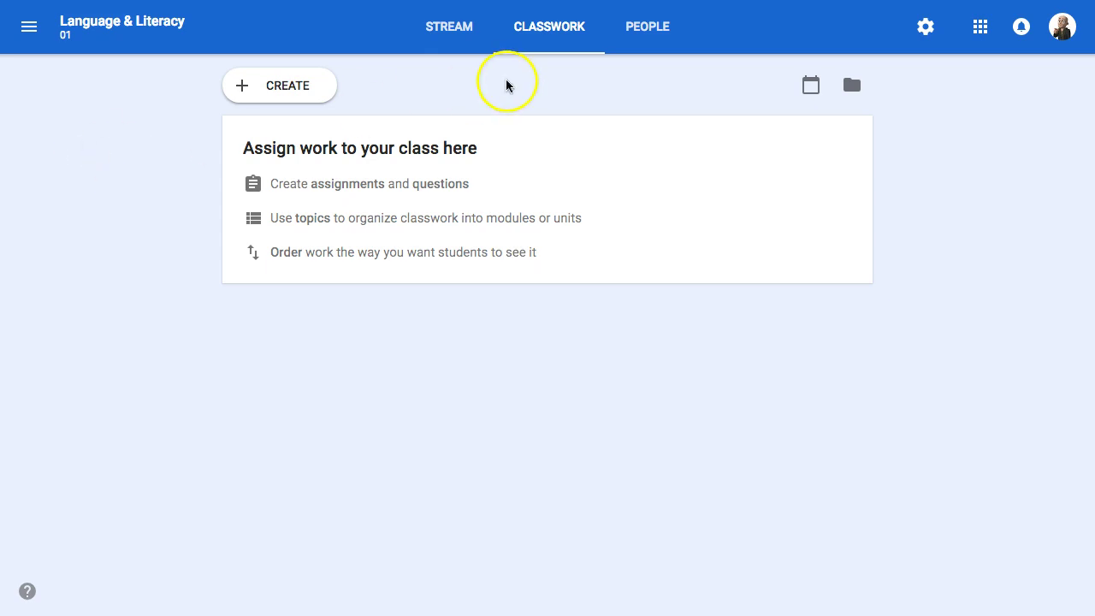
Step: Start a new assignment for Language & Literacy 01 and check which other classes it can be assigned to
click(298, 92)
click(244, 145)
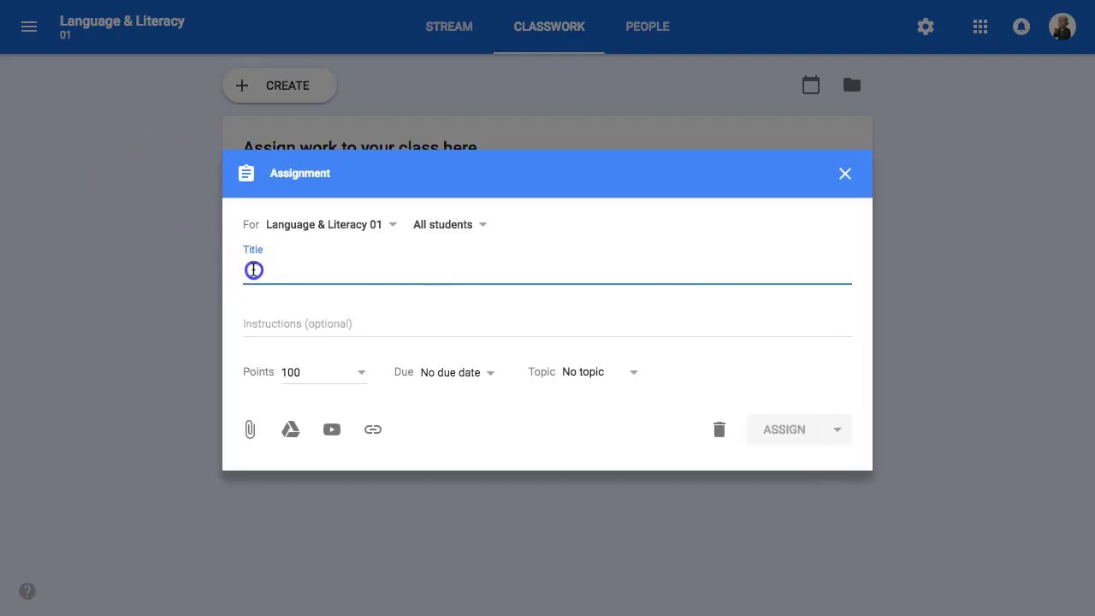
click(298, 226)
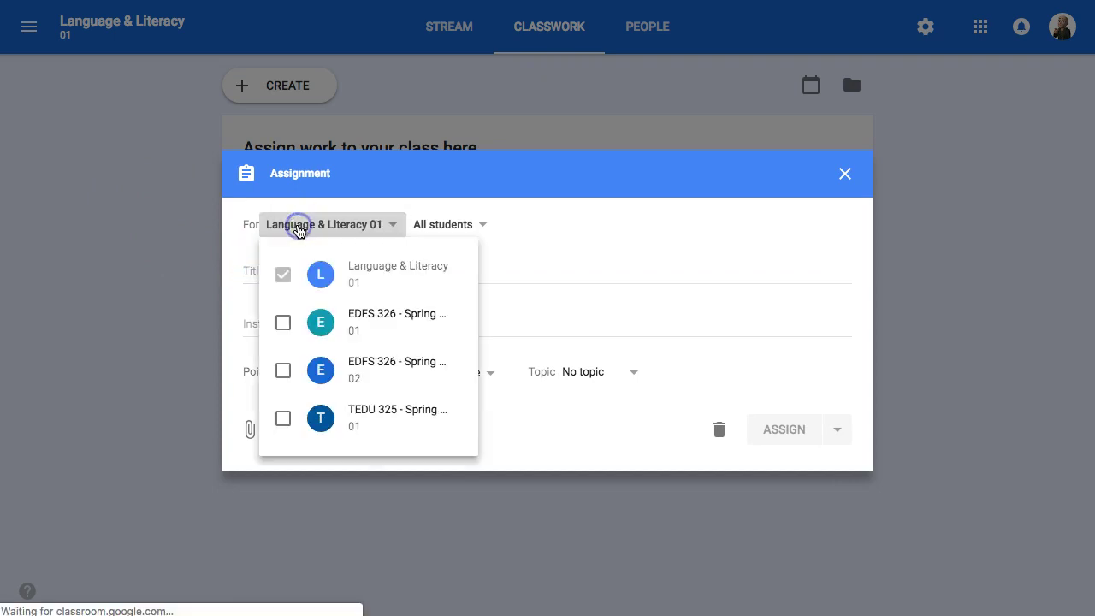
click(564, 260)
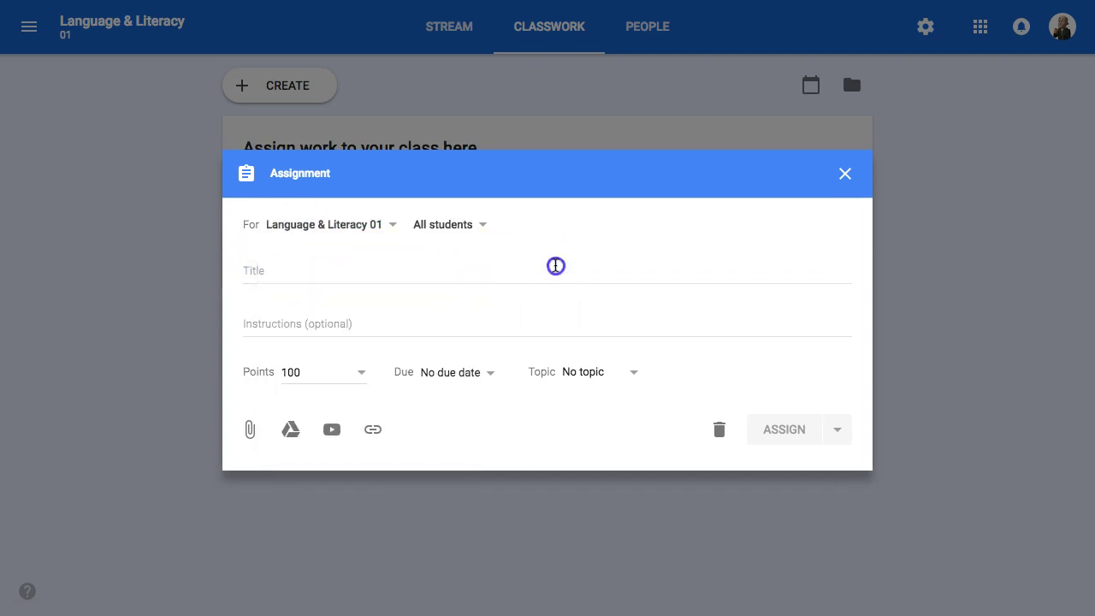
Step: Look over the assignment's student selection, title, instructions and points fields without changing them
click(439, 225)
click(350, 254)
click(340, 263)
click(295, 322)
click(311, 370)
click(335, 322)
Step: Set the assignment's due date to Jan 14, 2019 and its due time to 1:00 PM
click(438, 369)
click(434, 429)
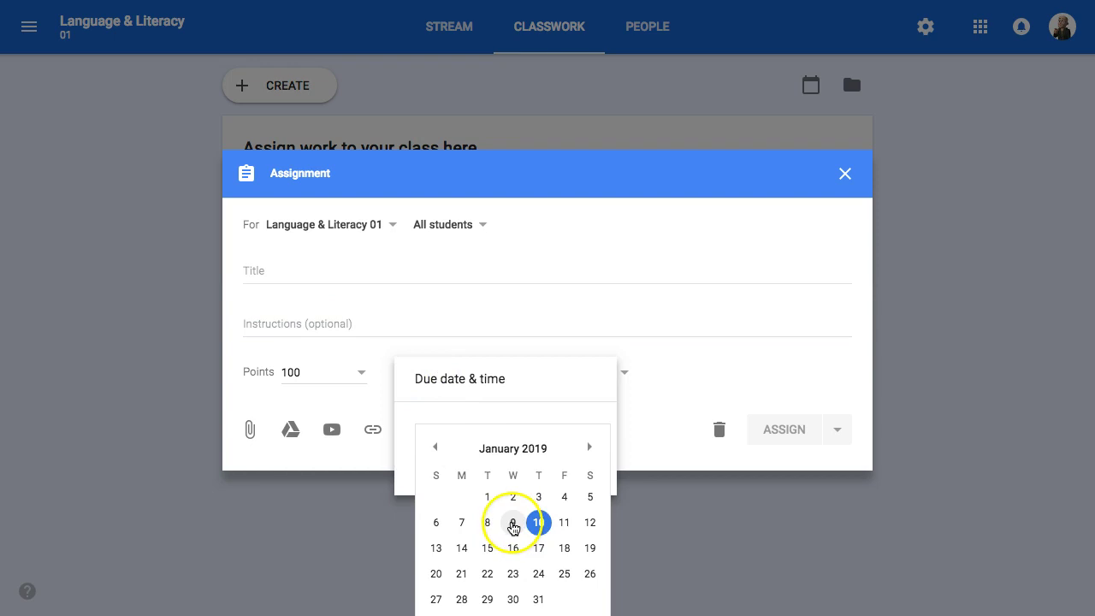
click(463, 546)
click(505, 466)
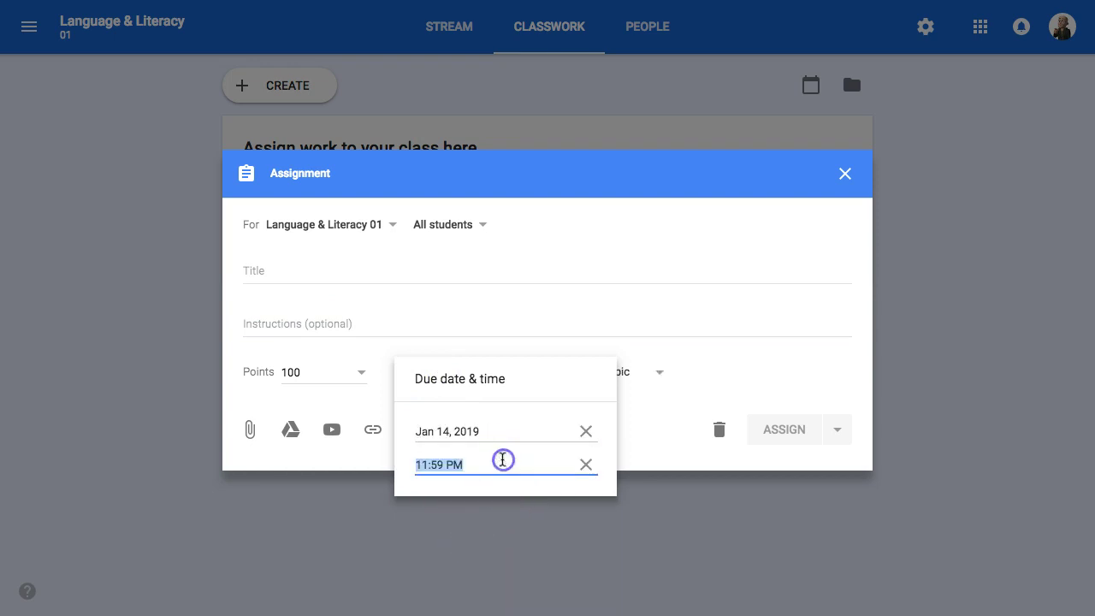
click(441, 464)
triple_click(441, 463)
text(1:00 PM)
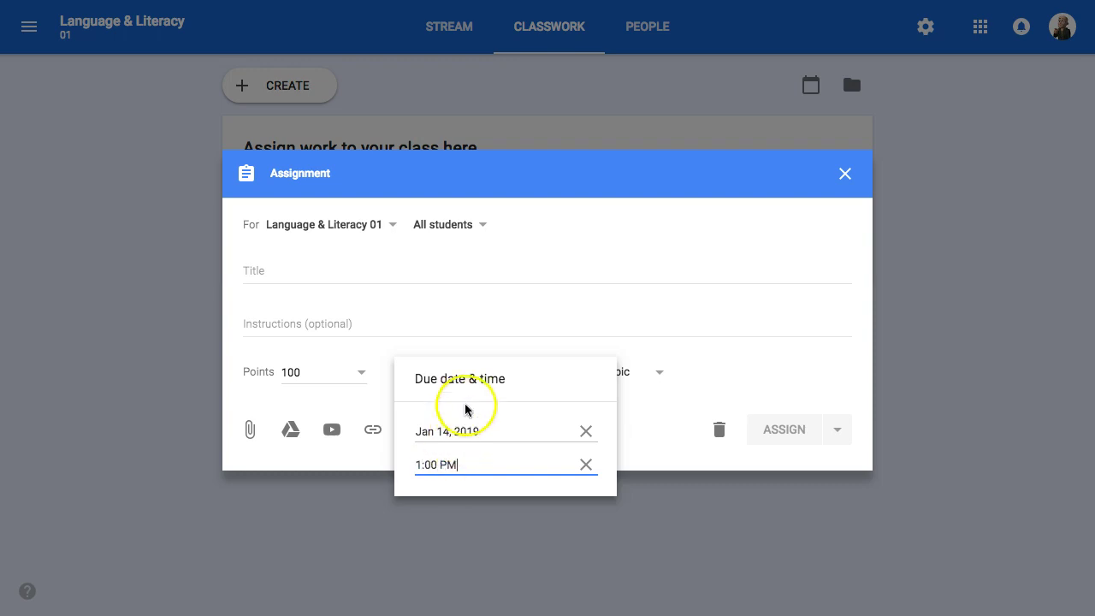
click(501, 335)
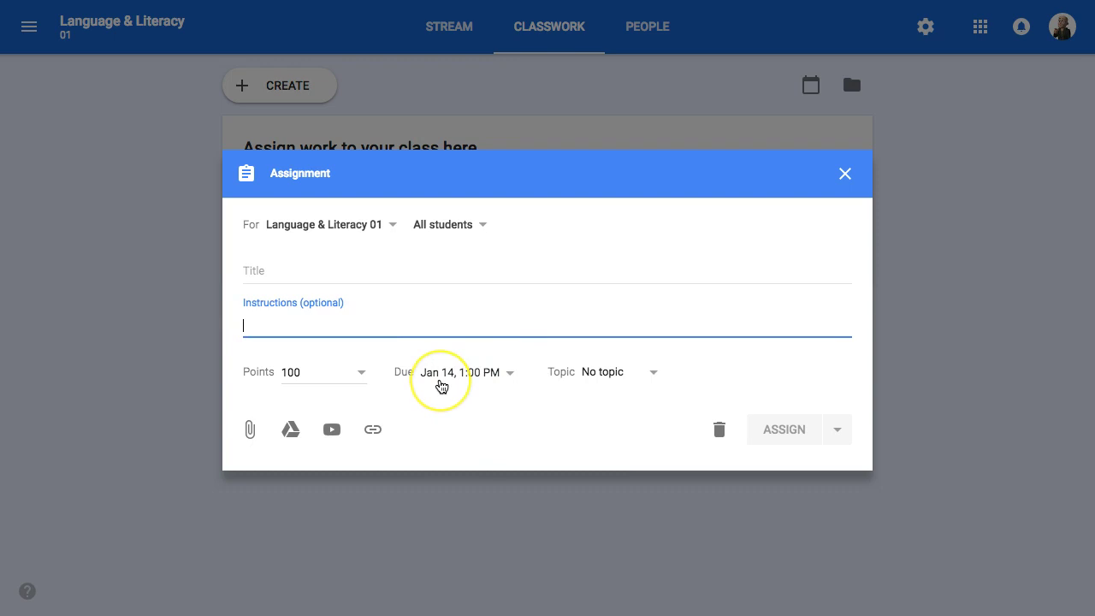
Step: Create the topic "MODULE ONE" for the assignment and title the assignment "Assignment One"
click(613, 377)
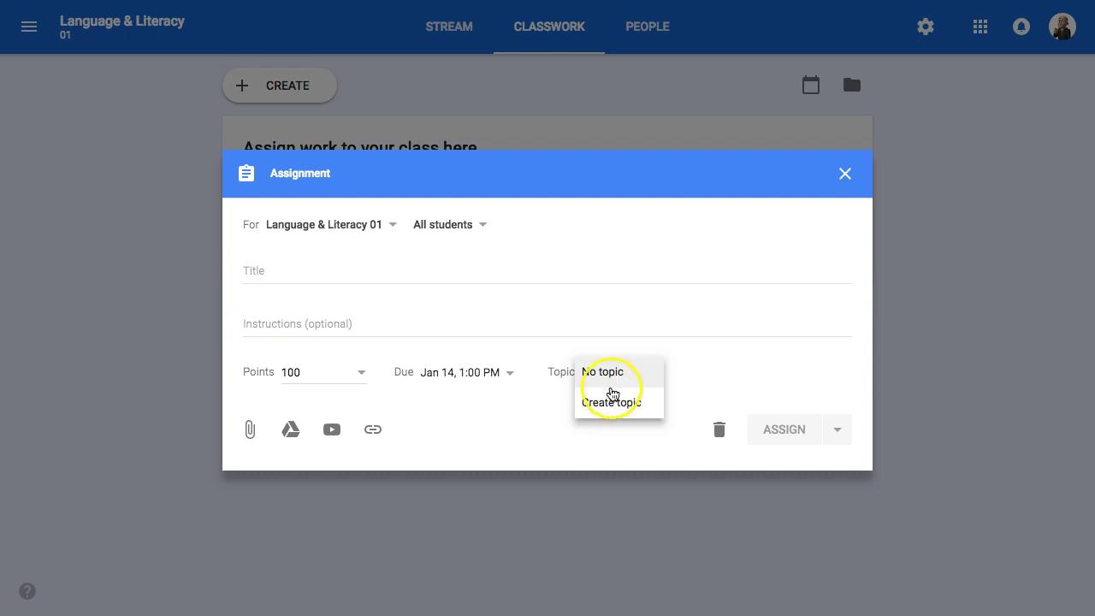
click(608, 407)
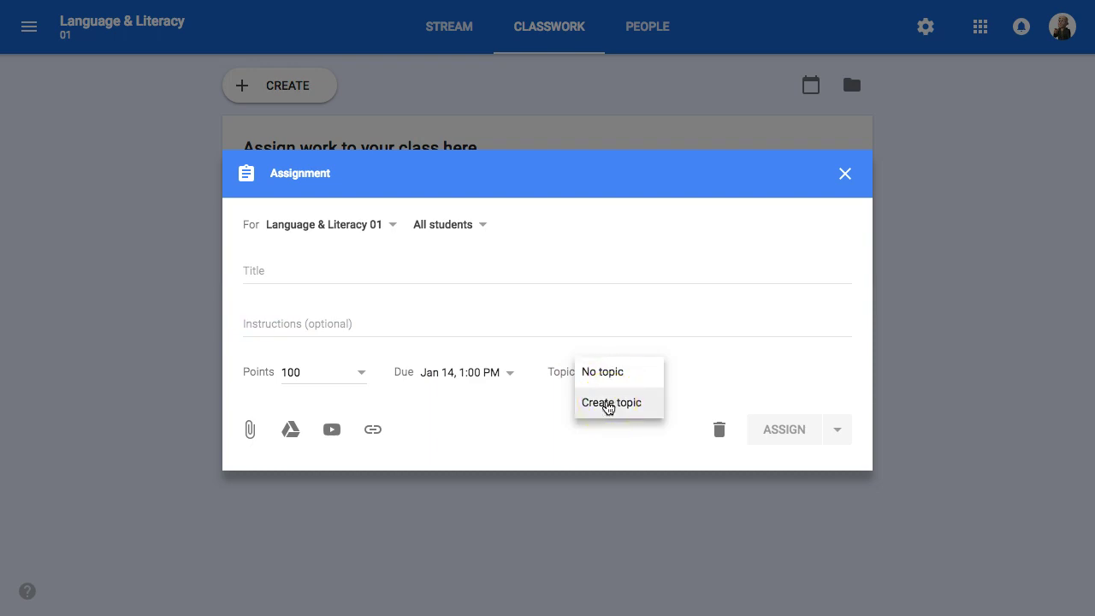
click(607, 404)
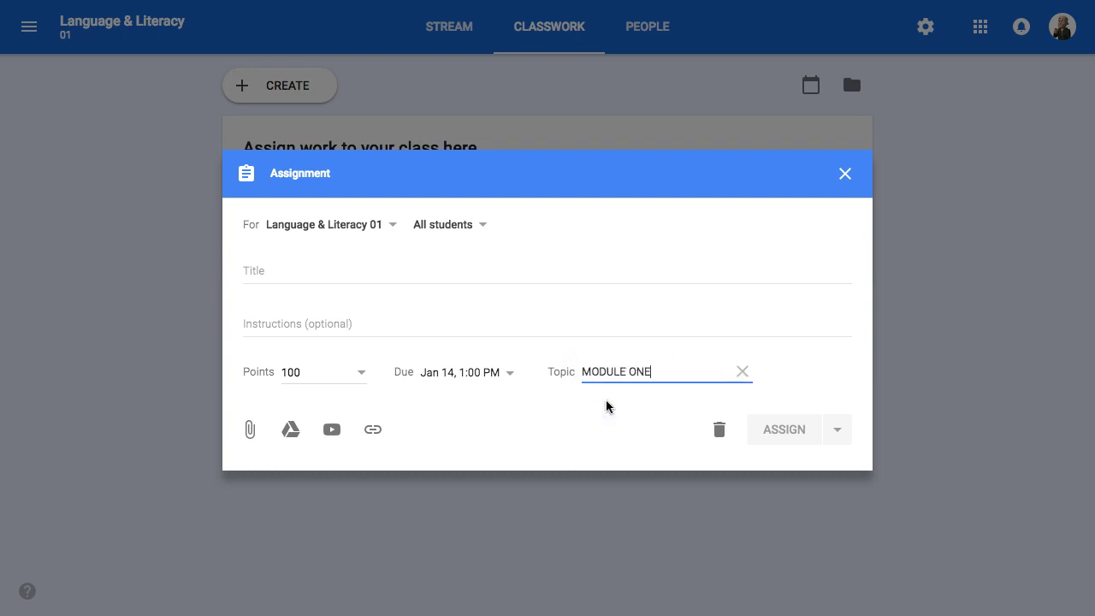
click(421, 264)
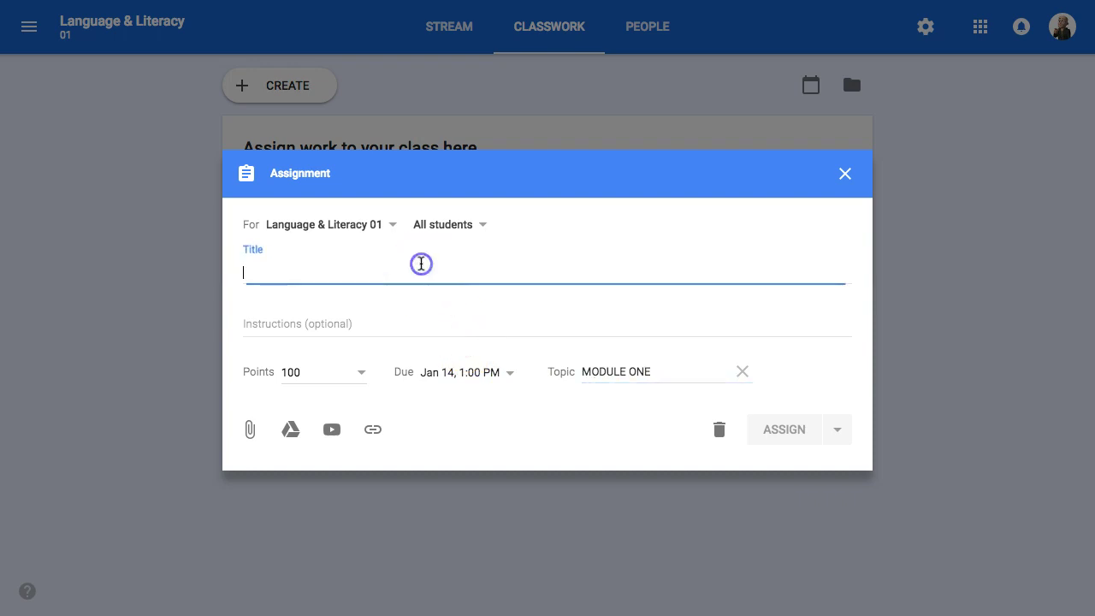
text(Assignment One)
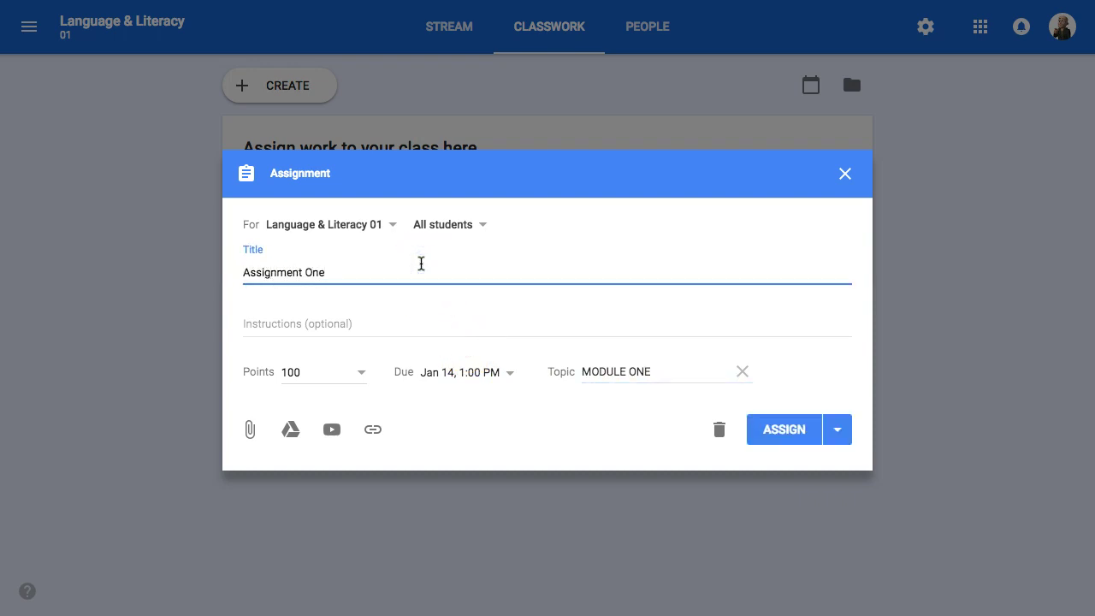
Step: Enter the instructions "Please review and complete." and set the assignment's points to 10
click(405, 325)
text(Please review and complete.)
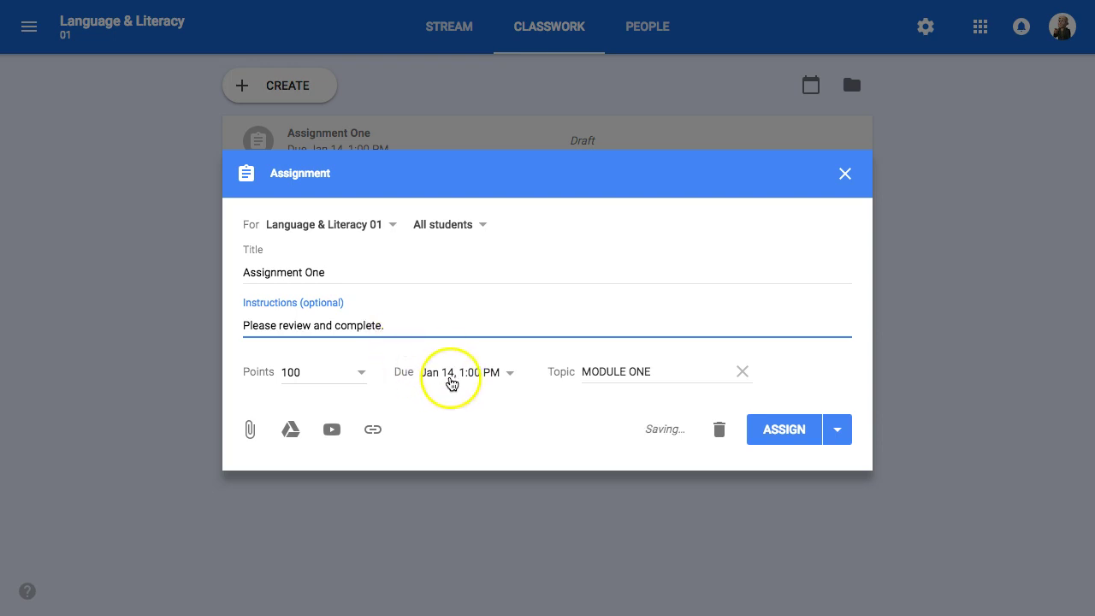
click(334, 374)
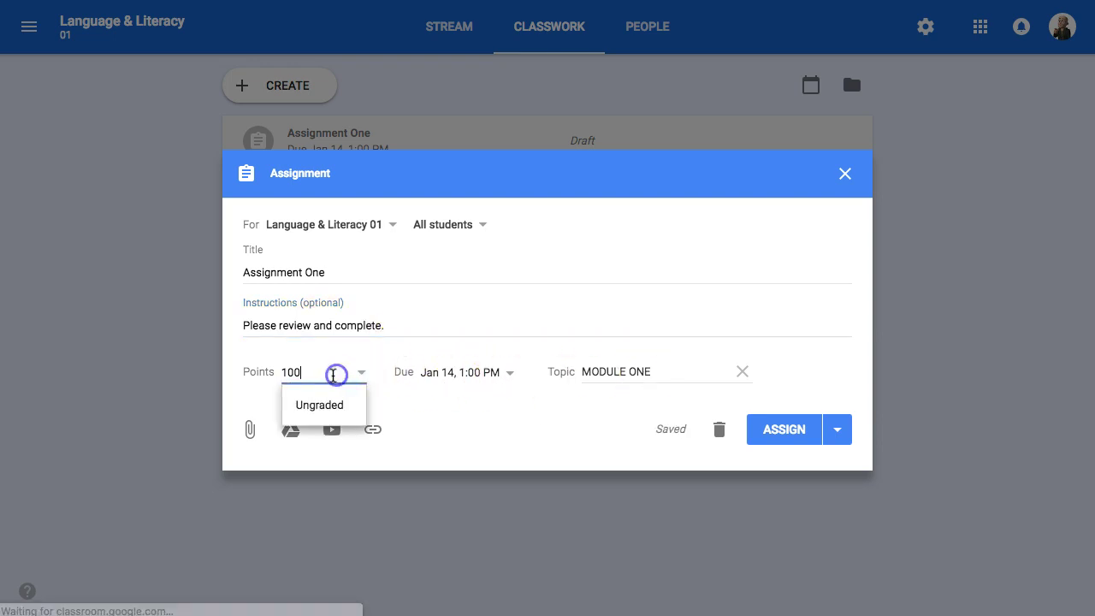
click(428, 328)
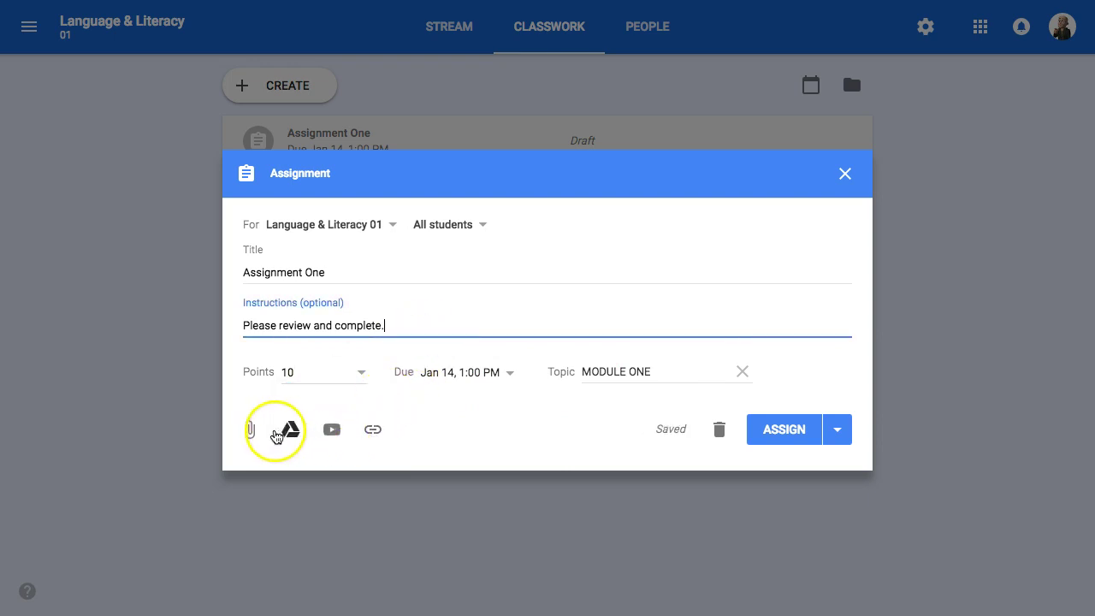
Step: Check the search and URL options for attaching a YouTube video without adding one
click(371, 433)
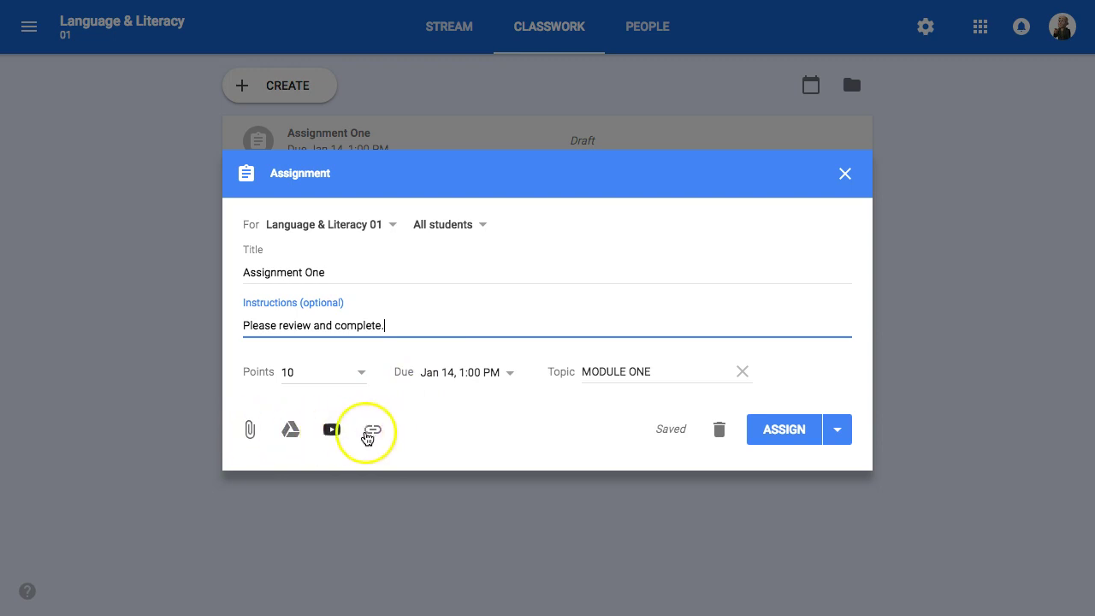
click(333, 436)
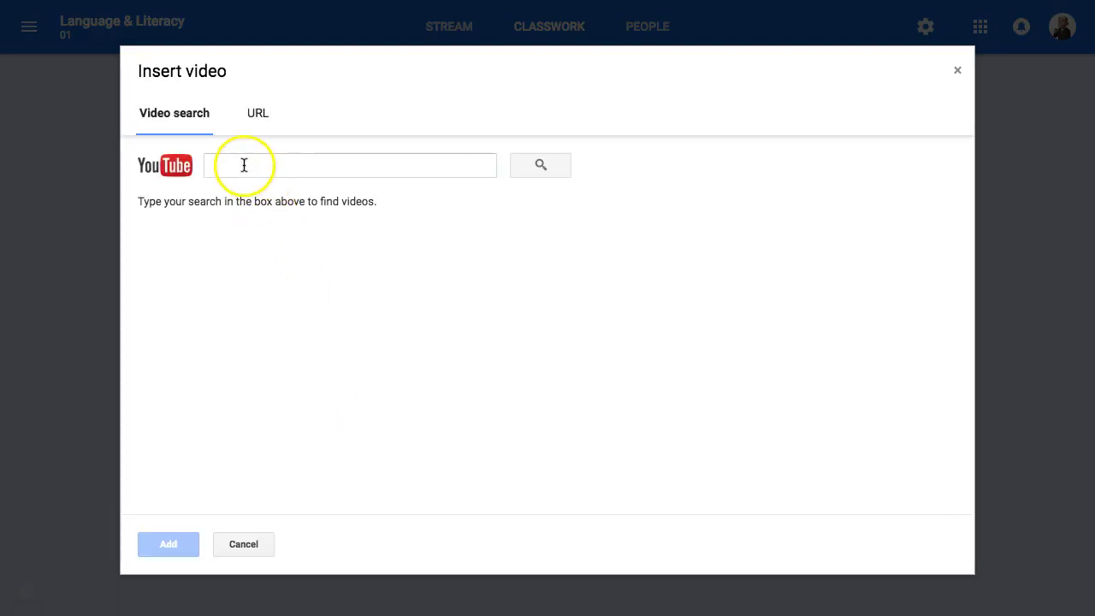
click(258, 113)
click(205, 119)
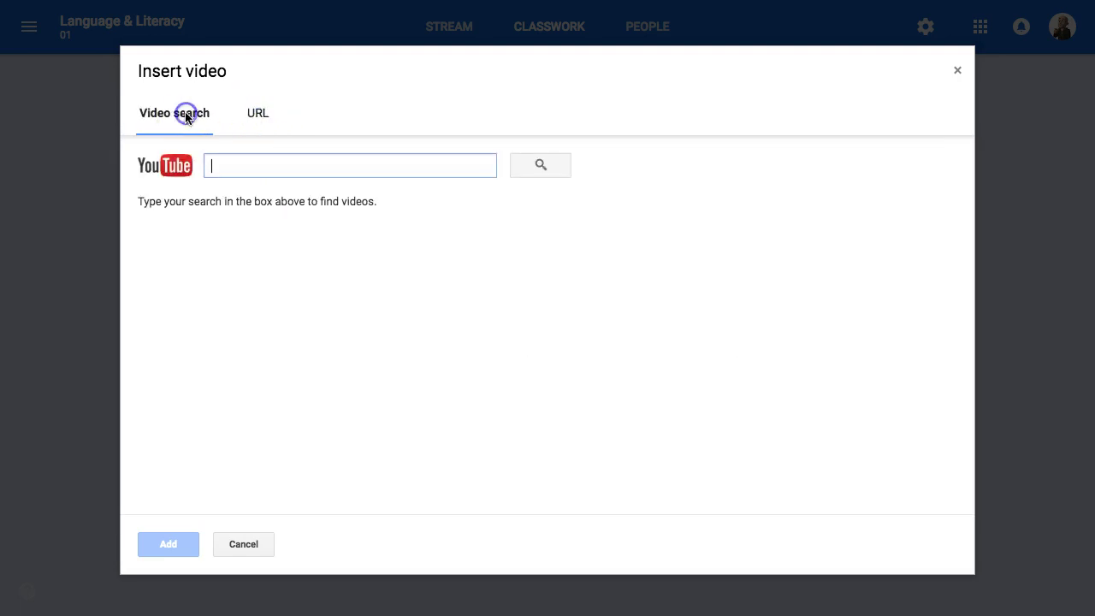
click(242, 545)
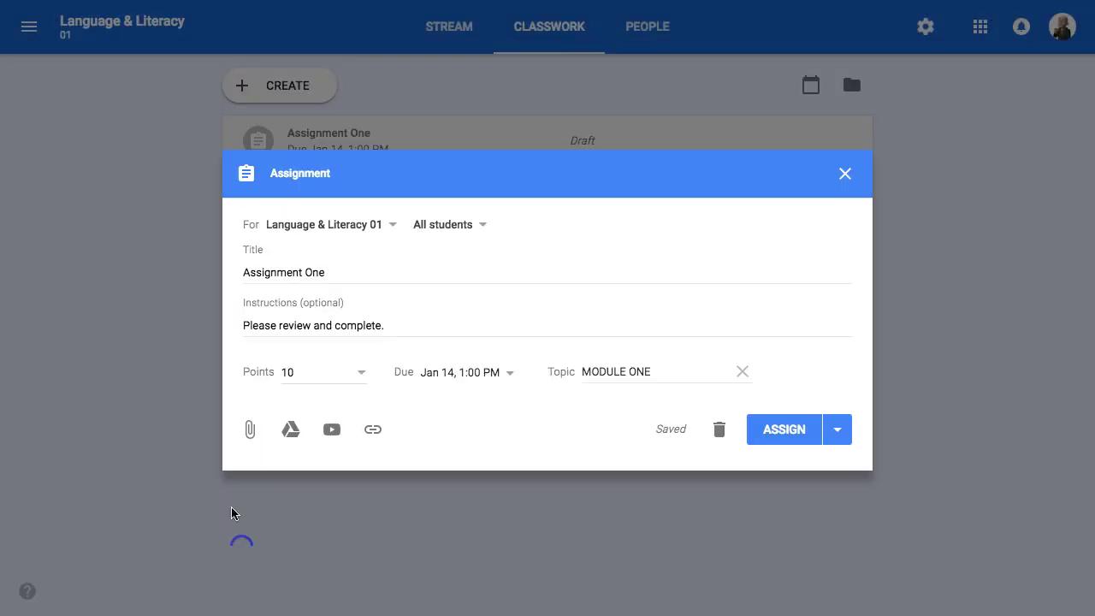
click(420, 325)
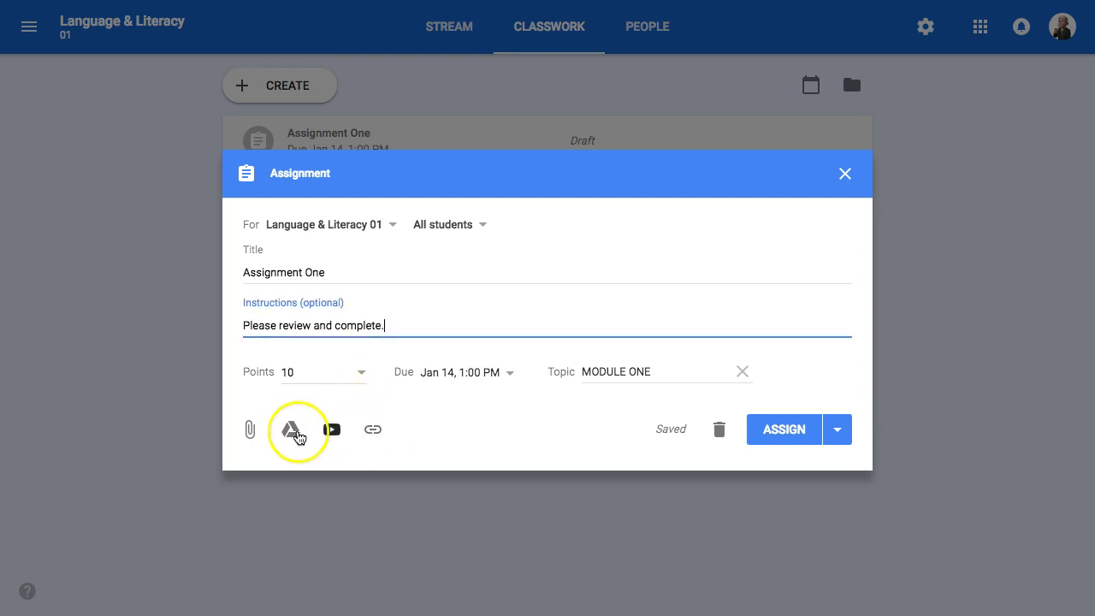
Step: Find the "Unit Plan Template" document in Google Drive and attach it to the assignment
click(291, 430)
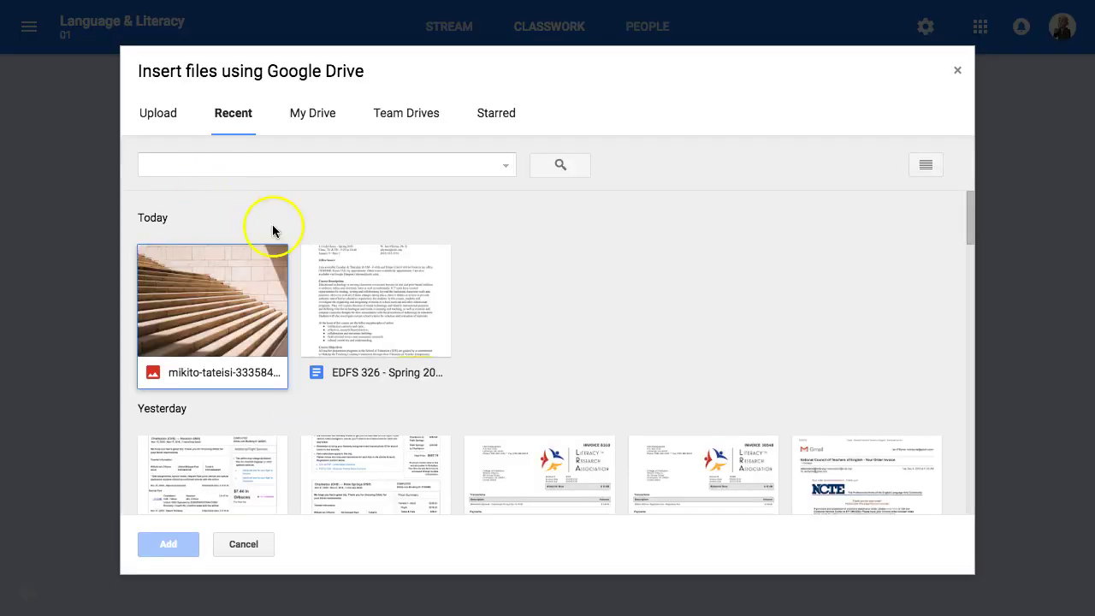
scroll(480, 301, down, 2)
scroll(479, 300, down, 2)
scroll(453, 282, up, 5)
click(366, 167)
text(un)
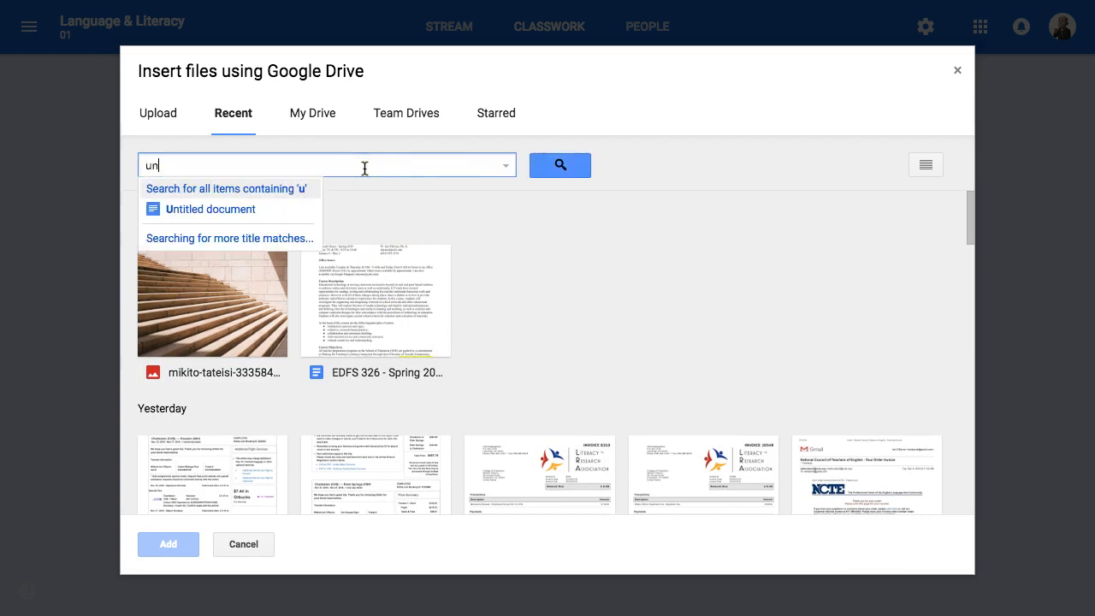
text(it plan template)
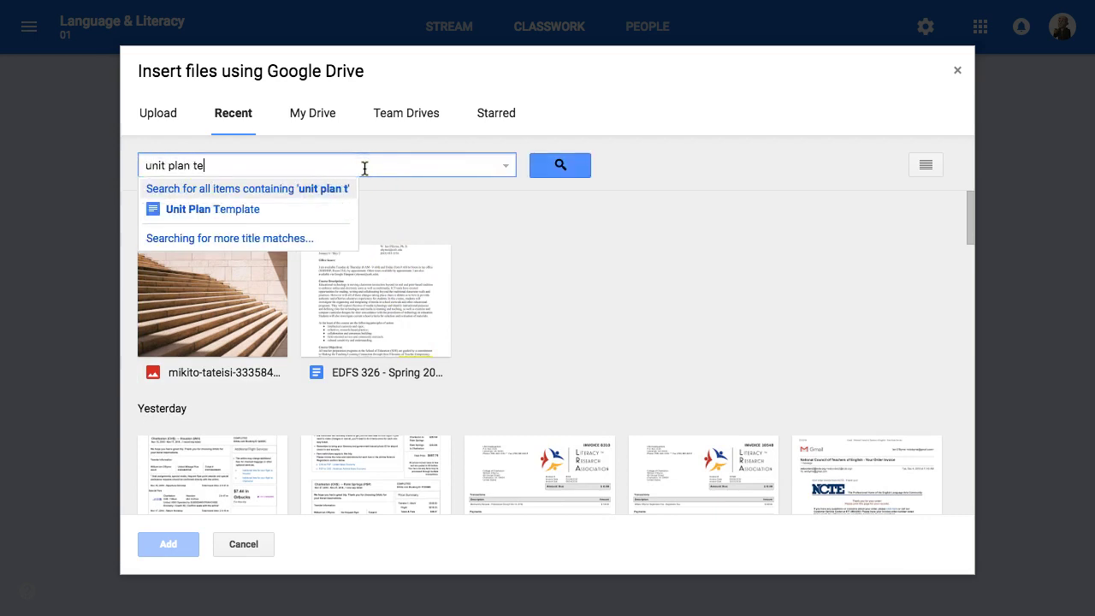
click(294, 207)
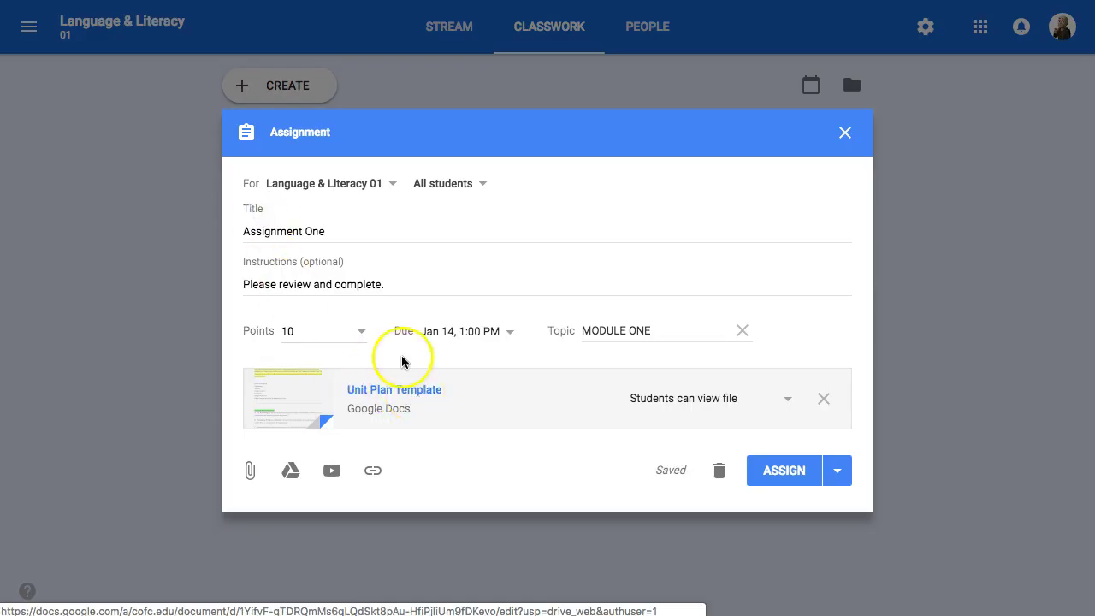
Step: Review the sharing options of the attached Unit Plan Template and set it to make a copy for each student
click(787, 400)
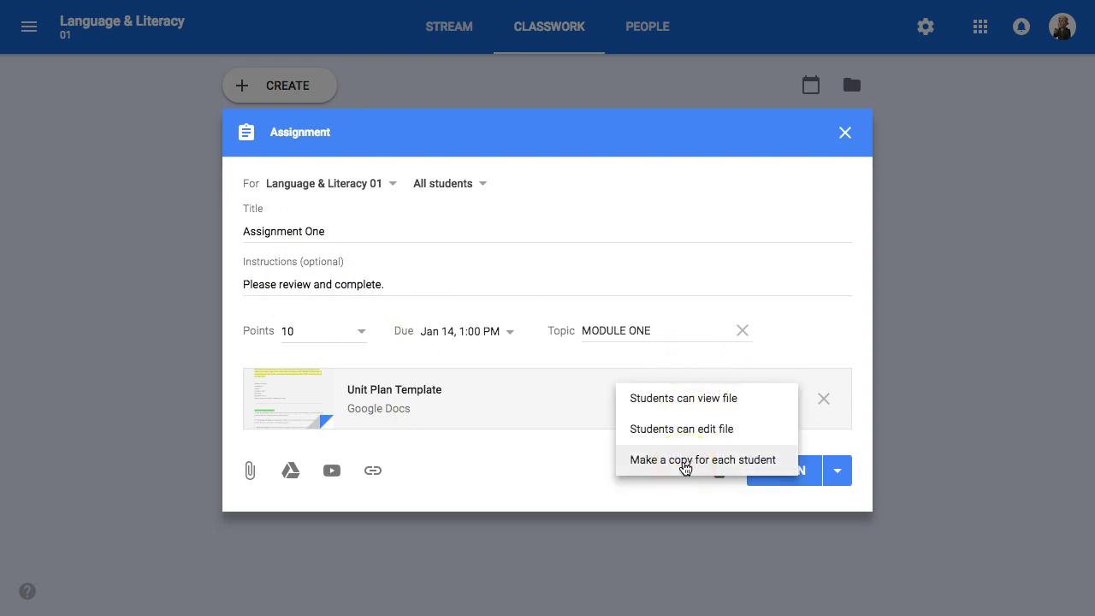
click(682, 436)
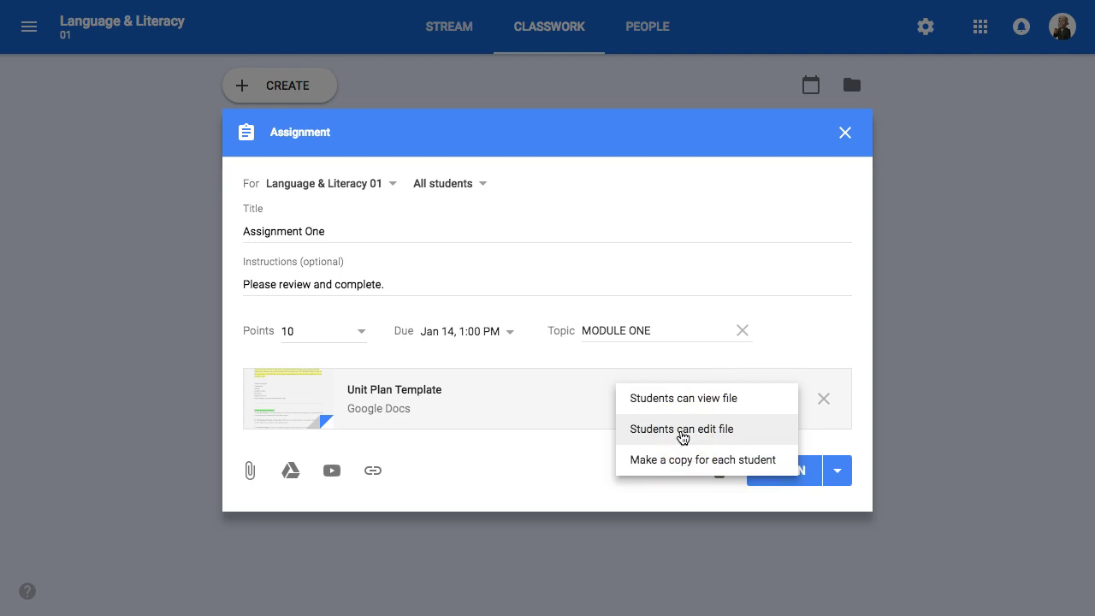
drag(682, 436, 680, 402)
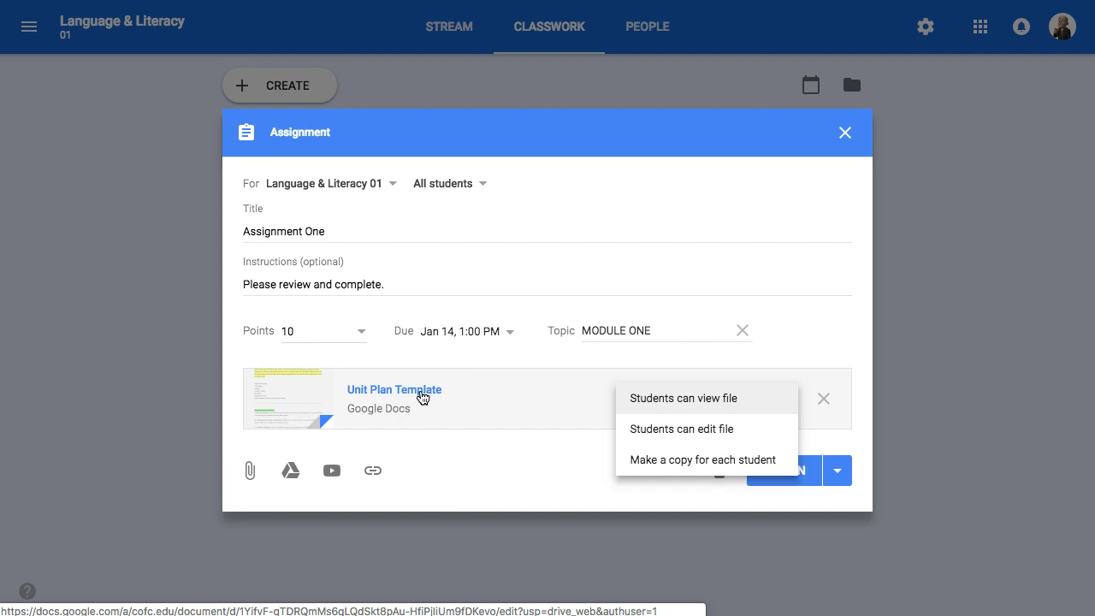
click(663, 459)
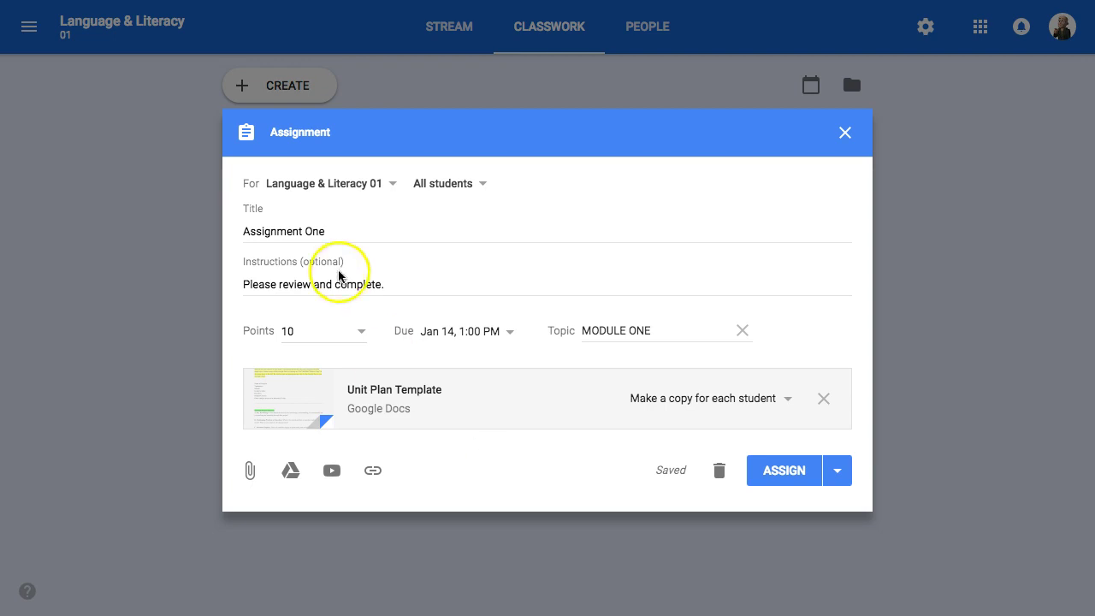
Step: Search YouTube for "lesson planning" and attach the video "Lesson Planning 101 | That Teacher Life Ep 21" to the assignment
click(332, 471)
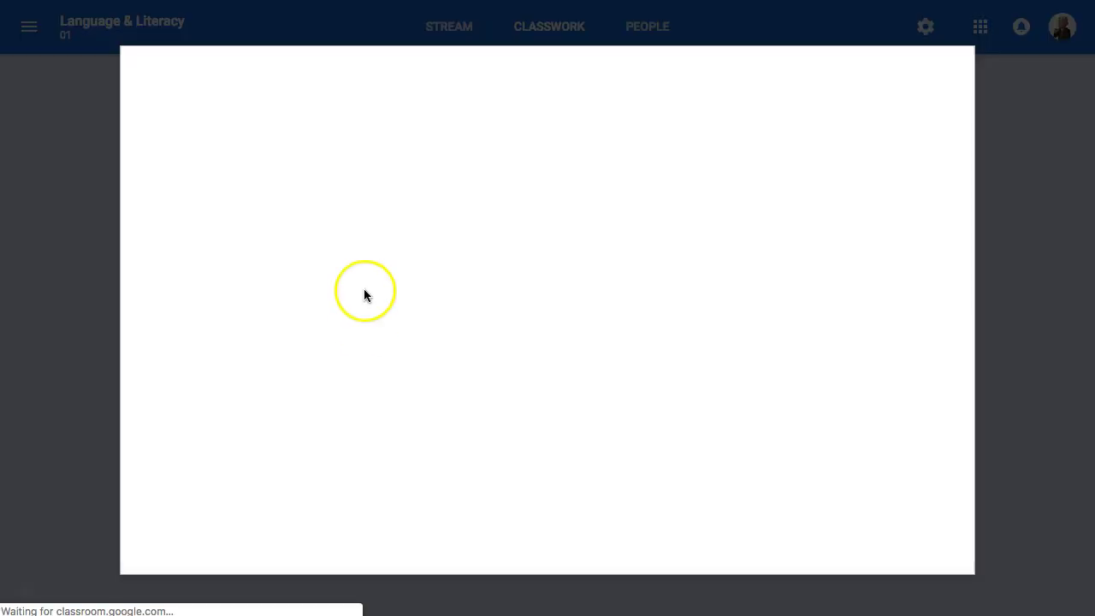
click(254, 158)
text(le)
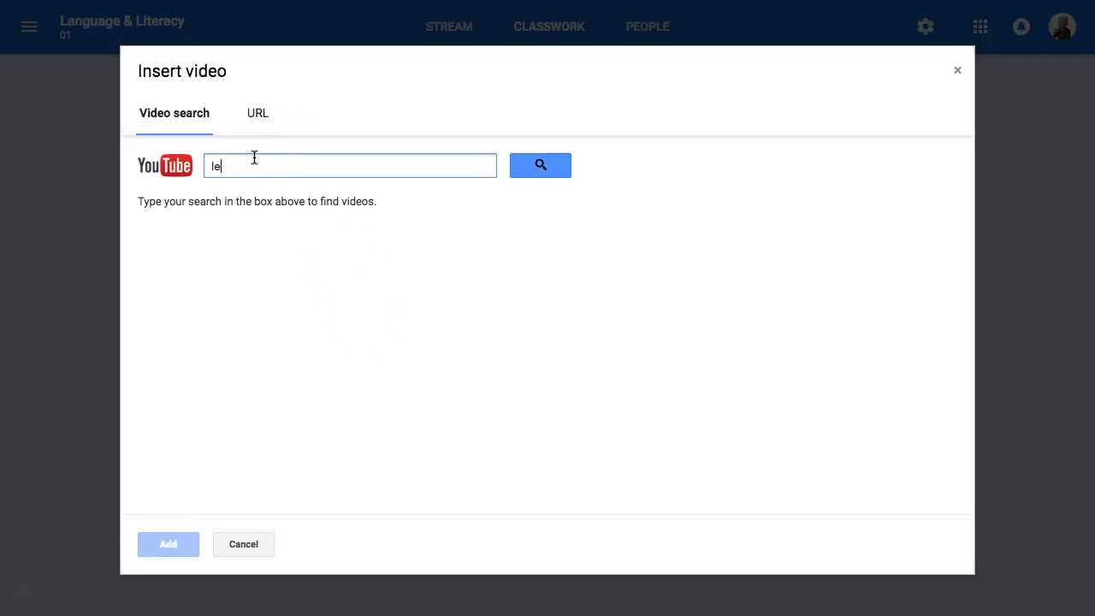
text(sson planning)
key(Return)
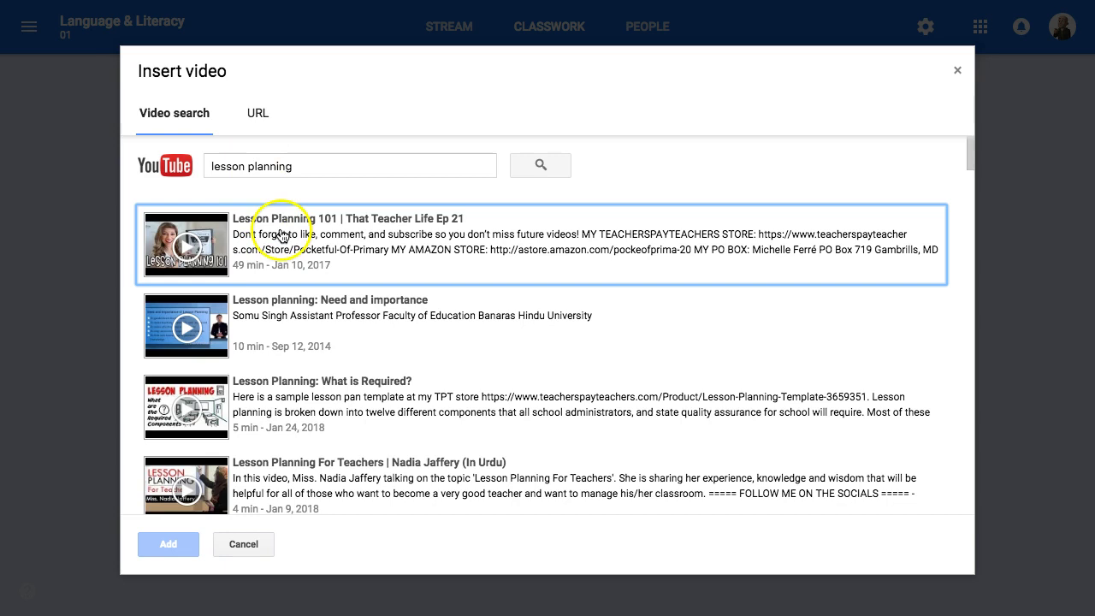
click(282, 236)
click(184, 545)
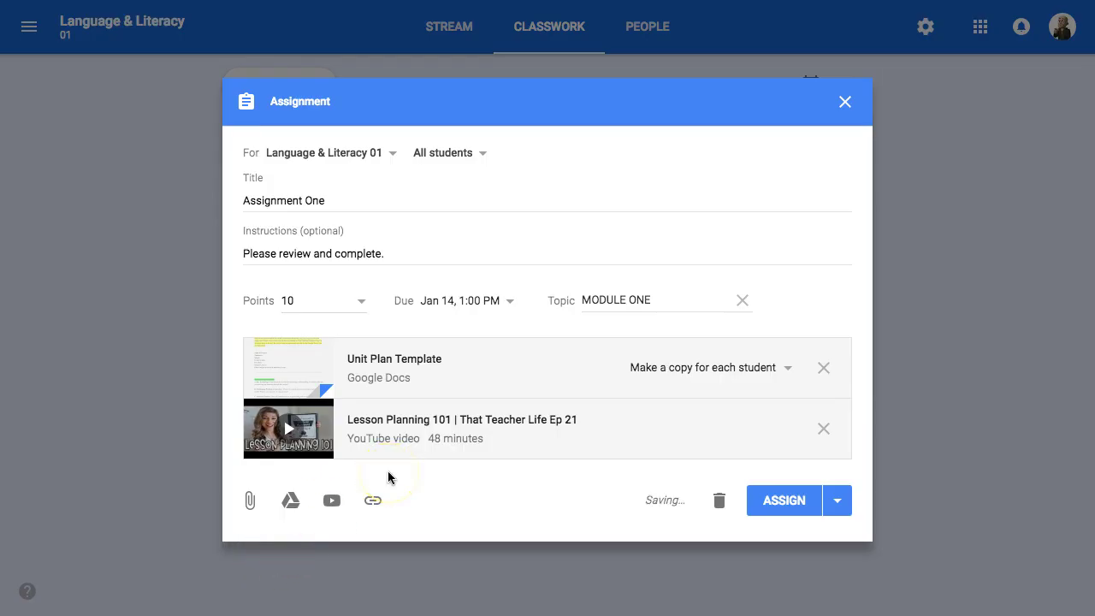
Step: Revise the assignment instructions to read "Please review video. Please review and complete unit plan."
click(243, 252)
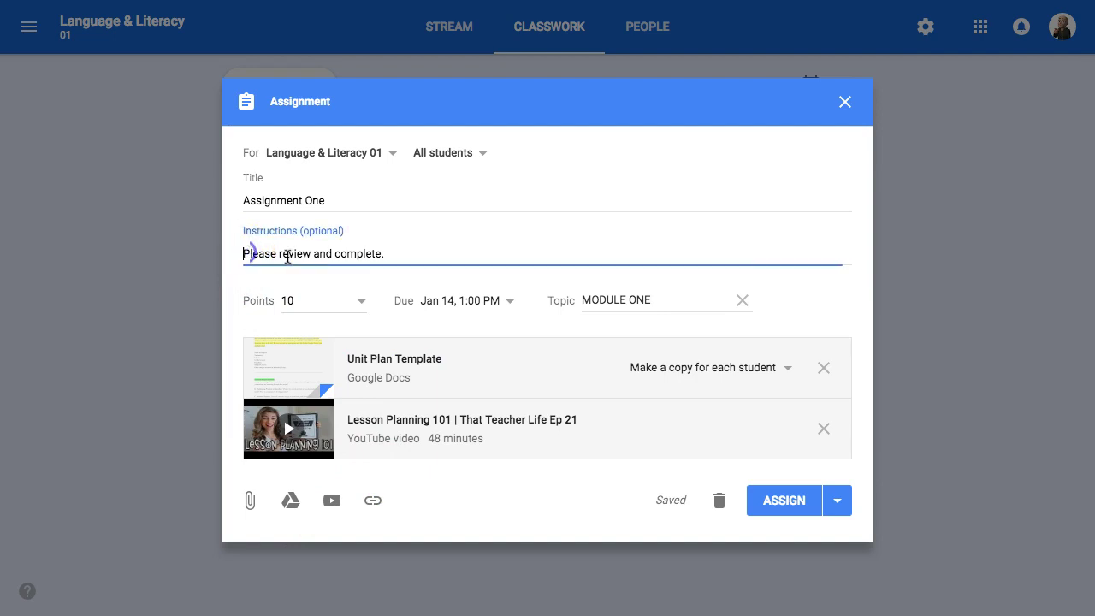
text(P)
key(BackSpace)
text(Pleja)
key(BackSpace)
key(BackSpace)
text(as)
key(BackSpace)
key(BackSpace)
text(ase review video.)
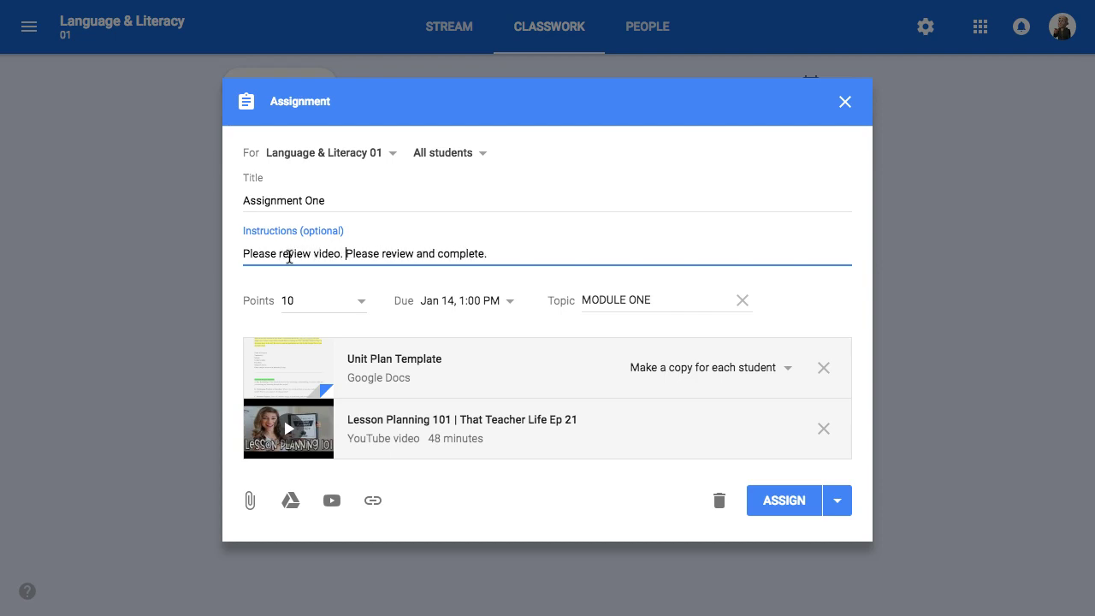
click(496, 256)
click(370, 197)
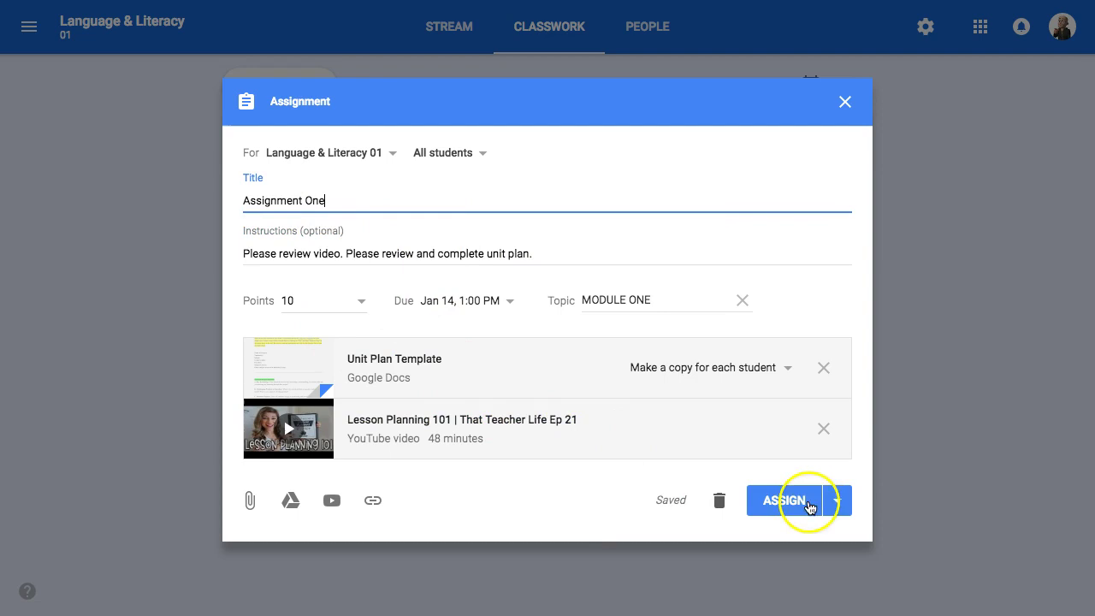
Step: Check the posting alternatives for the assignment and assign it to the class immediately
click(839, 503)
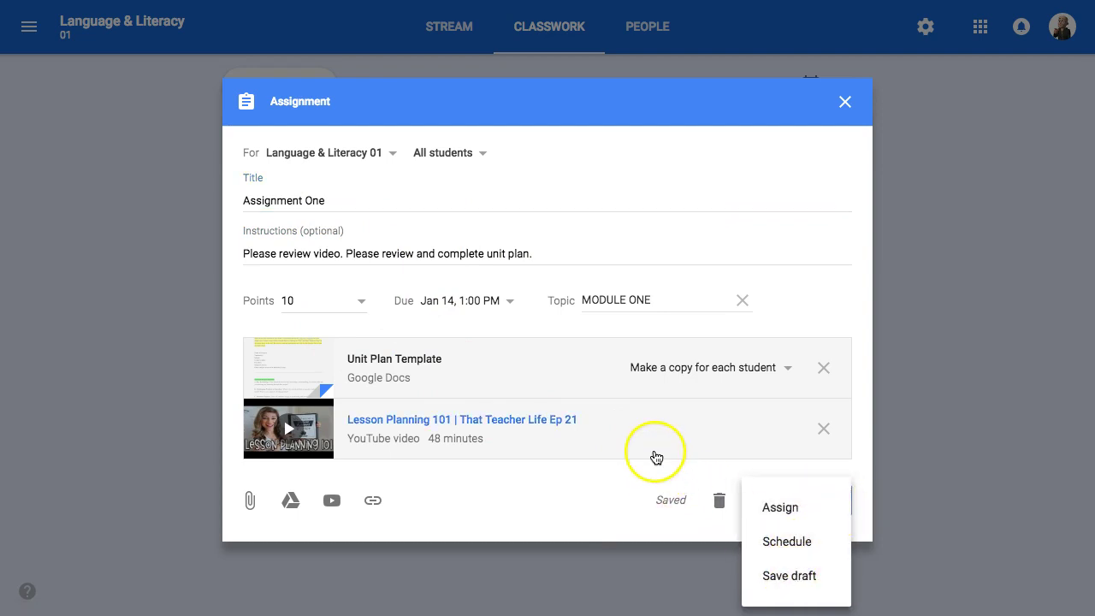
click(584, 506)
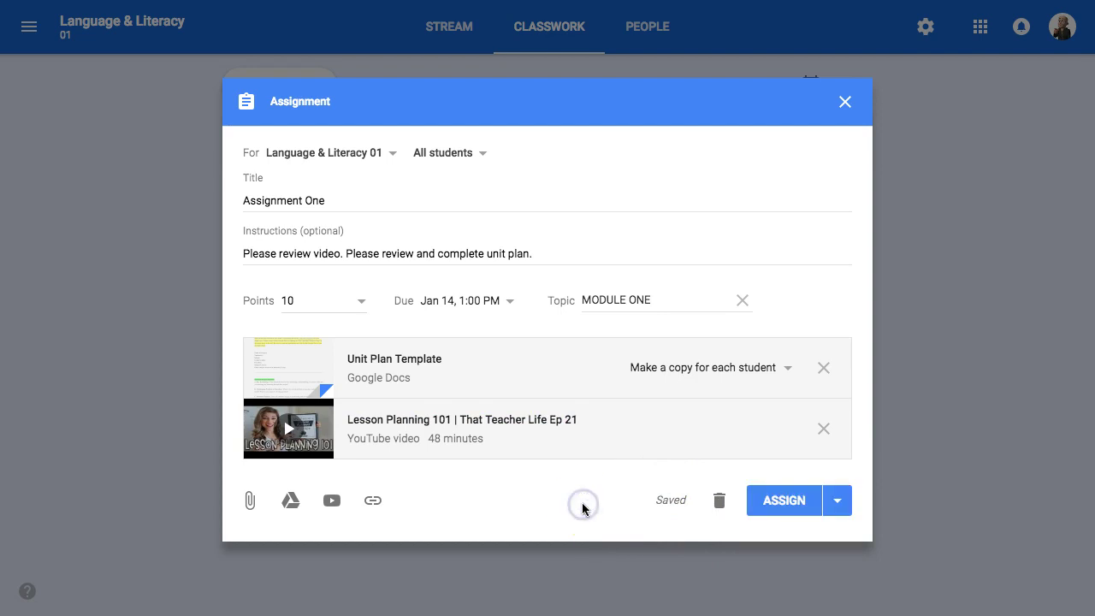
click(762, 501)
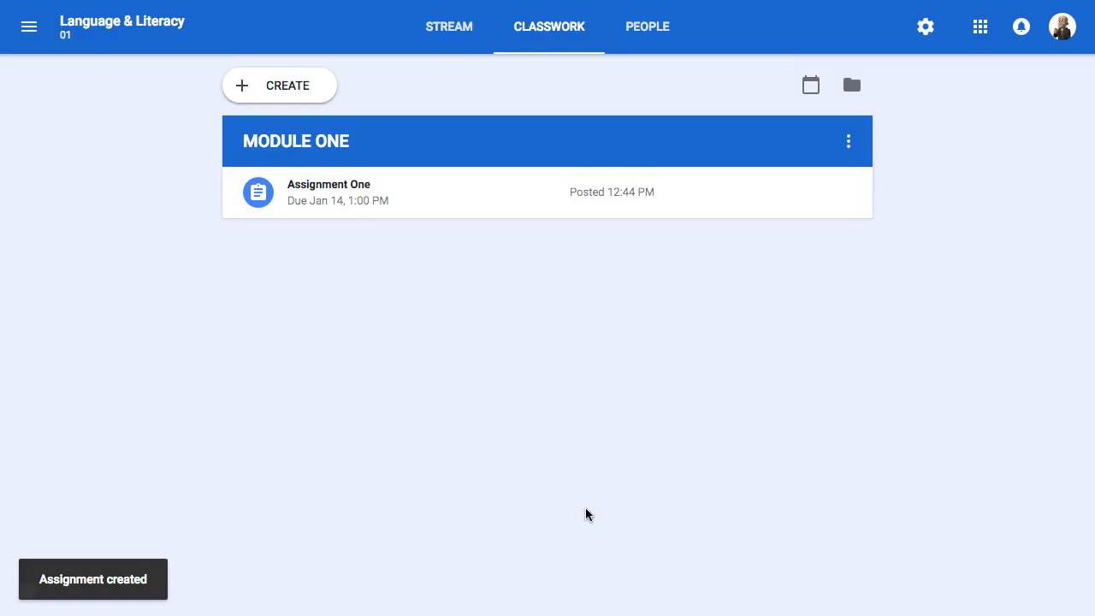
Step: Check how the new assignment appears in the class stream and return to the classwork list
click(540, 40)
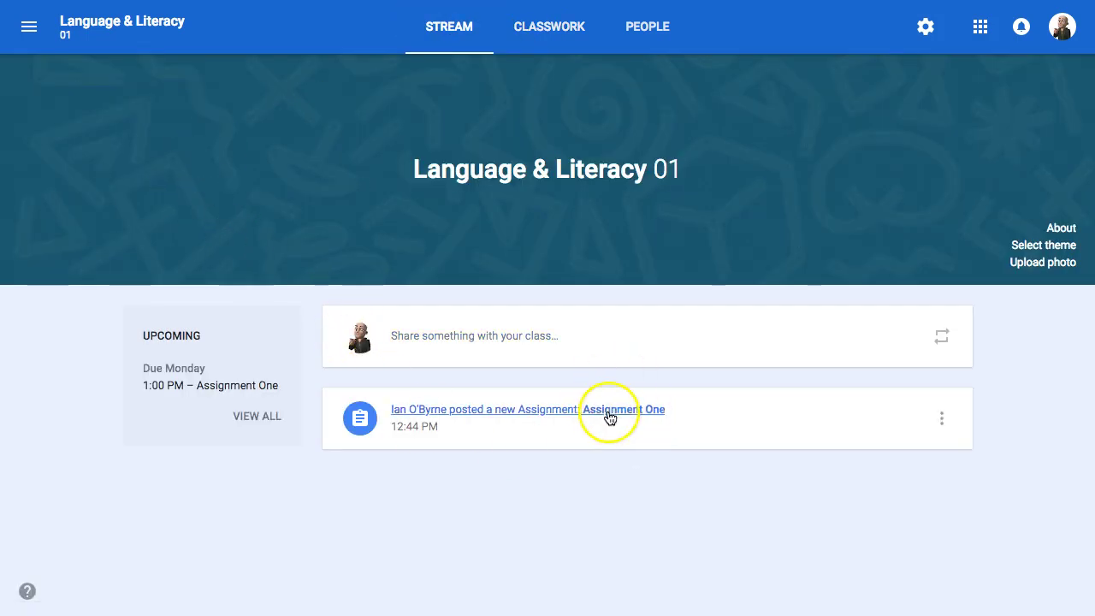
click(553, 32)
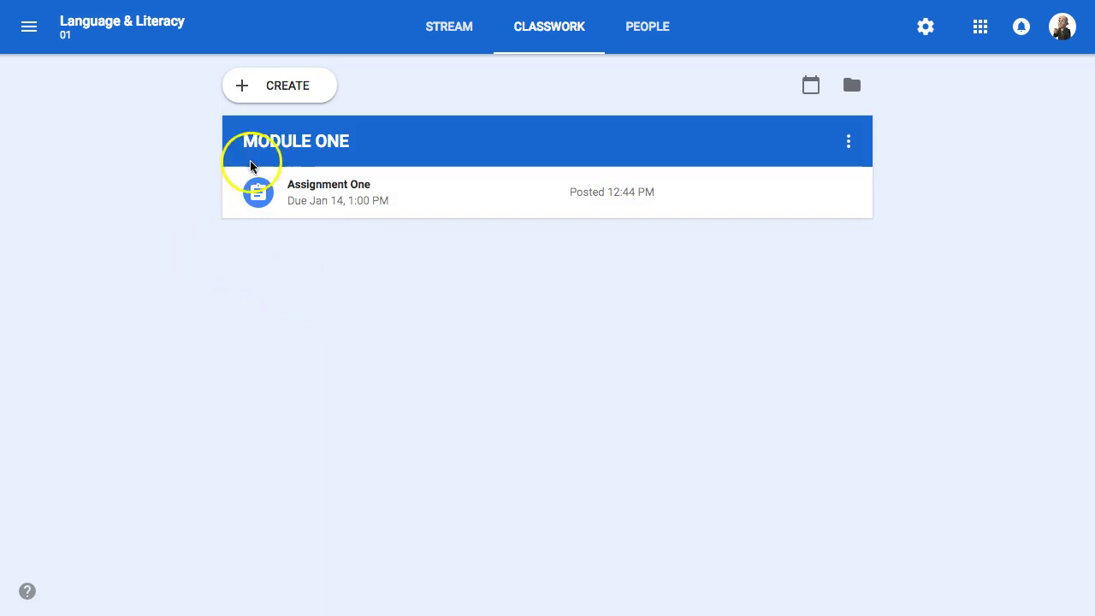
Step: Create a quiz assignment titled "Module One Self-Assessment" with the instructions "Please complete."
click(276, 91)
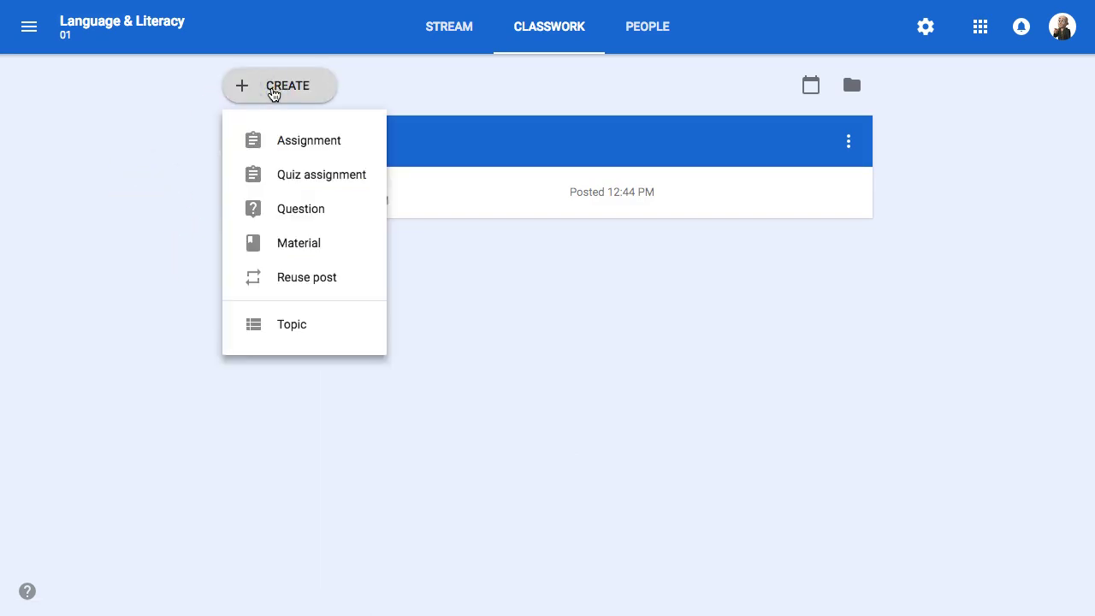
click(282, 176)
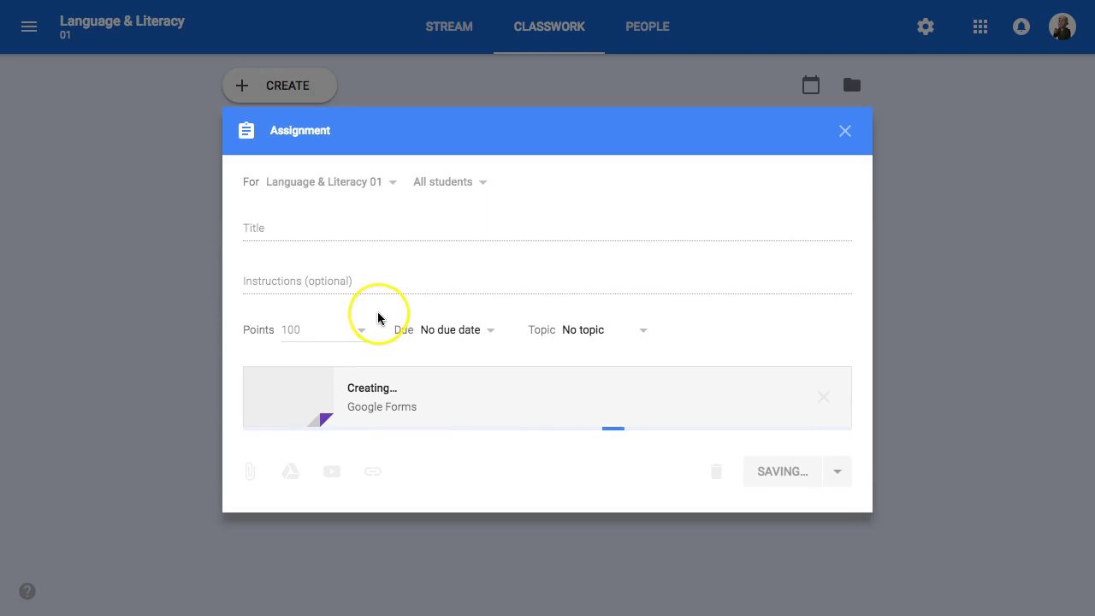
click(286, 170)
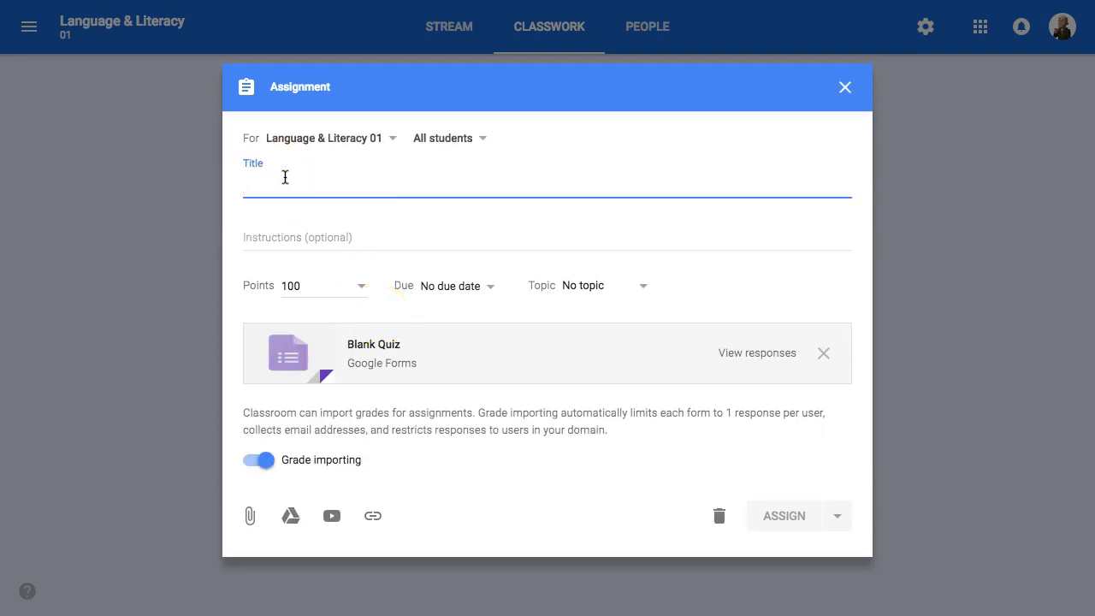
text(M)
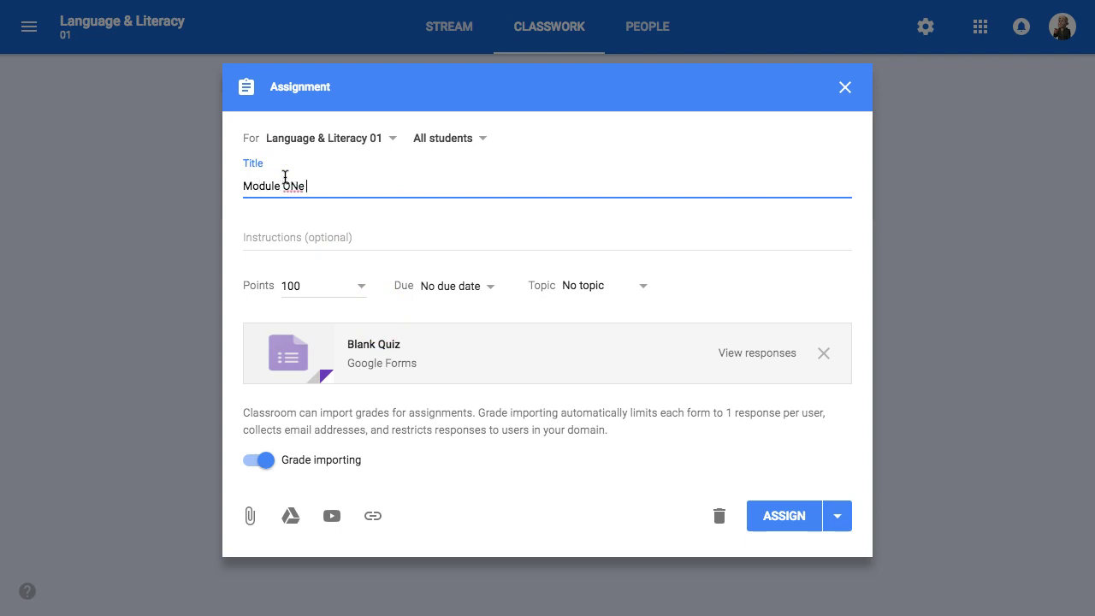
text(odule One Self-Assessment)
click(311, 244)
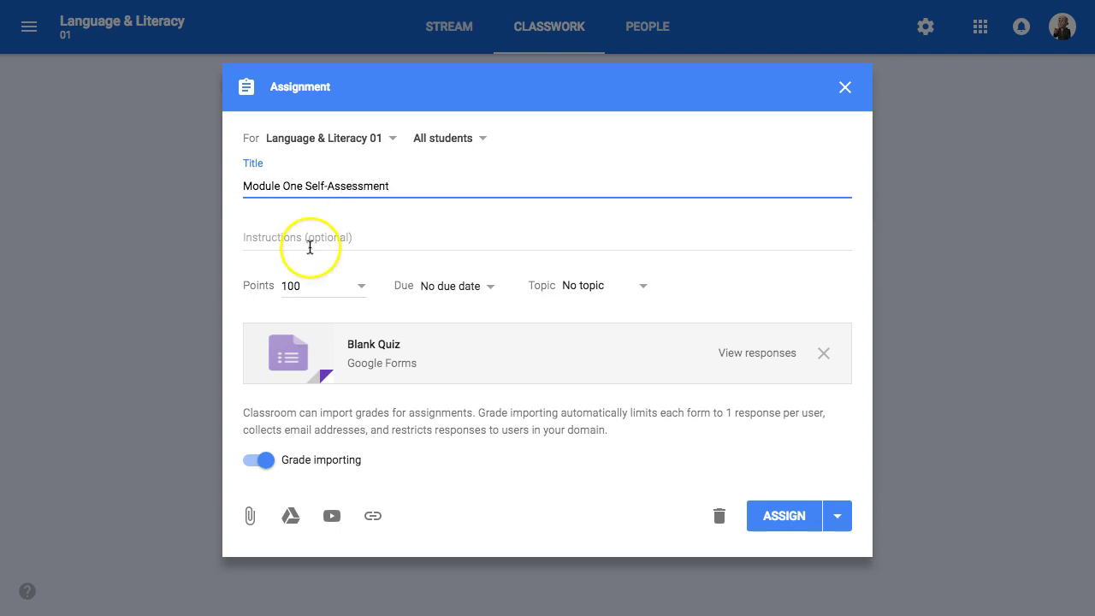
text(Please complete.)
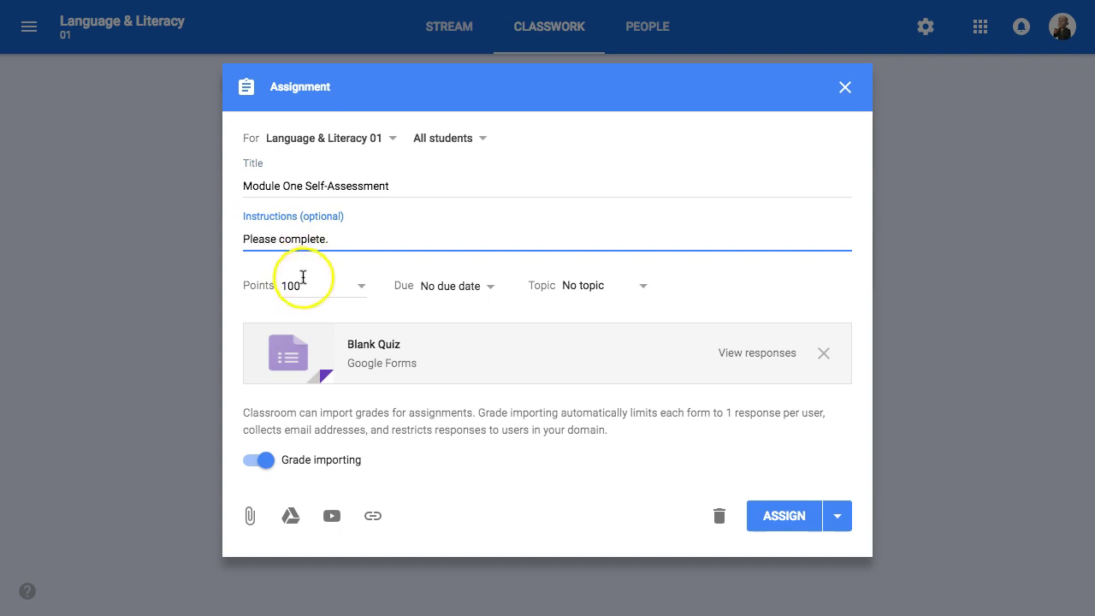
Step: Make the quiz assignment ungraded, due Jan 14, 2019 at 3:00 PM, under the MODULE ONE topic
click(318, 281)
click(324, 318)
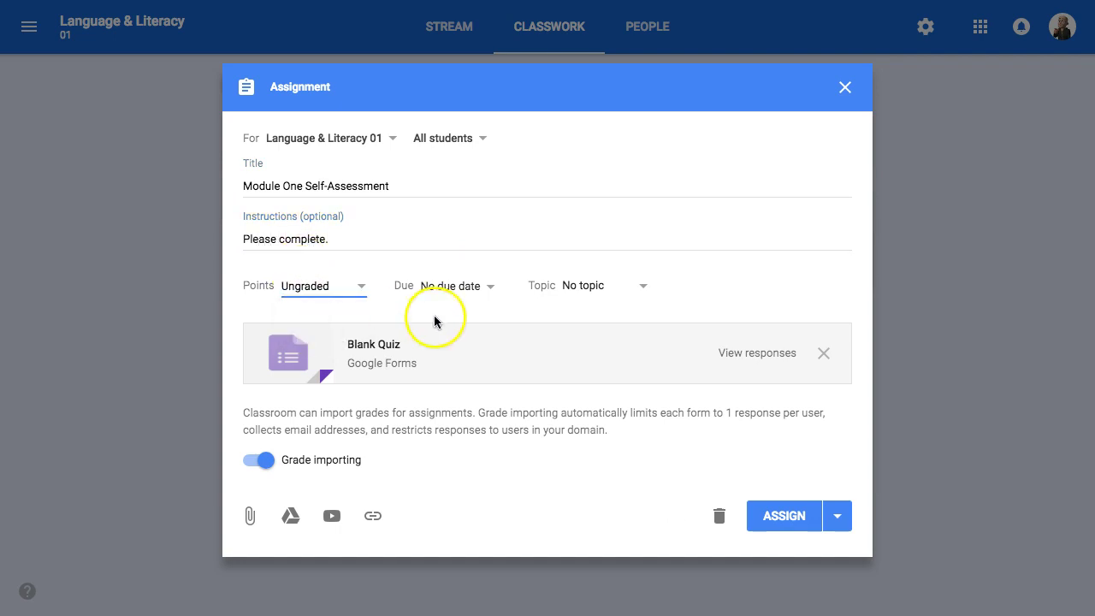
click(451, 285)
click(460, 345)
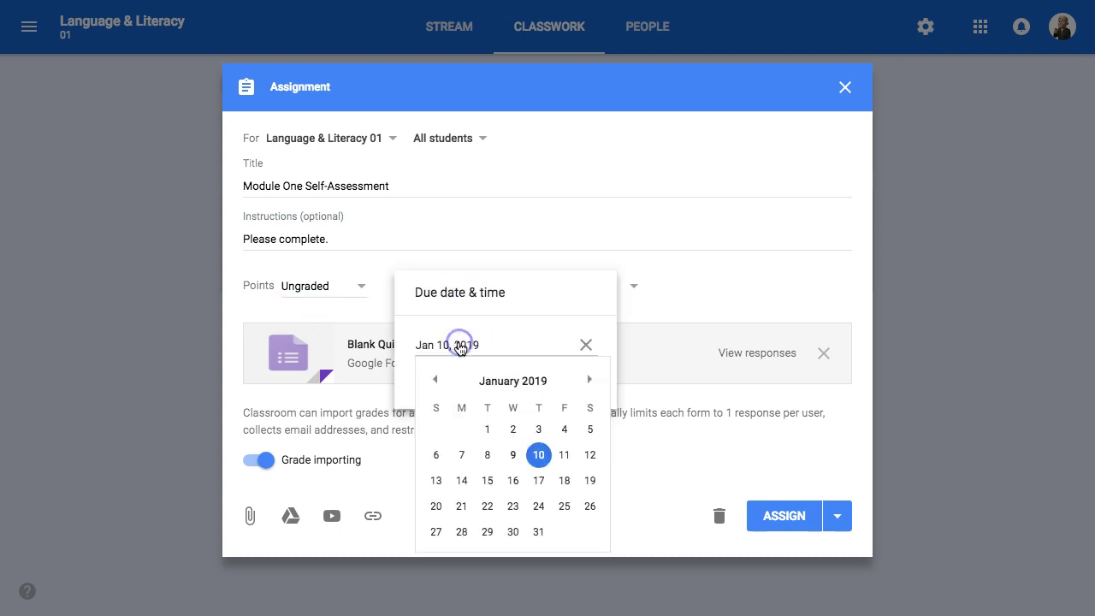
click(461, 482)
click(480, 379)
text(3:00 PM)
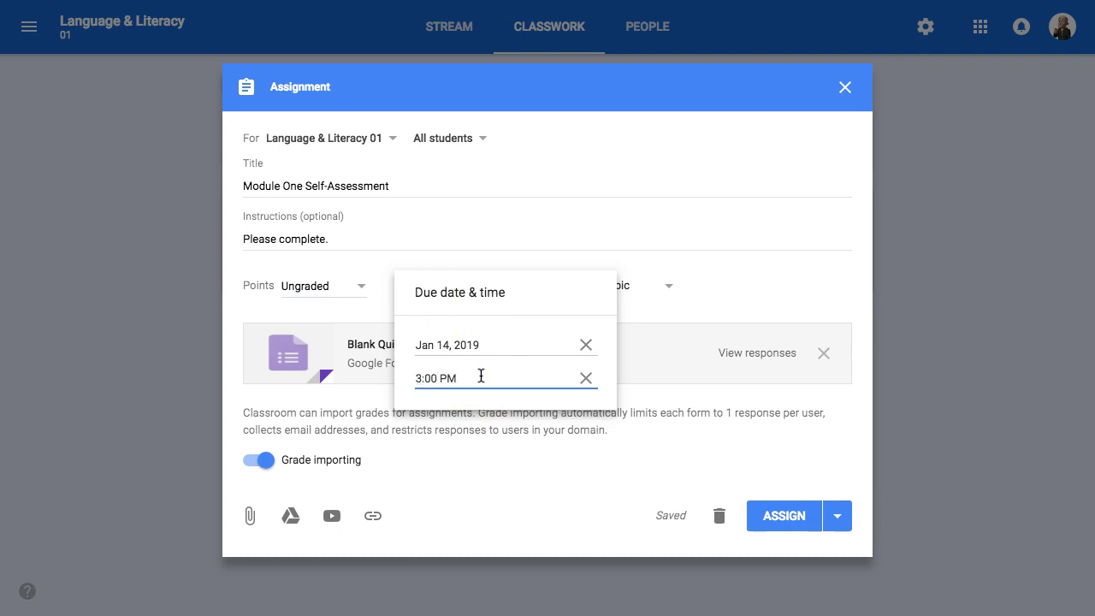
click(646, 366)
click(619, 286)
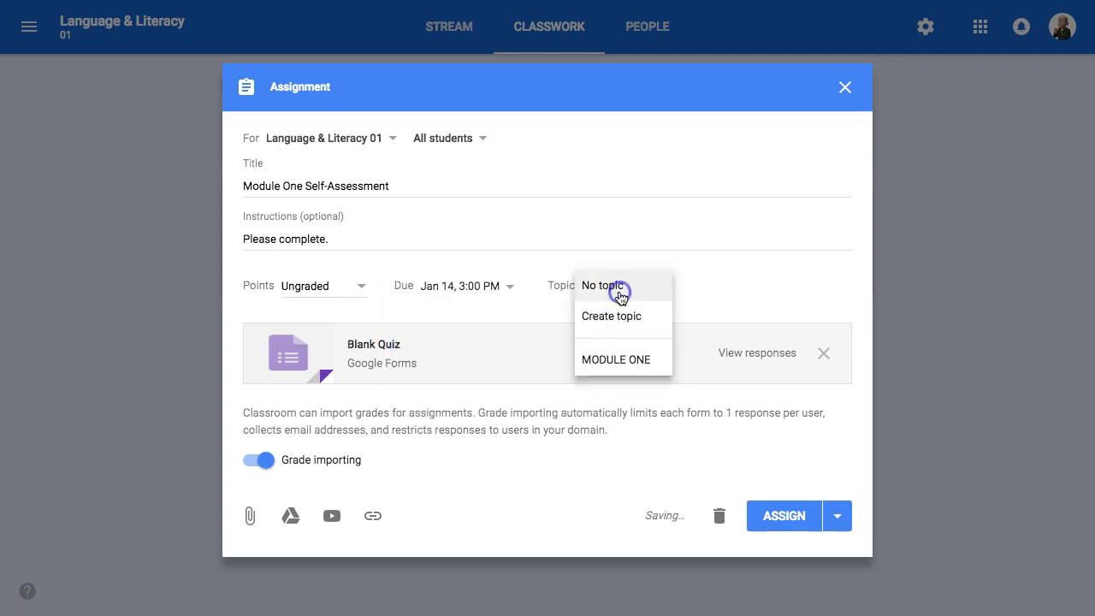
click(616, 360)
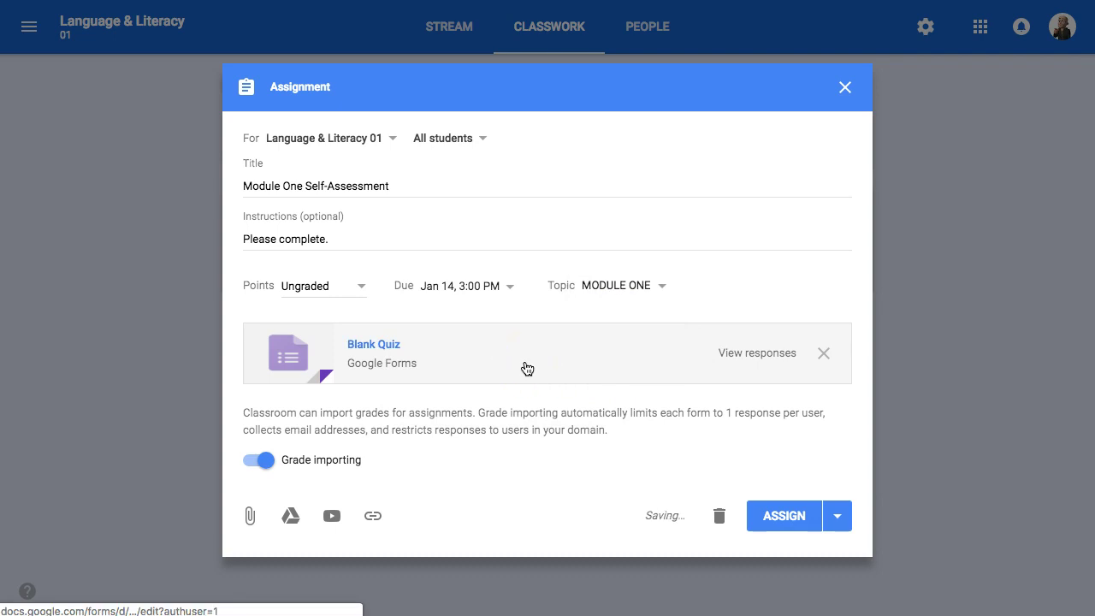
Step: Look at the attached Blank Quiz form and assign the self-assessment to the class
click(381, 346)
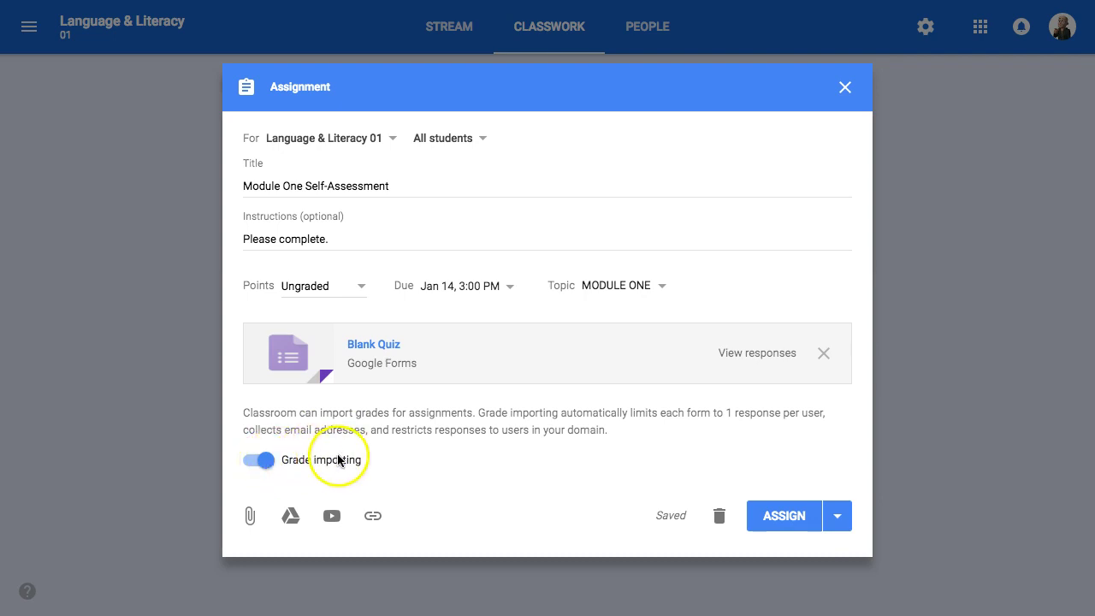
click(830, 519)
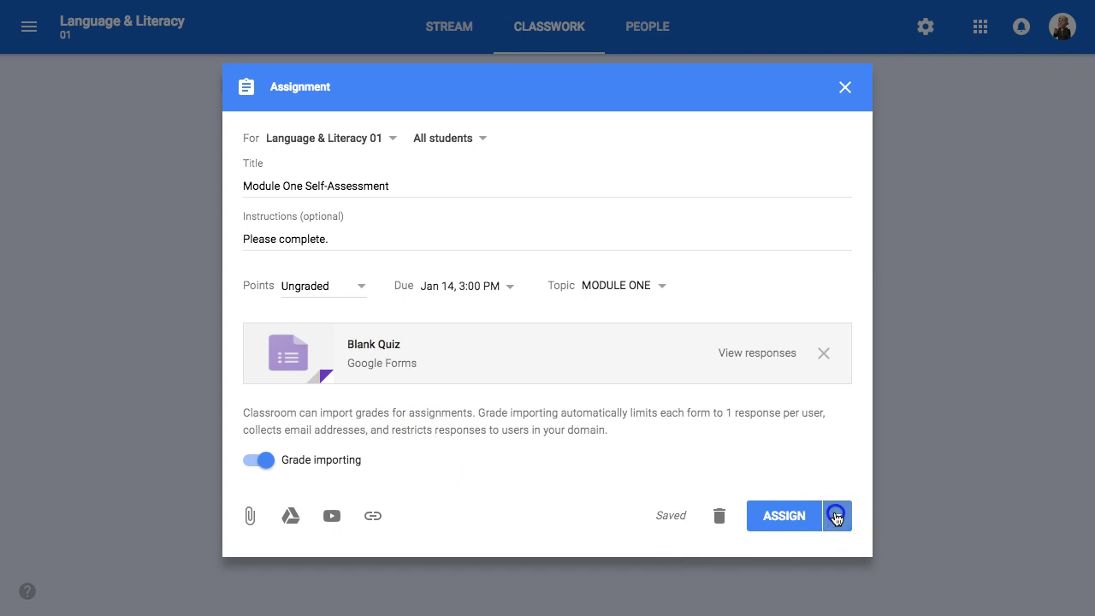
click(832, 514)
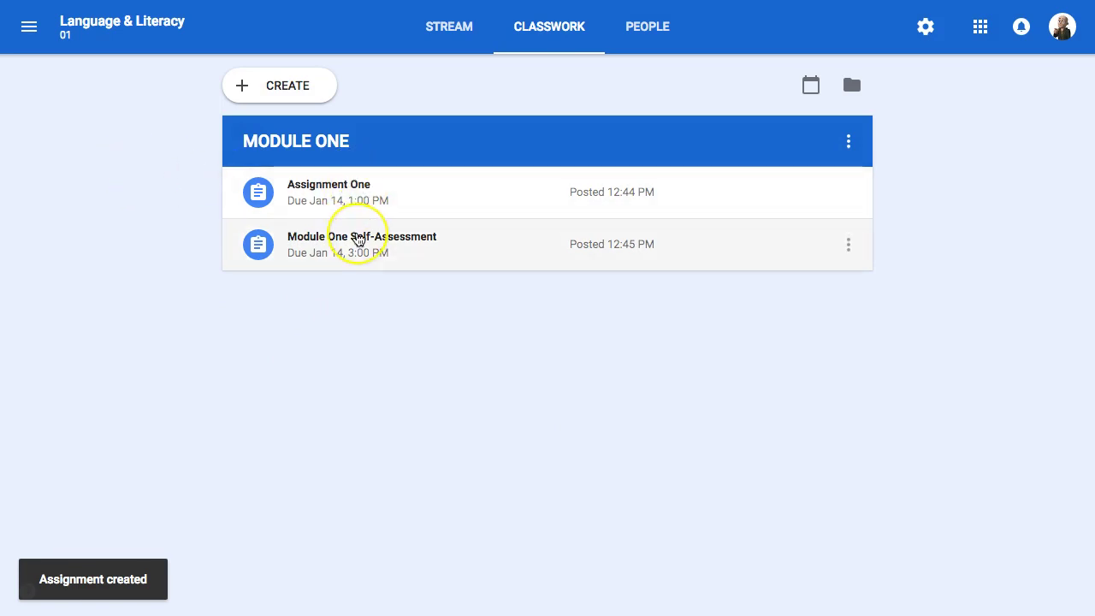
Step: Create a question for the class that reads "What do you think?"
click(275, 95)
click(268, 209)
click(245, 250)
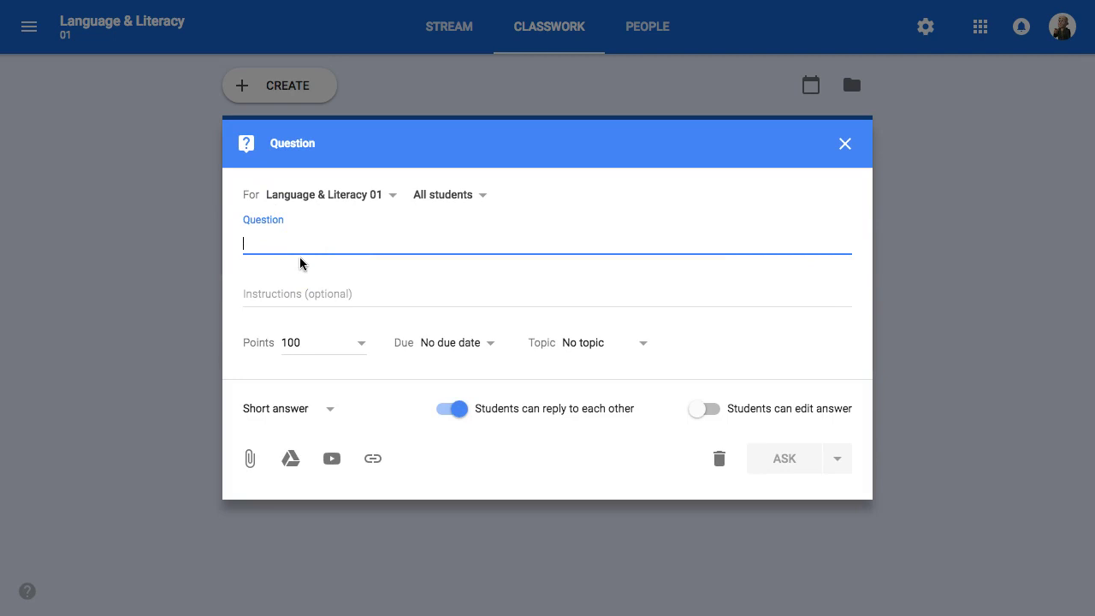
text(What do you think?)
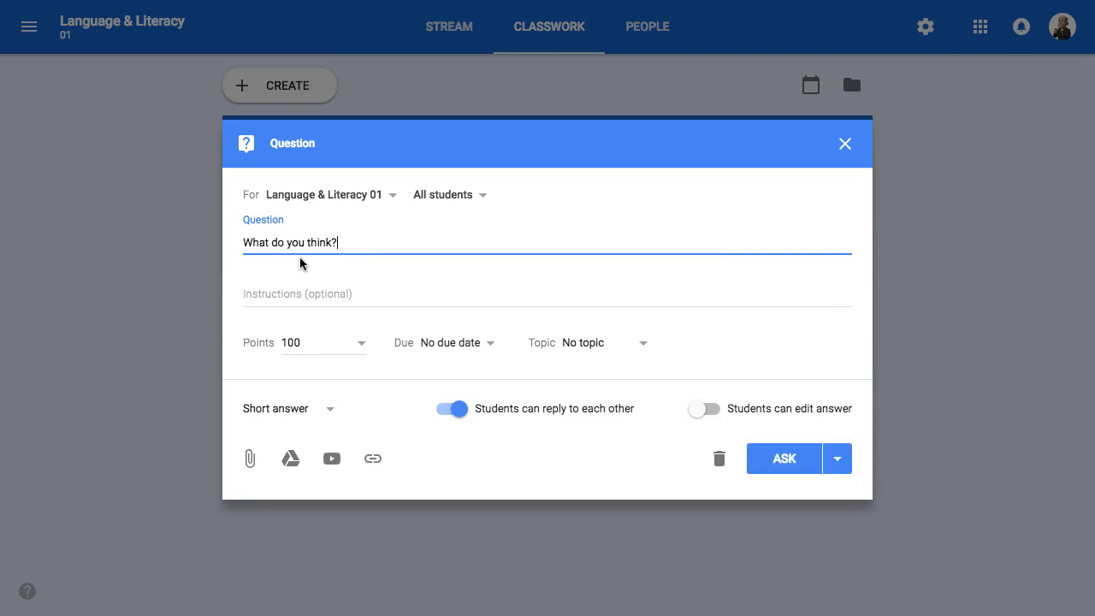
Step: Make the question ungraded without a due date and file it under the MODULE ONE topic
click(306, 333)
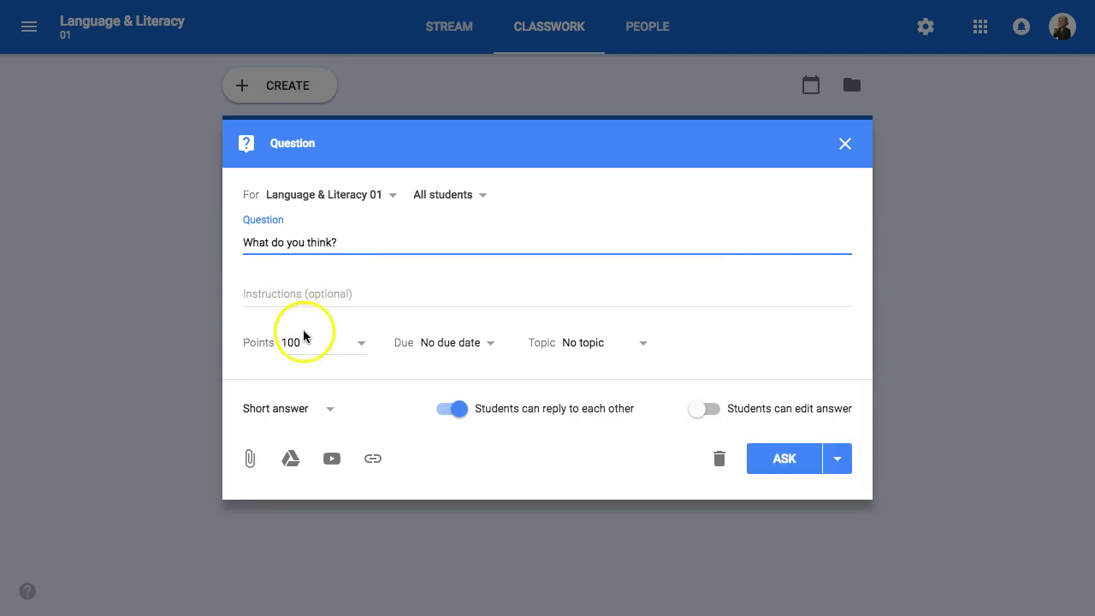
click(322, 381)
click(452, 343)
click(471, 288)
click(582, 345)
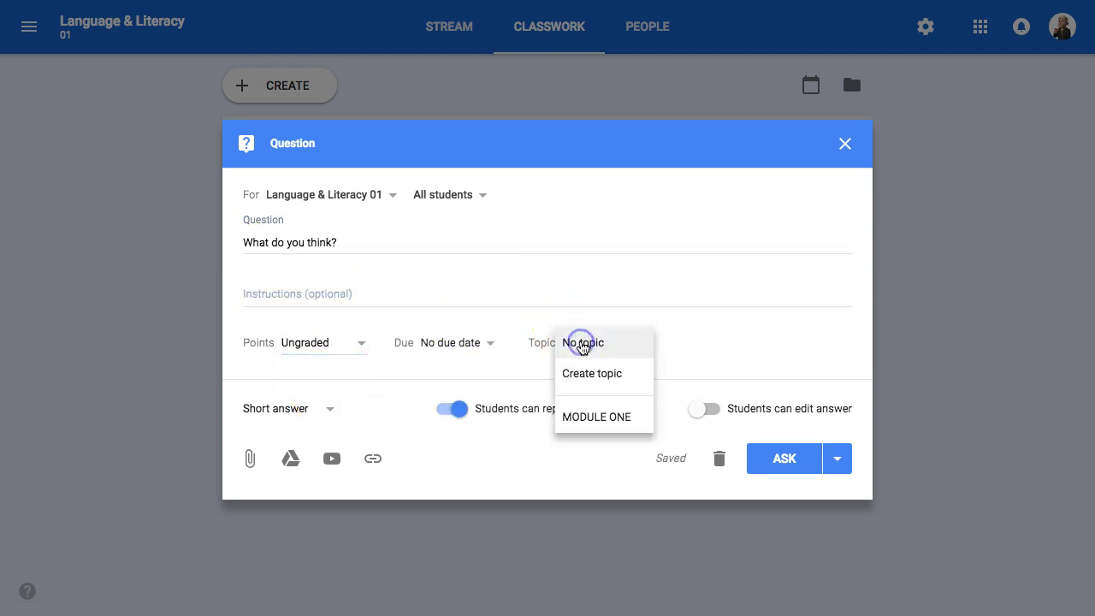
click(592, 416)
Step: Keep the short answer format, let students edit their answers, and add the instructions "Please watch the video and respond."
click(316, 411)
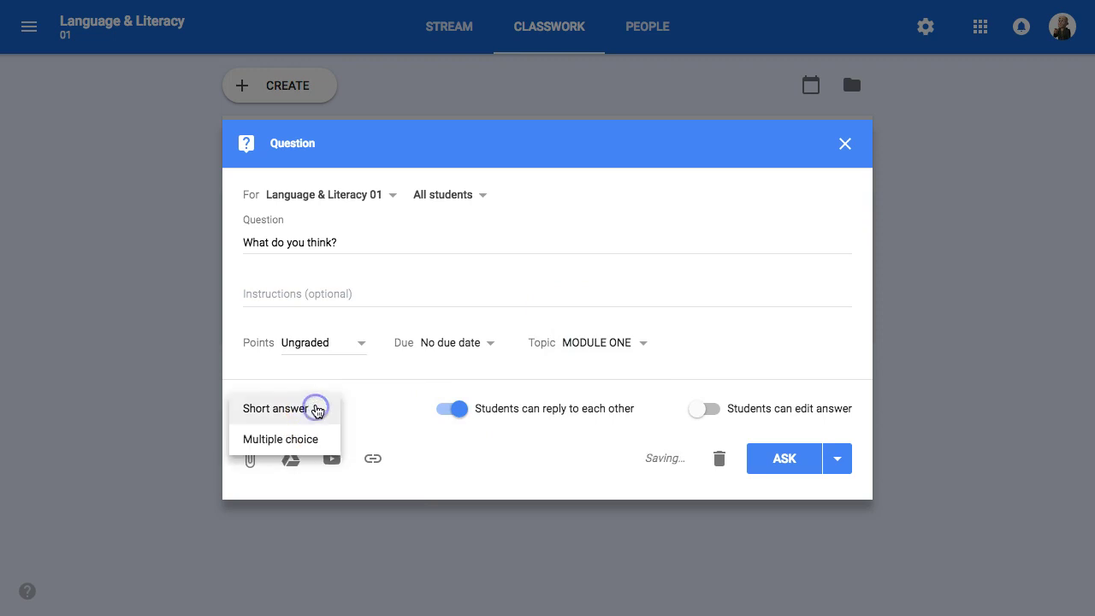
click(369, 399)
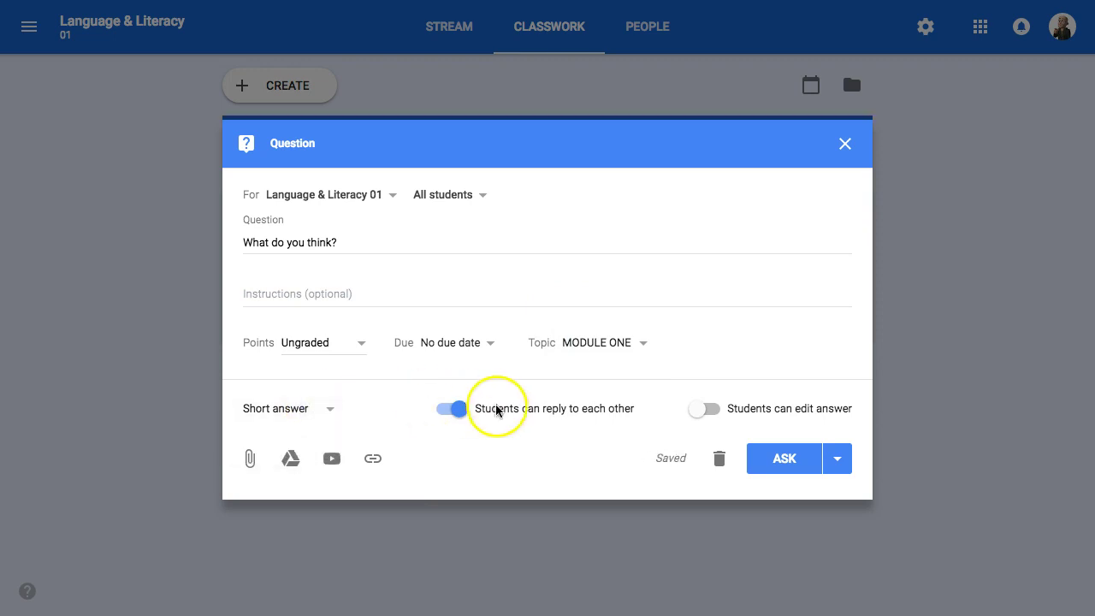
click(357, 294)
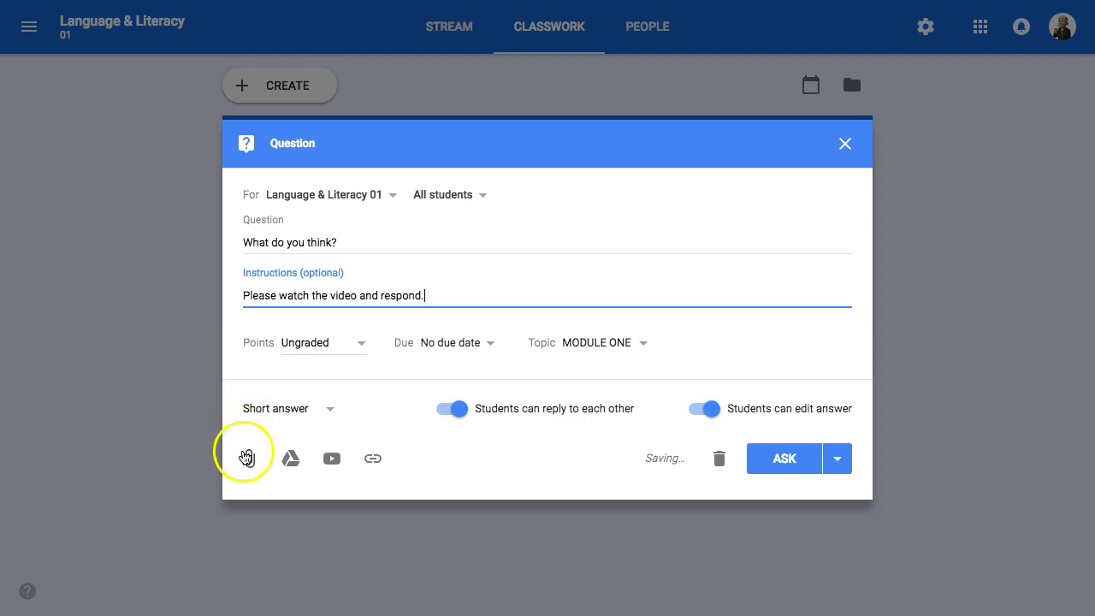
click(298, 462)
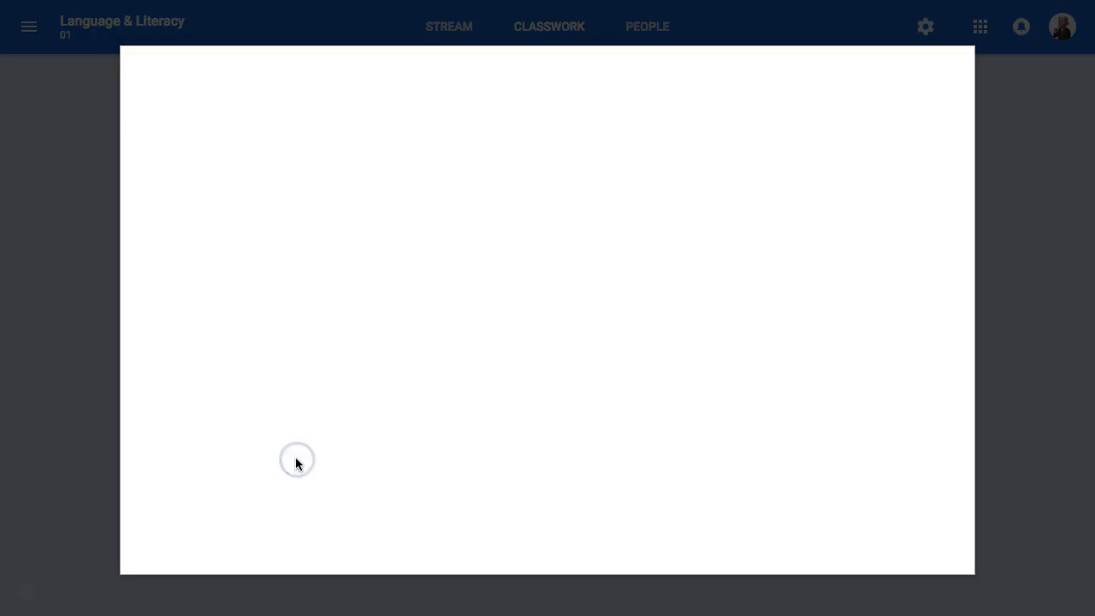
click(939, 78)
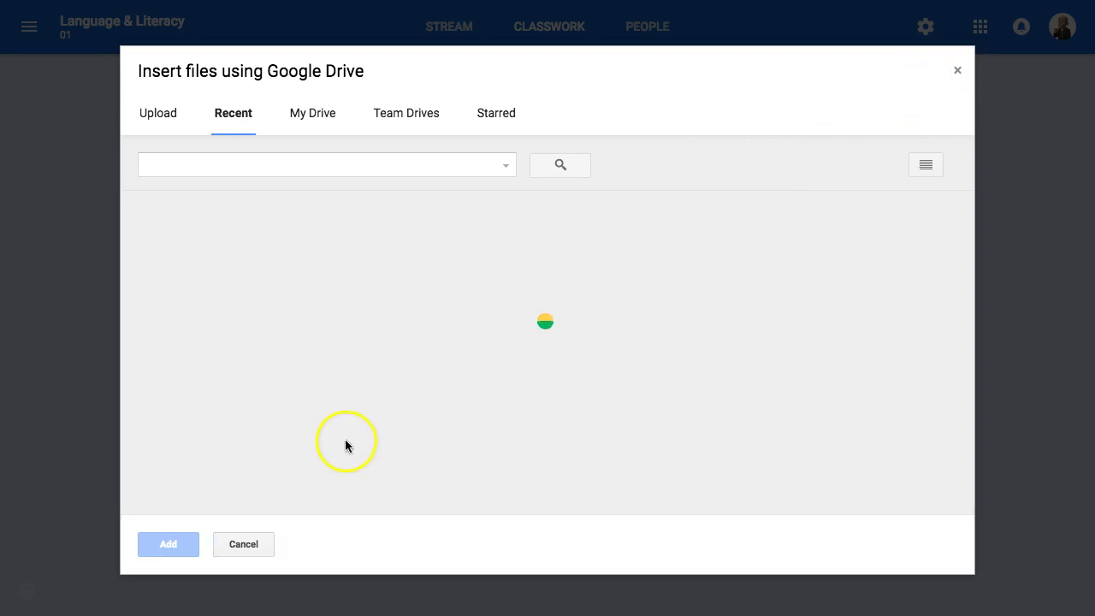
click(243, 545)
Step: Search YouTube for "students need a hero" to find a video for the question and browse the results
click(334, 459)
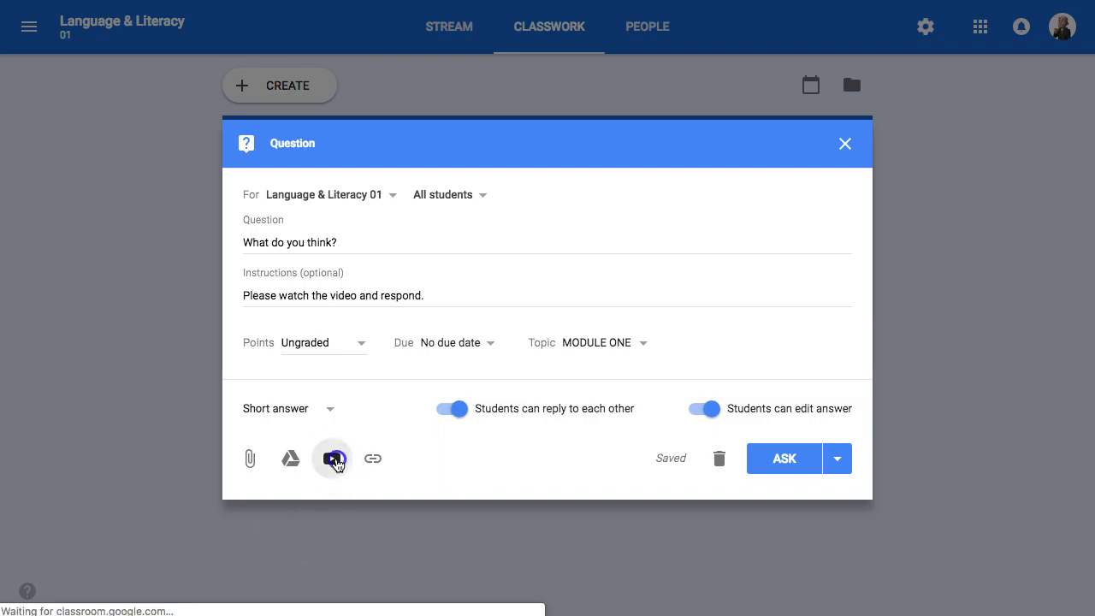
click(282, 159)
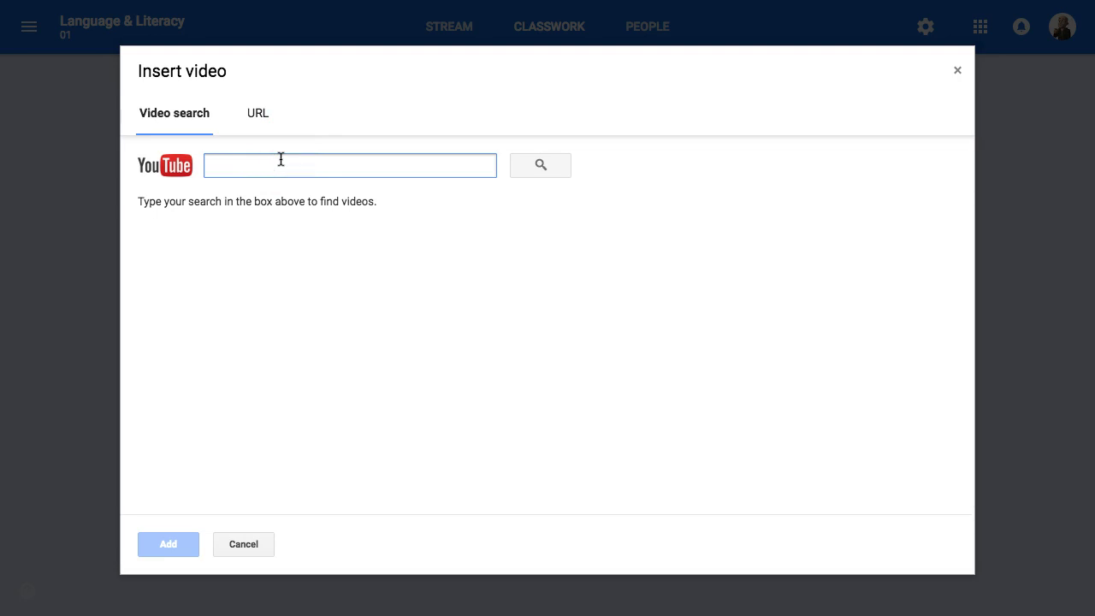
text(students)
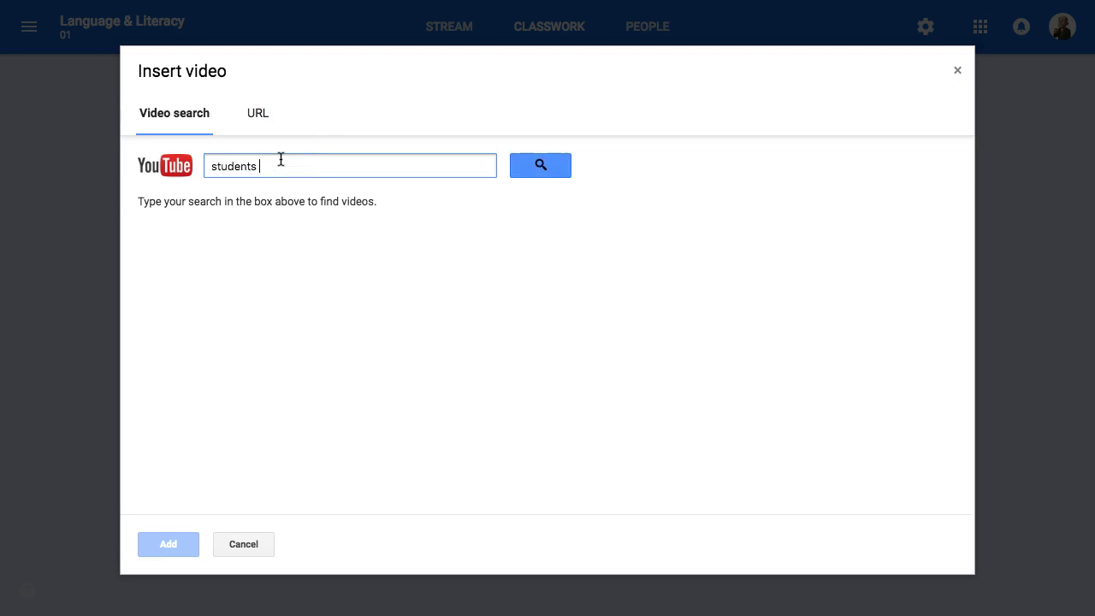
text( need a hero)
key(Return)
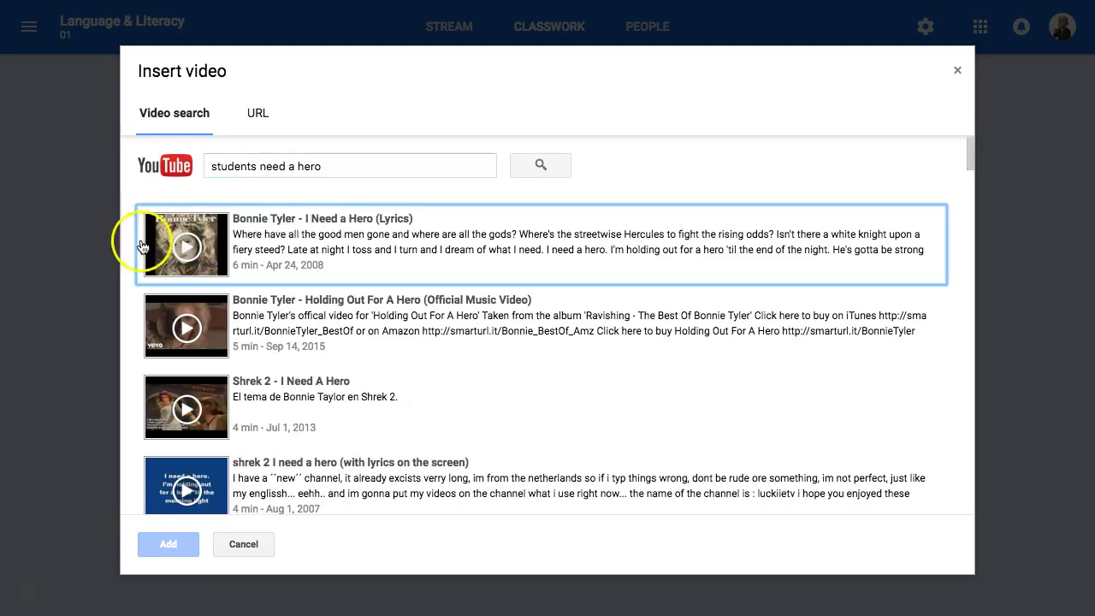
scroll(150, 295, down, 3)
scroll(153, 296, down, 1)
scroll(152, 297, up, 4)
Step: Refine the YouTube search to "teachers students need a hero"
click(210, 167)
text(teachers)
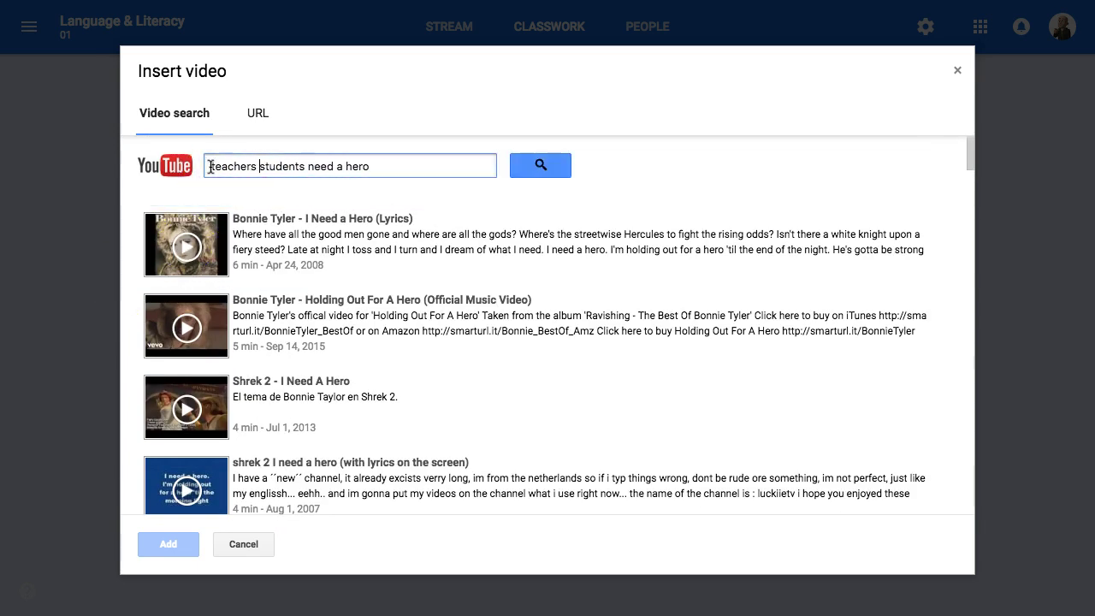
key(Return)
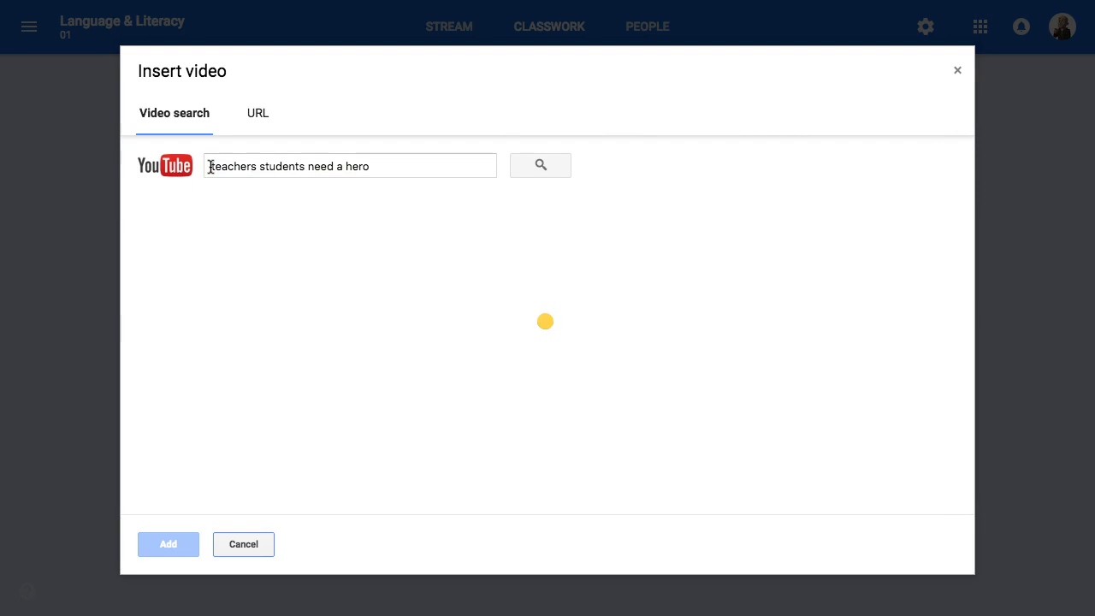
click(206, 190)
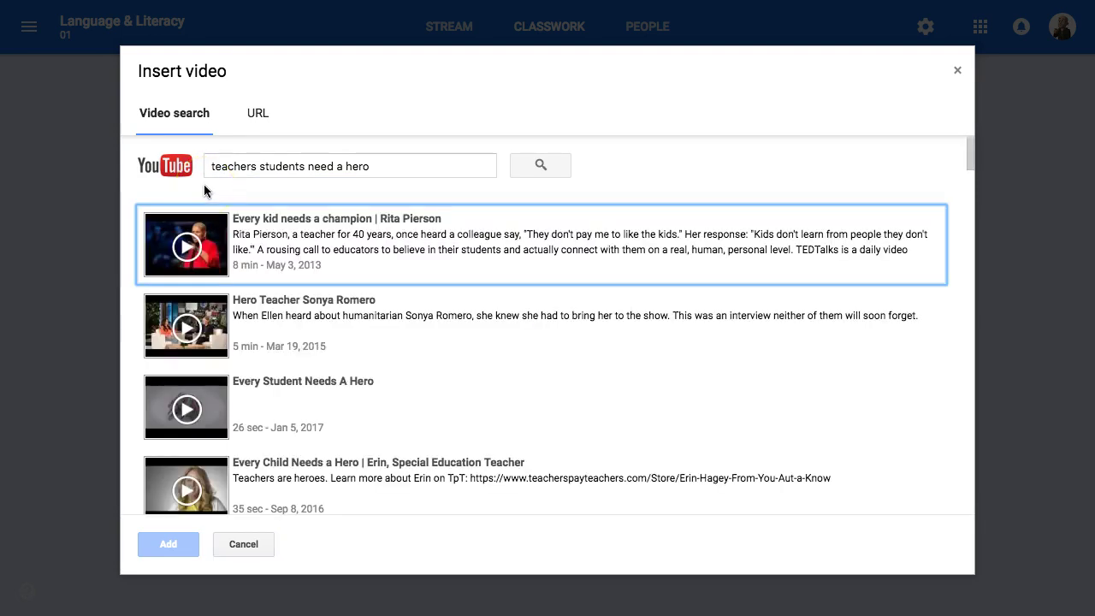
Step: Attach the video "Every kid needs a champion" to the question and post it to the class
click(266, 227)
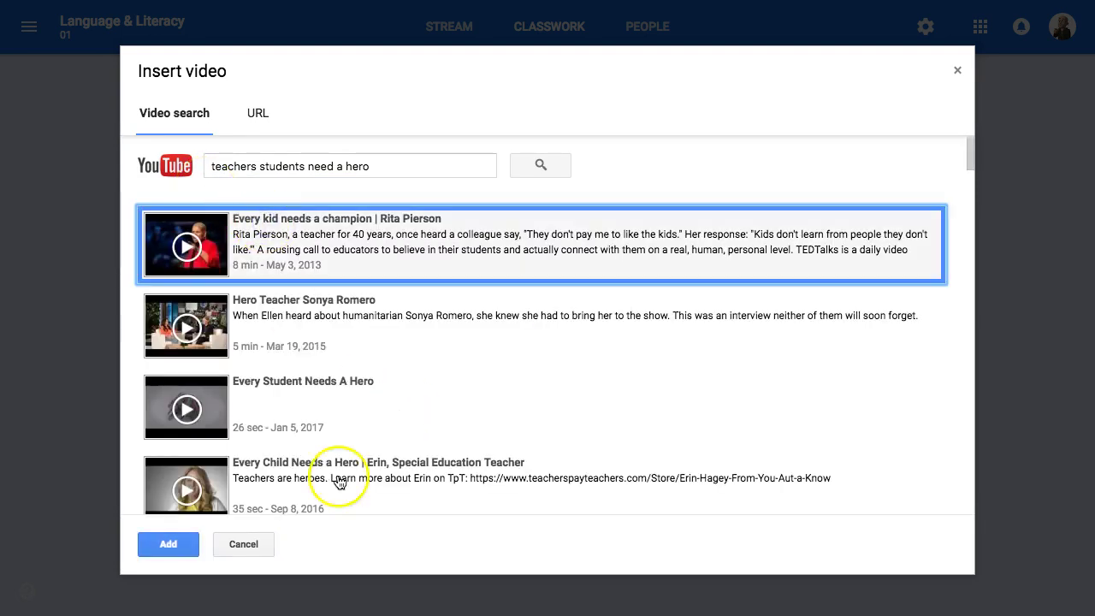
click(169, 544)
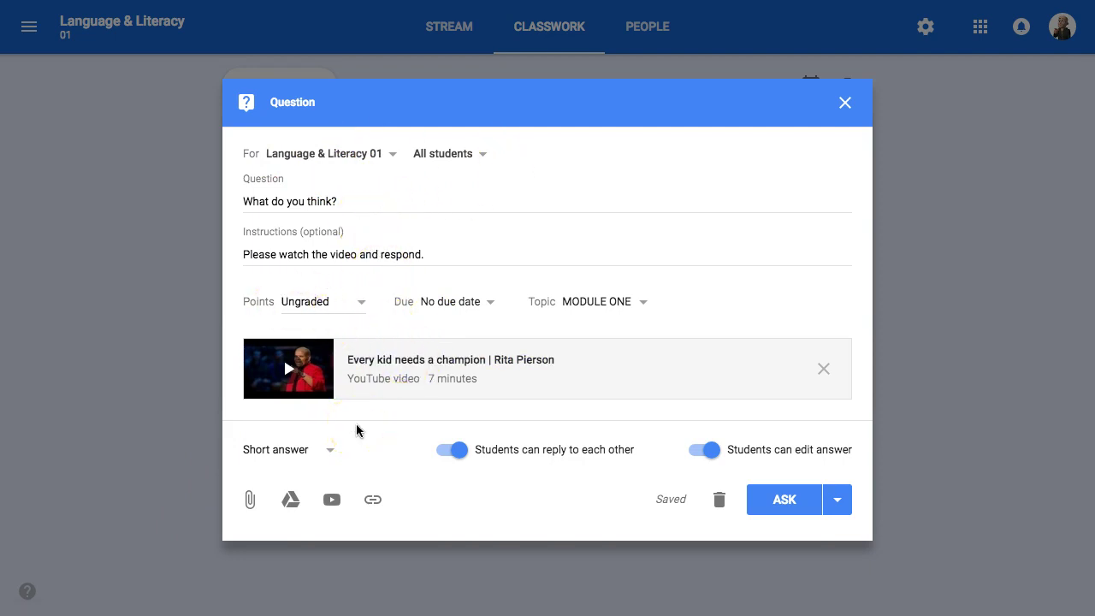
click(783, 501)
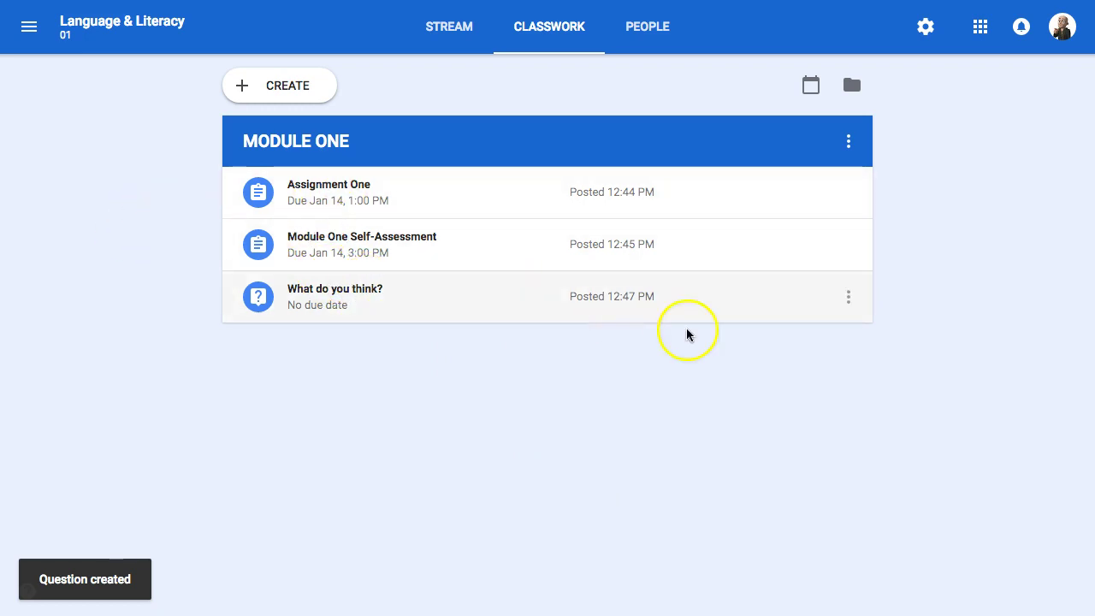
Step: Move the "What do you think?" question up to the first place in the Module One topic
click(848, 297)
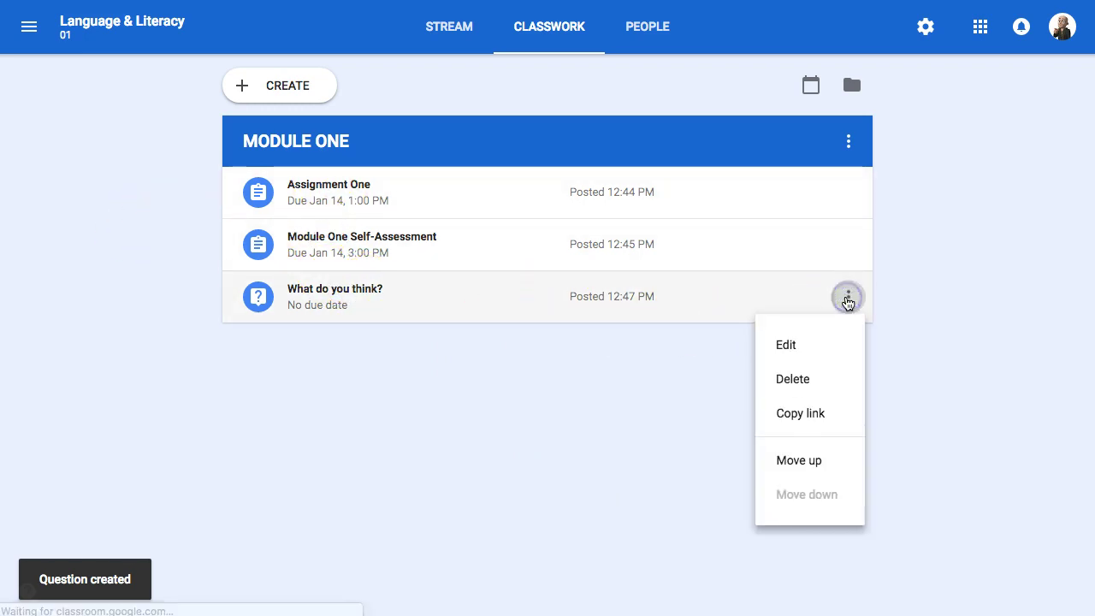
click(799, 461)
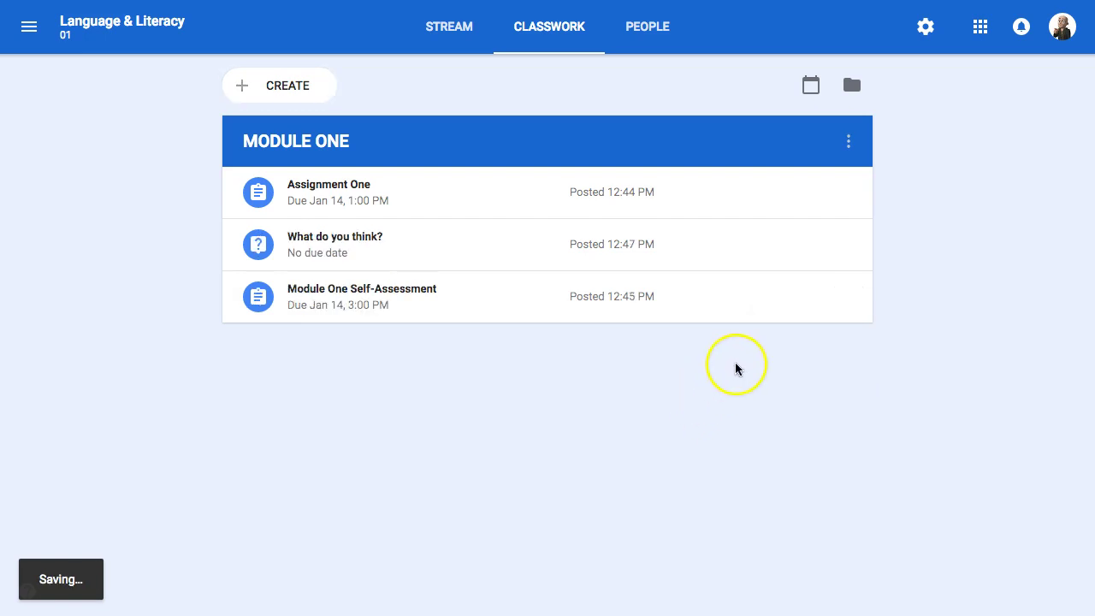
click(848, 244)
click(805, 408)
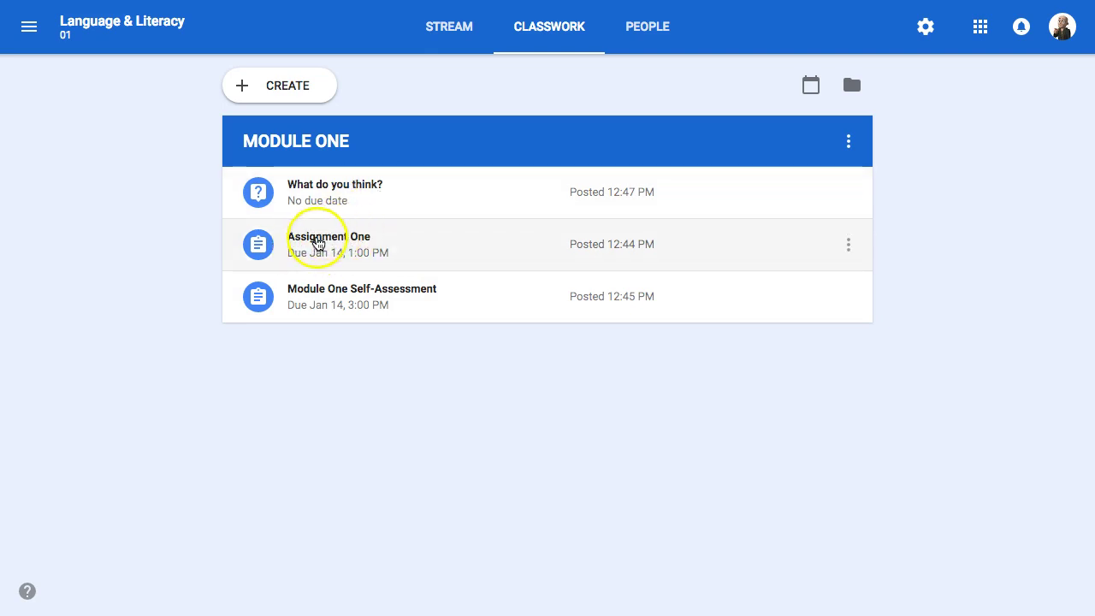
click(342, 298)
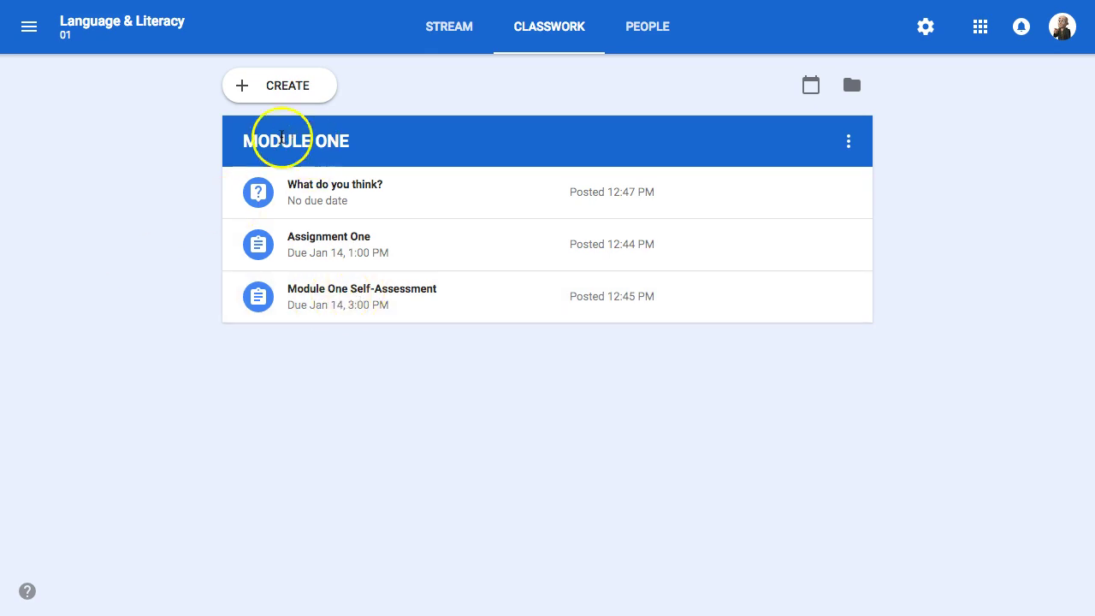
click(272, 92)
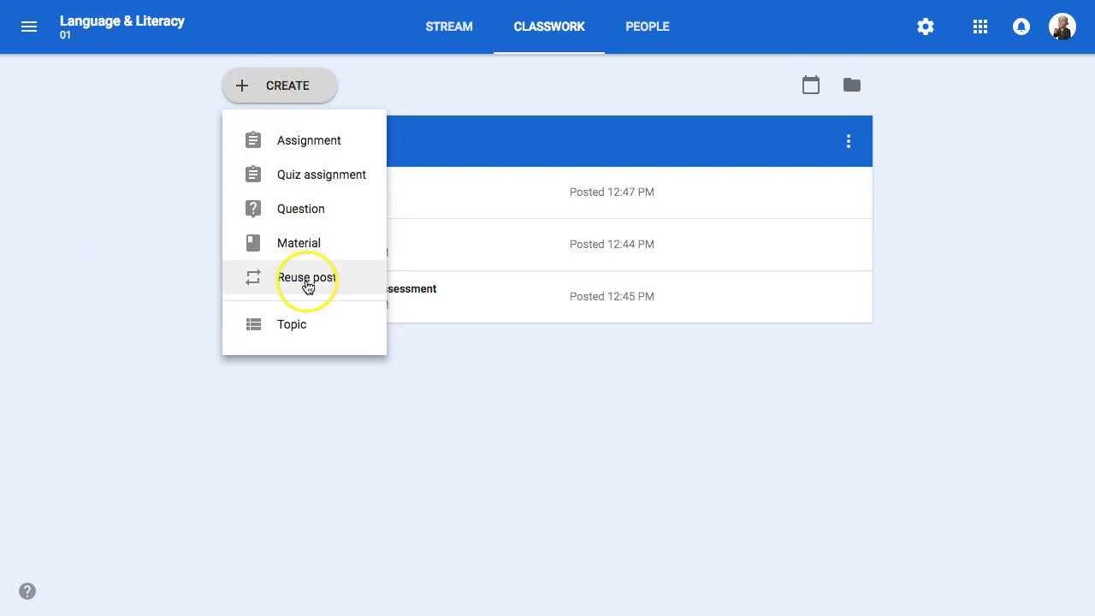
click(302, 214)
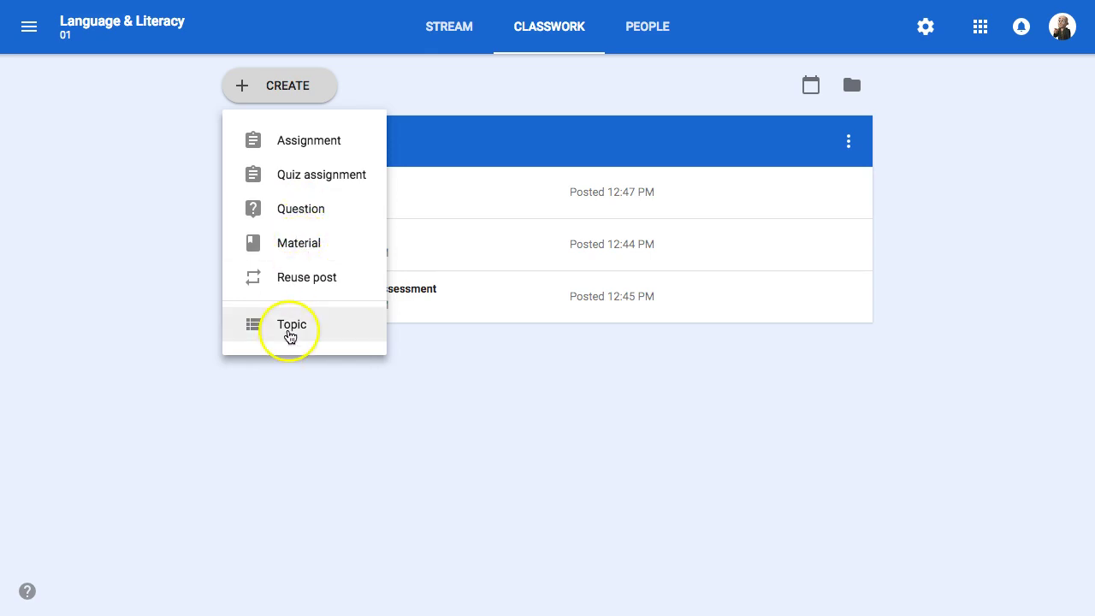
click(149, 270)
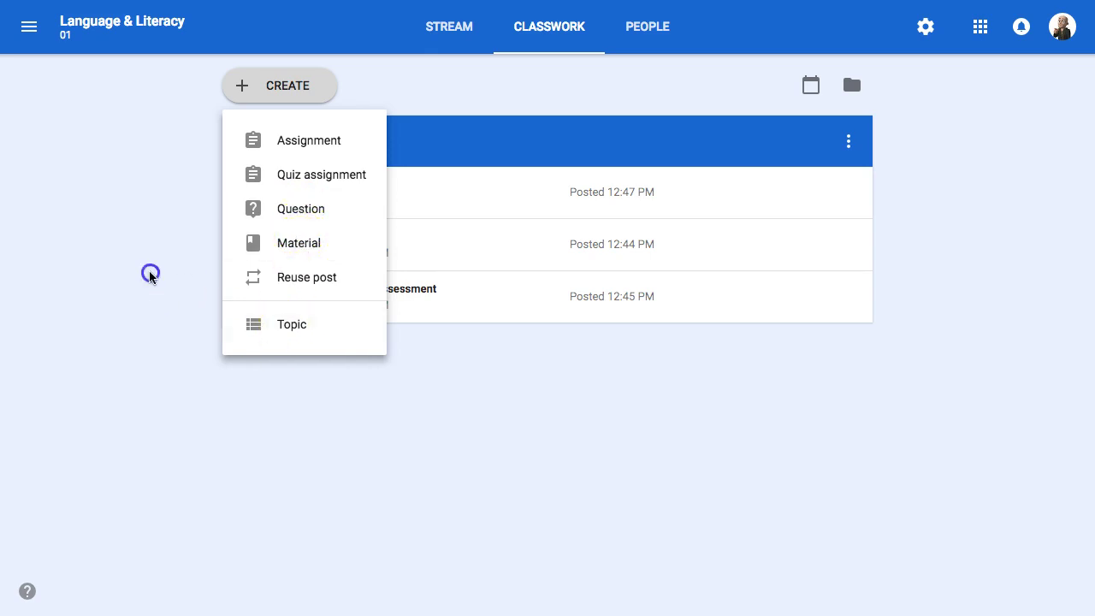
Step: Add a new classwork topic named "MODULE TWO"
click(274, 85)
click(283, 325)
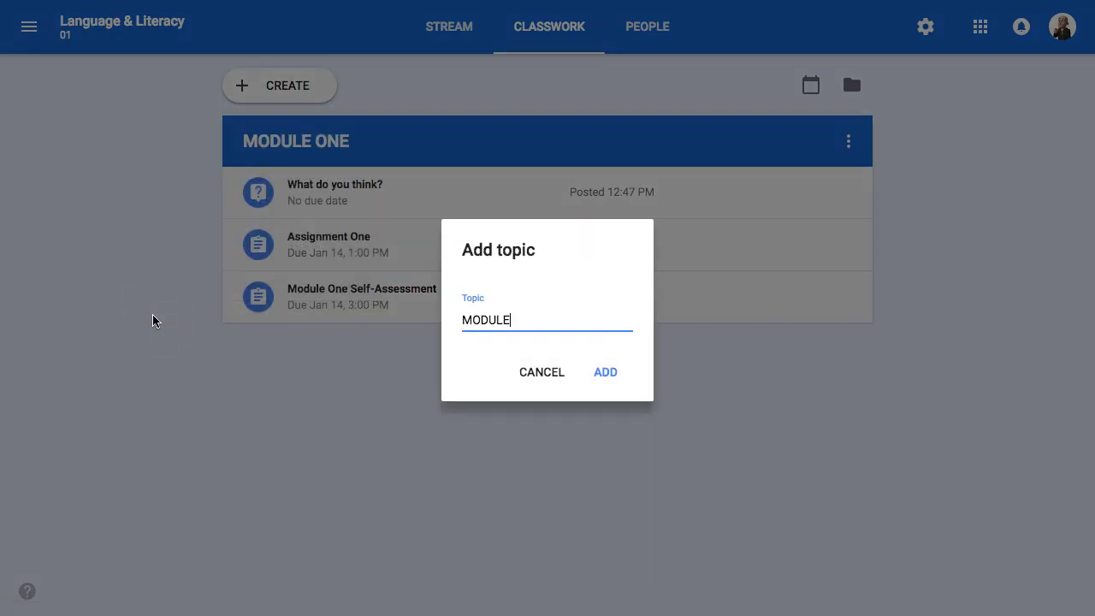
text(MODULE TWO)
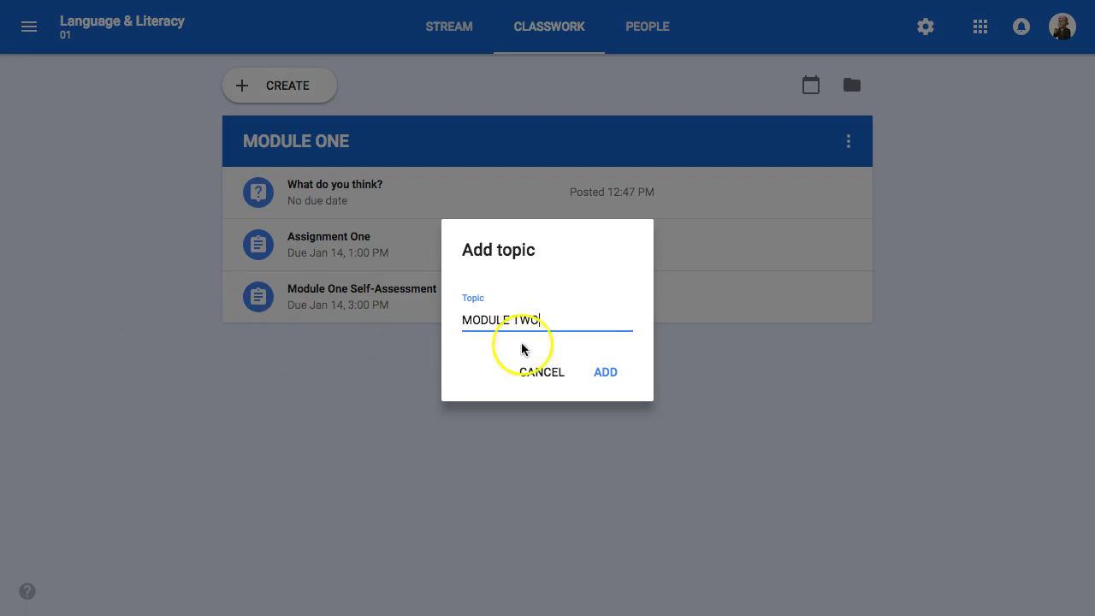
click(597, 372)
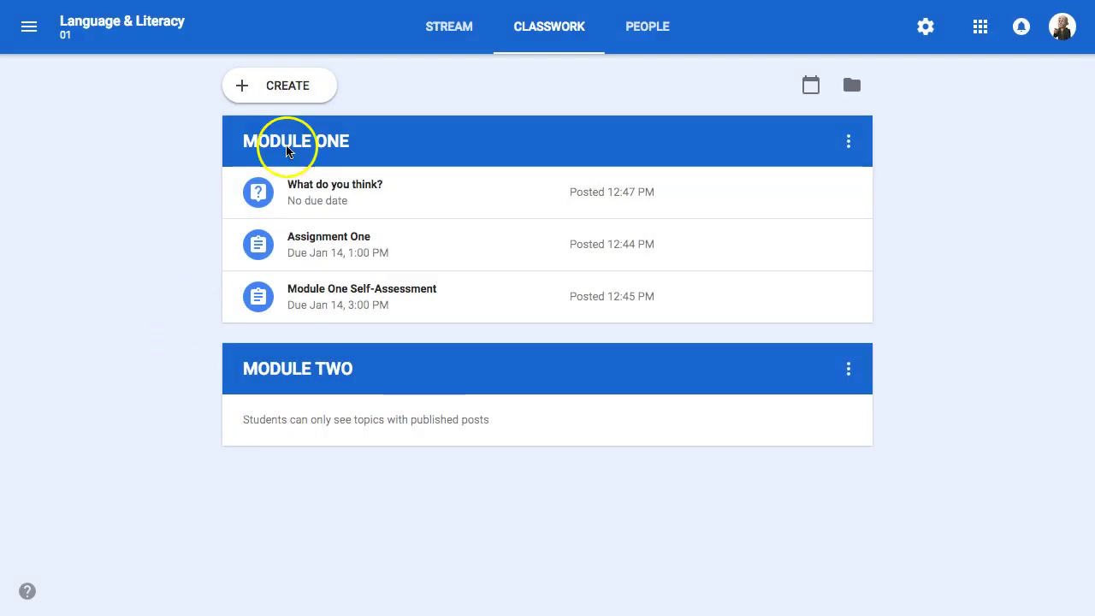
Step: Add a new classwork topic named "MODULE THREE"
click(291, 87)
click(293, 322)
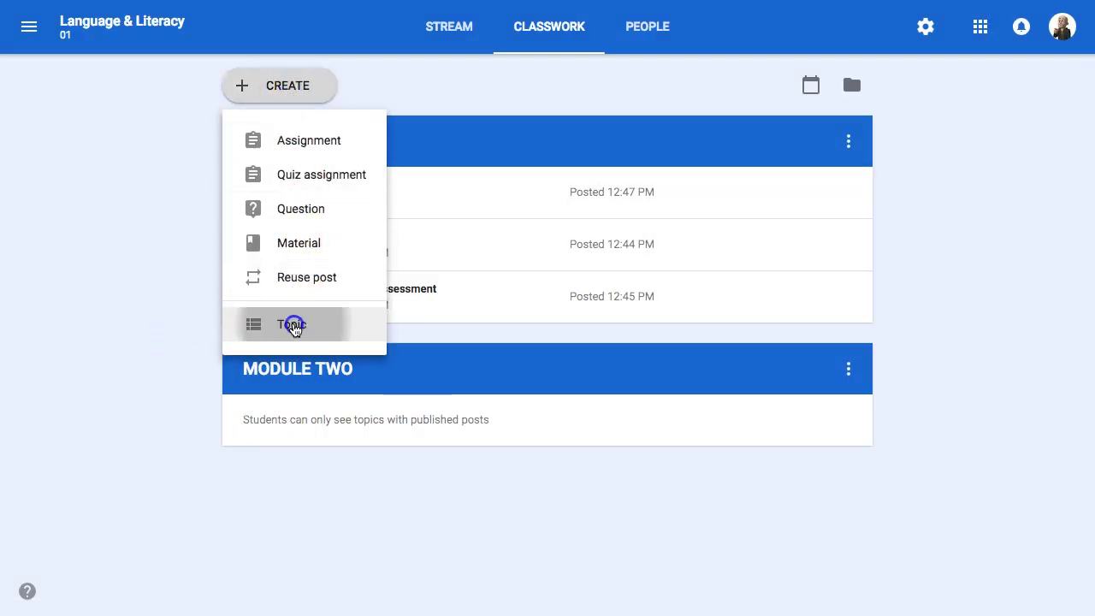
text(MODULE THREE)
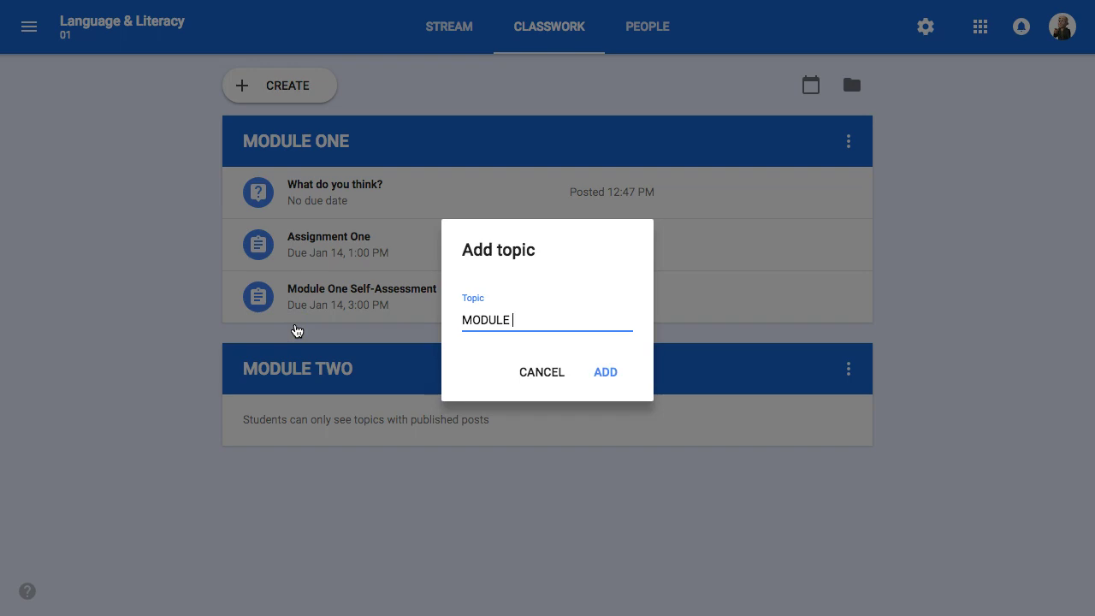
click(601, 375)
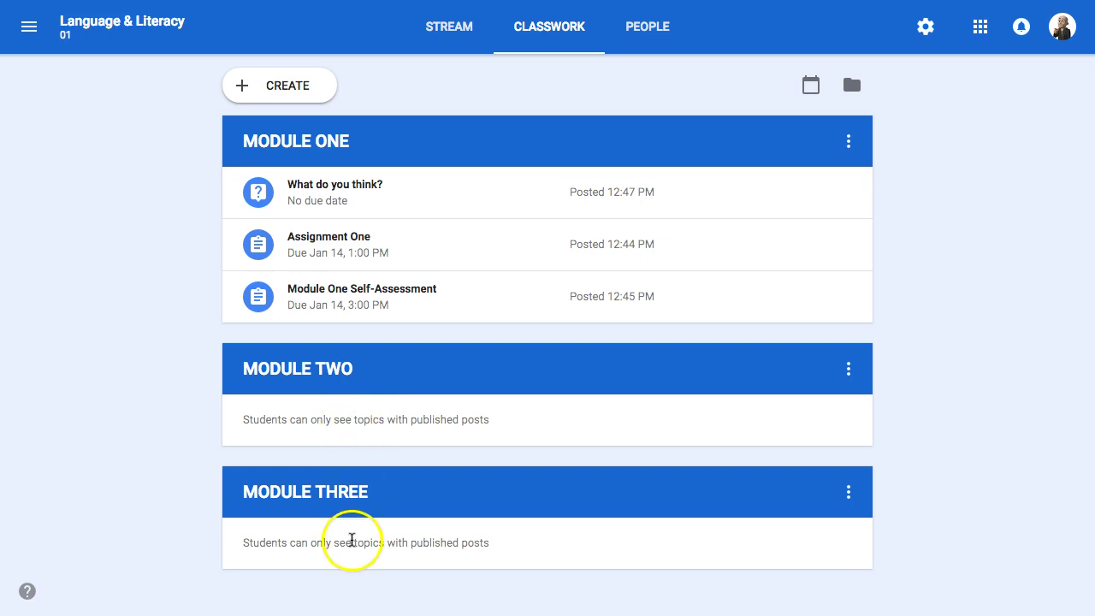
Step: Add a new classwork topic named "MODULE FOUR"
click(272, 85)
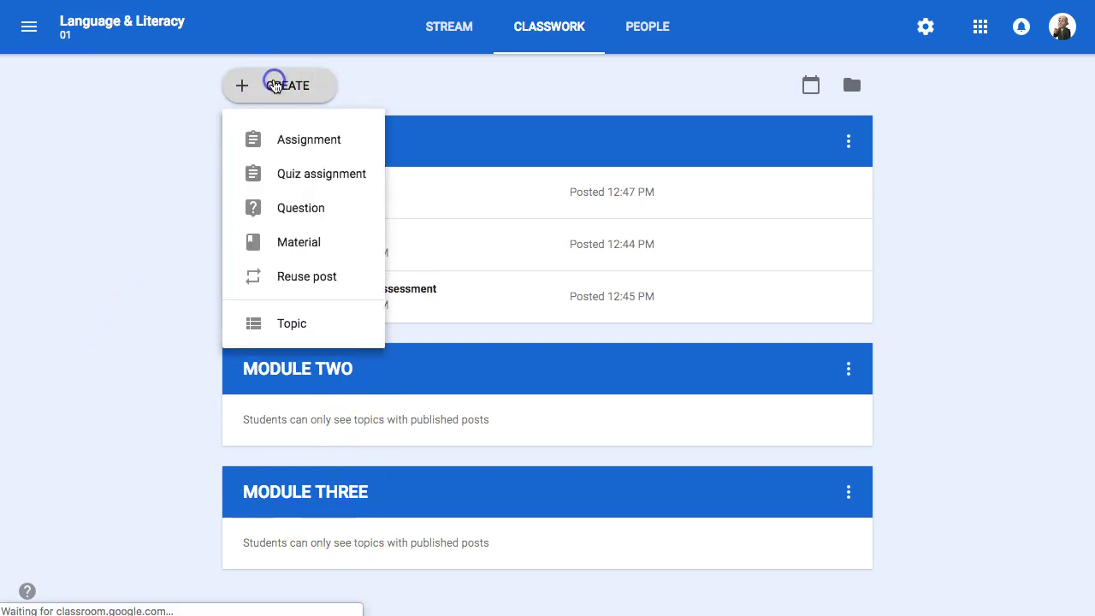
click(291, 324)
text(MODULE)
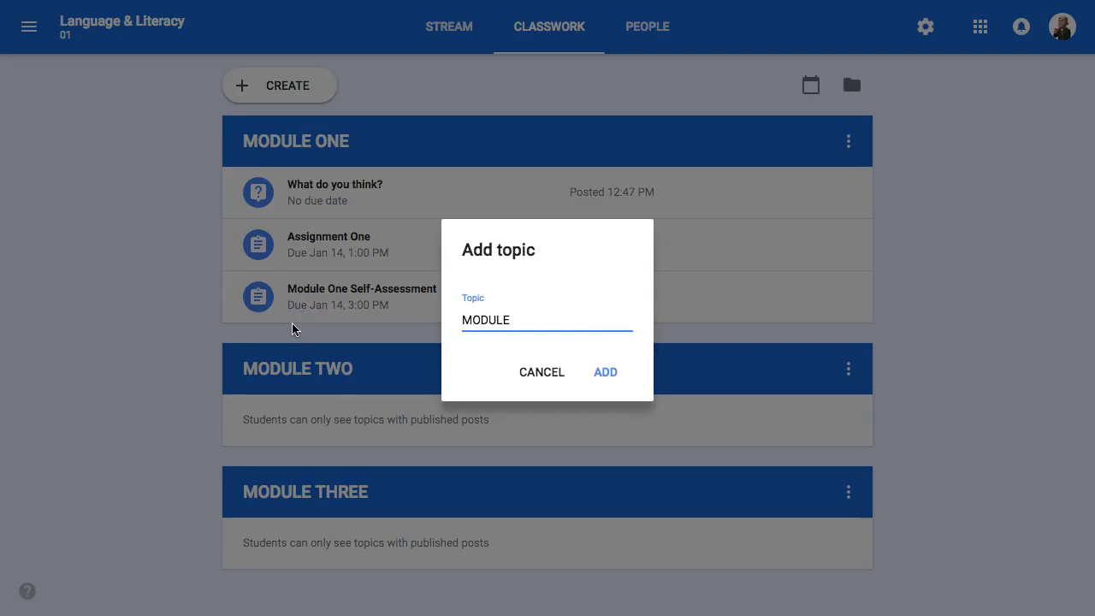
click(605, 370)
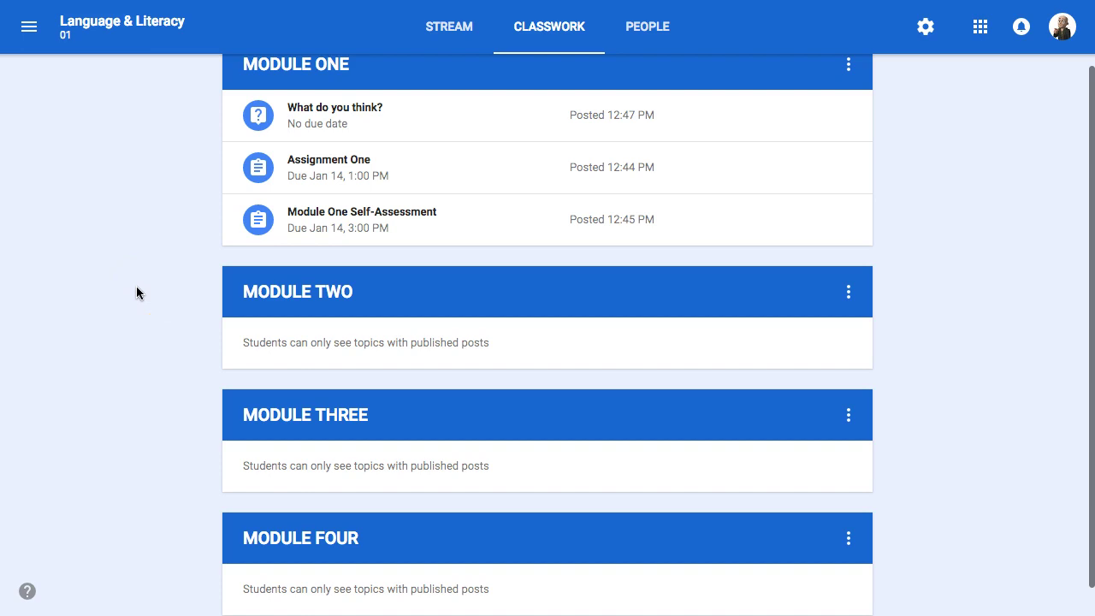
scroll(137, 294, up, 2)
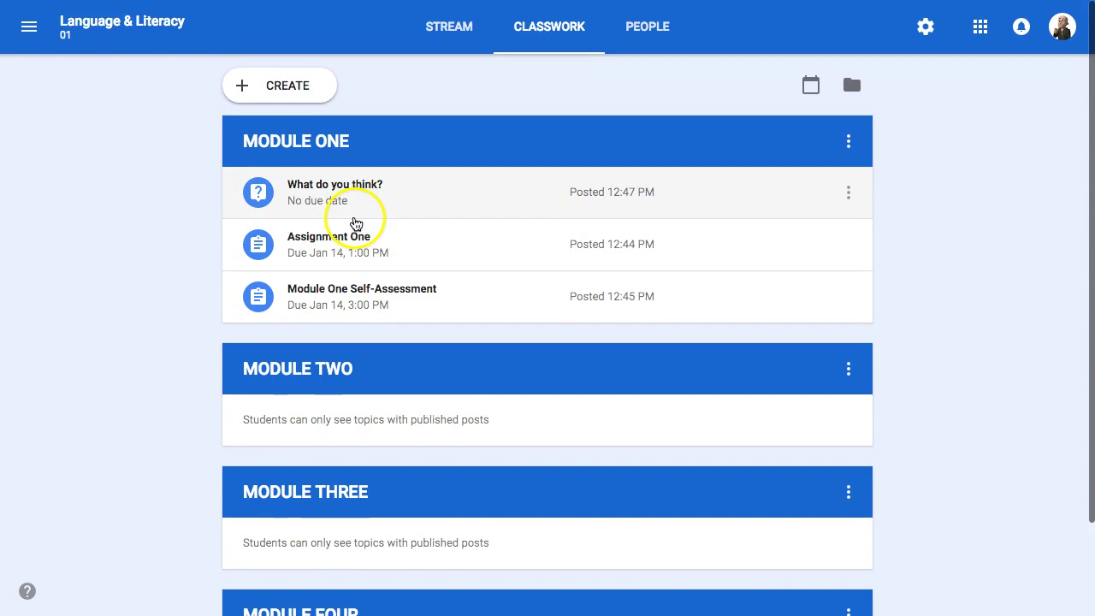
scroll(357, 417, down, 1)
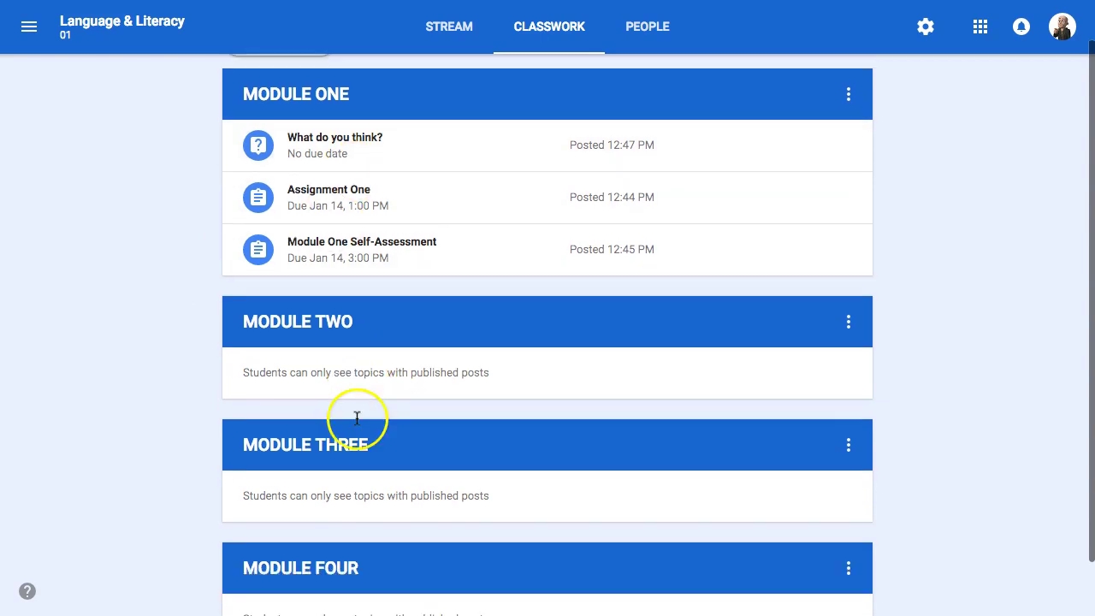
scroll(358, 420, up, 2)
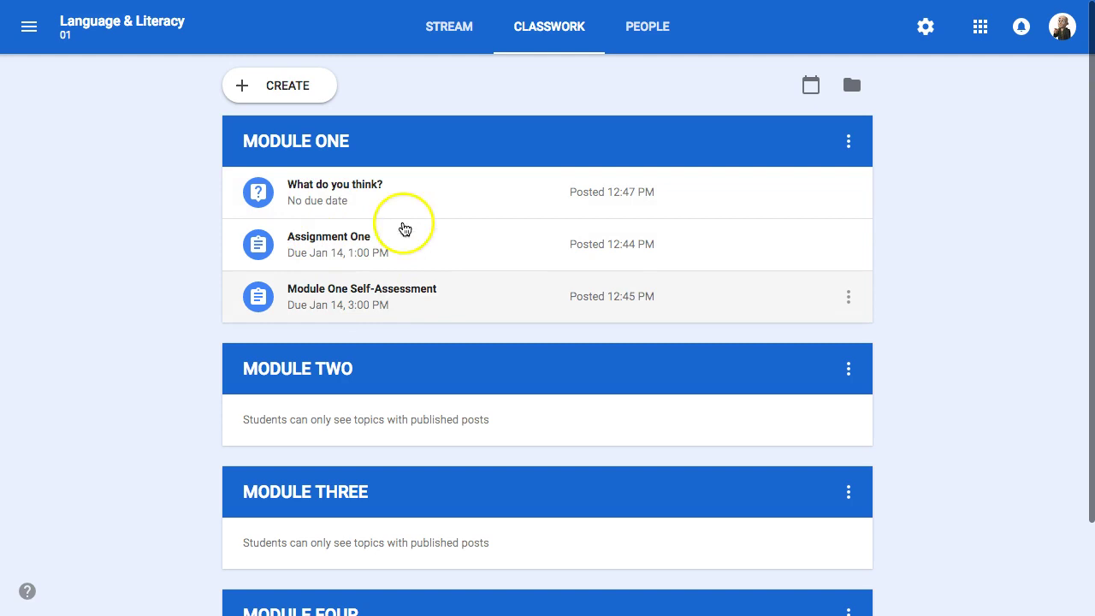
click(119, 279)
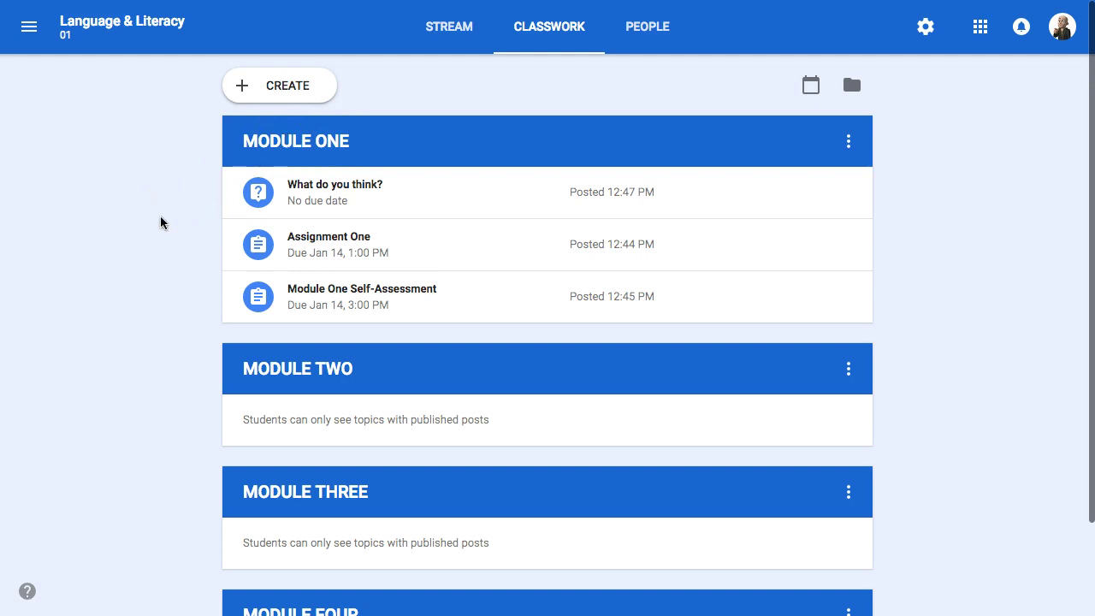
Step: Add a new classwork topic named "WEEK ONE"
click(274, 84)
click(270, 325)
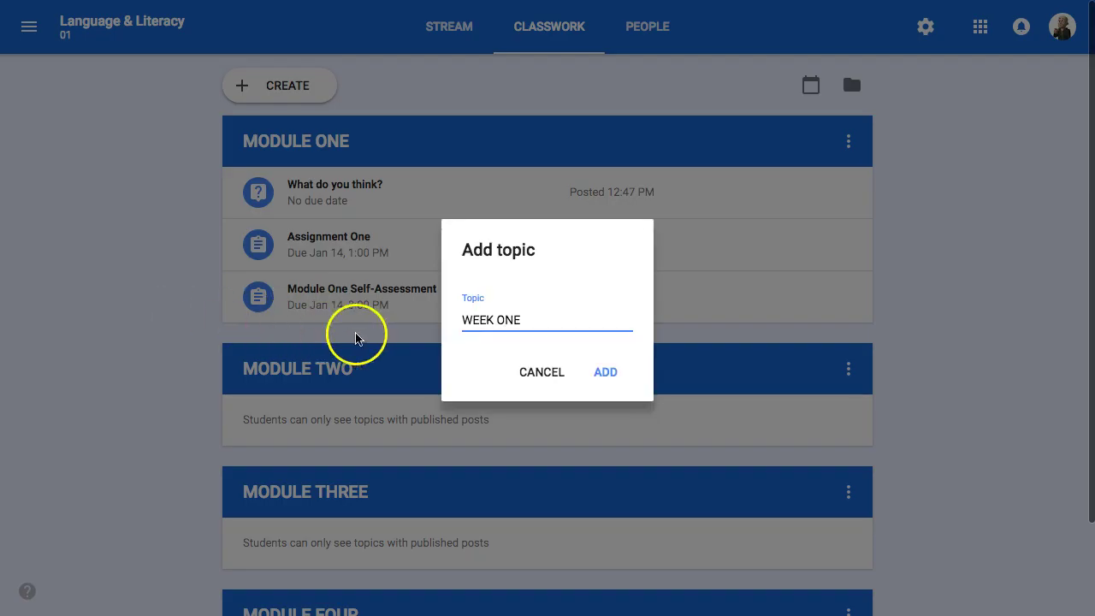
click(608, 377)
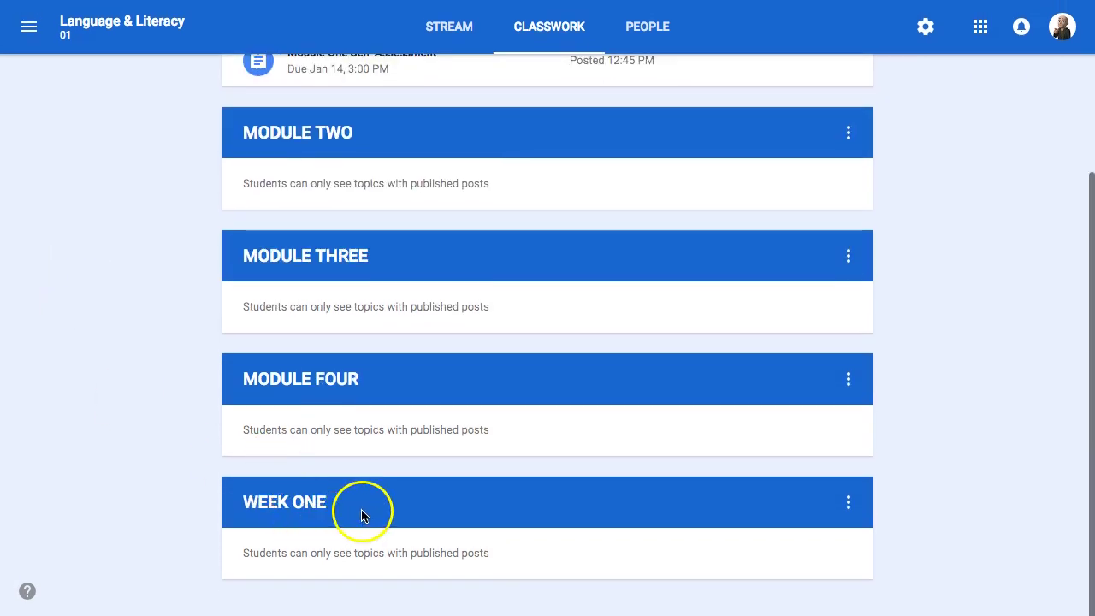
Step: Delete the "WEEK ONE" topic from the classwork
click(849, 506)
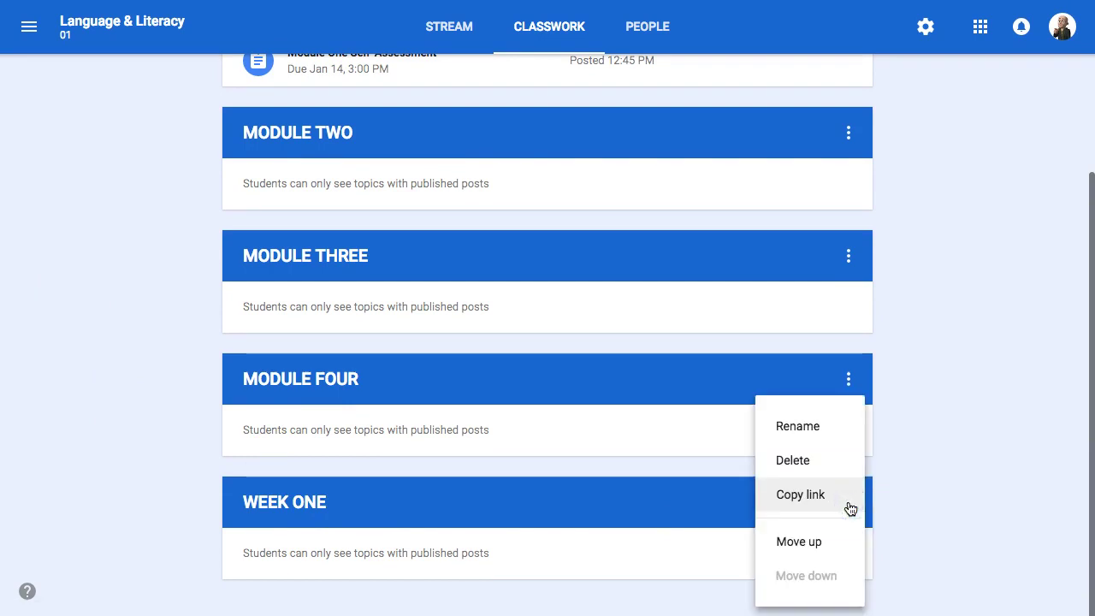
click(807, 463)
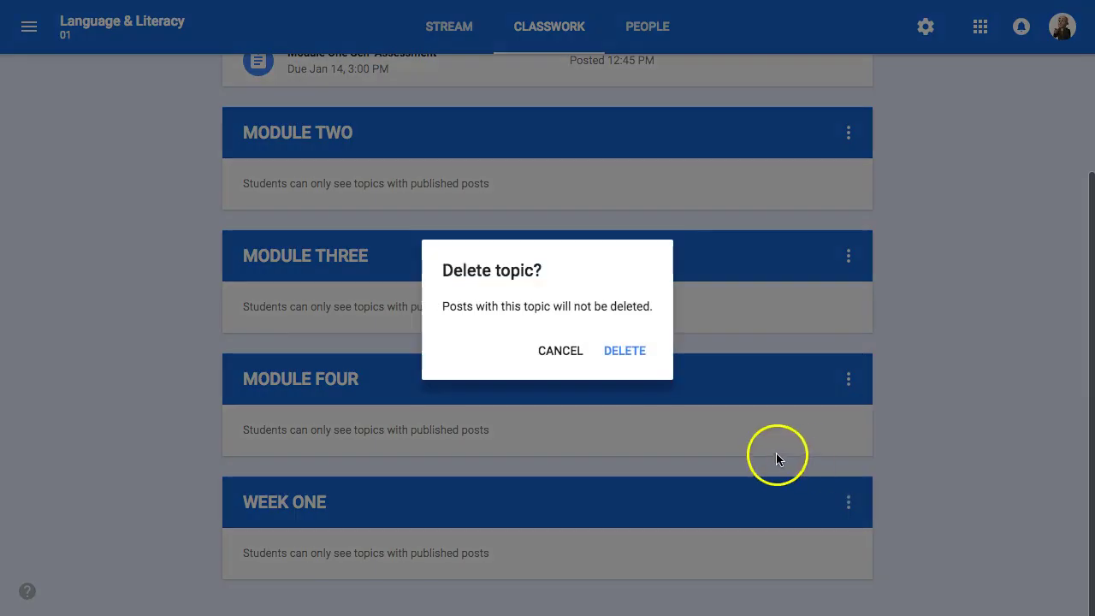
click(635, 352)
scroll(171, 342, up, 2)
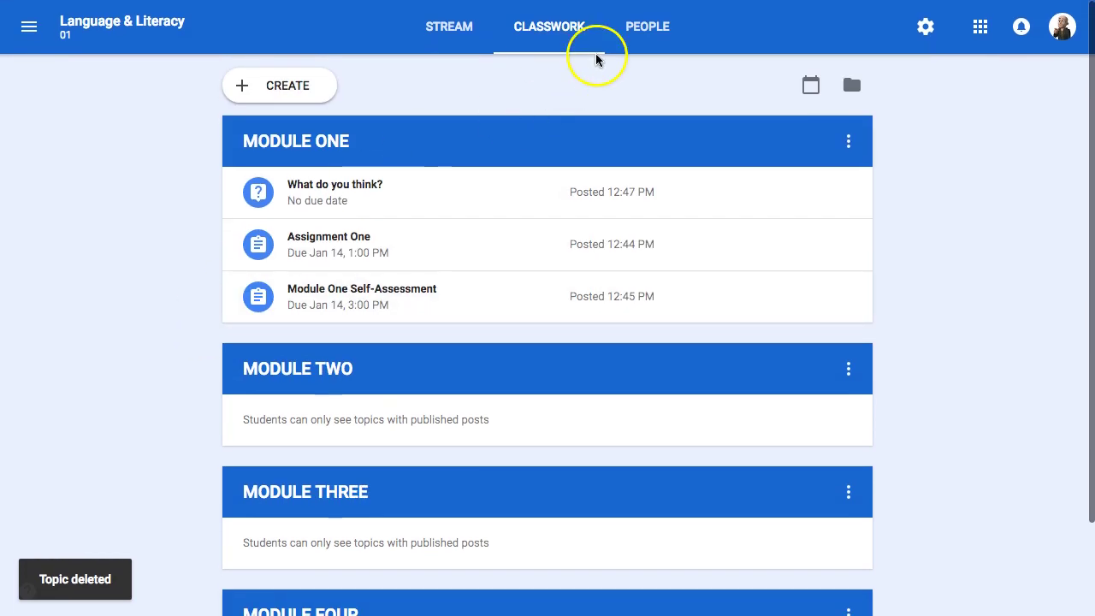
Step: Review the assignment and question posts in the class stream, and return to the classwork
click(449, 26)
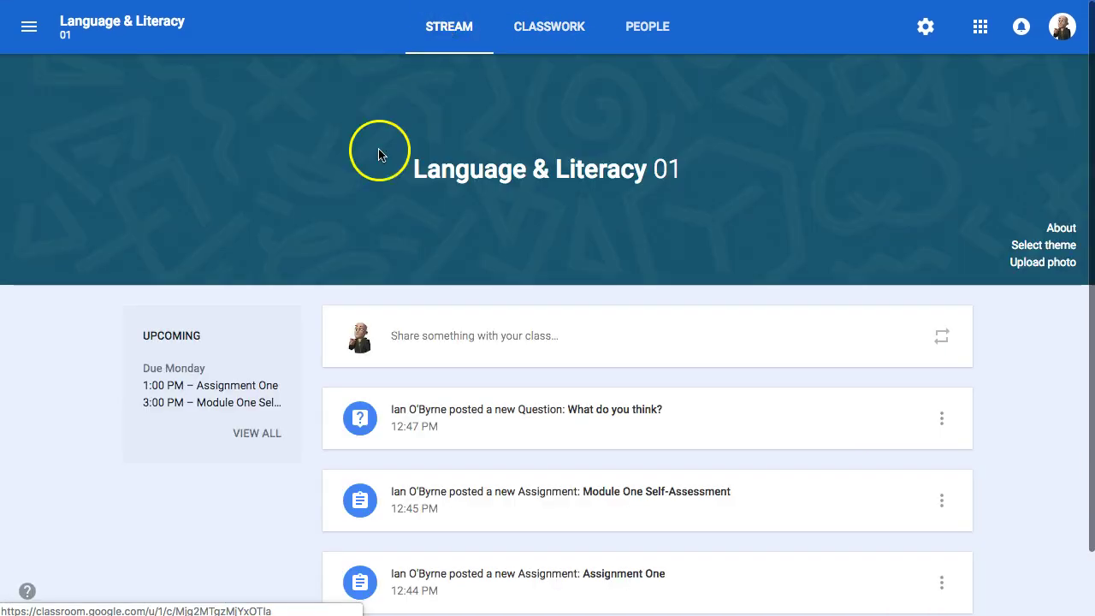
scroll(445, 445, down, 2)
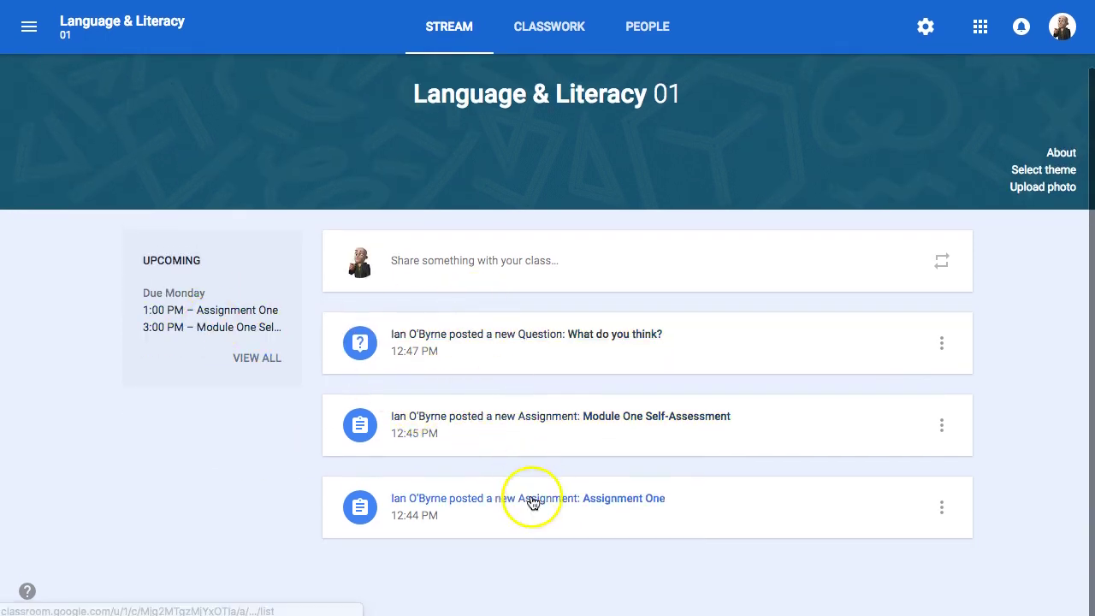
scroll(531, 334, up, 2)
click(543, 26)
click(91, 328)
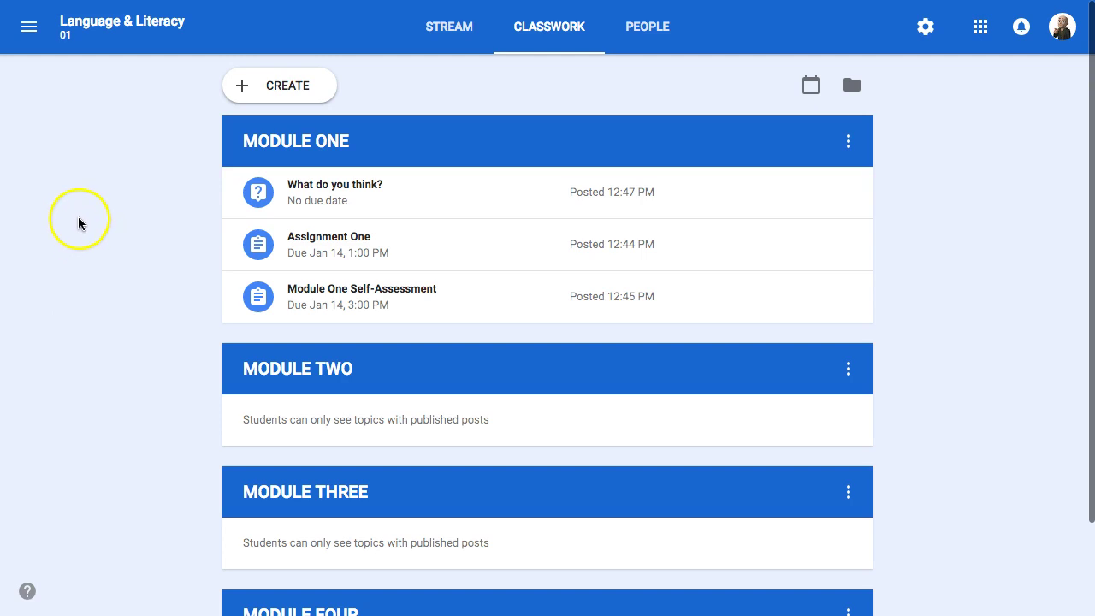
Step: Add a new classwork topic named "CLASS MATERIALS"
click(289, 94)
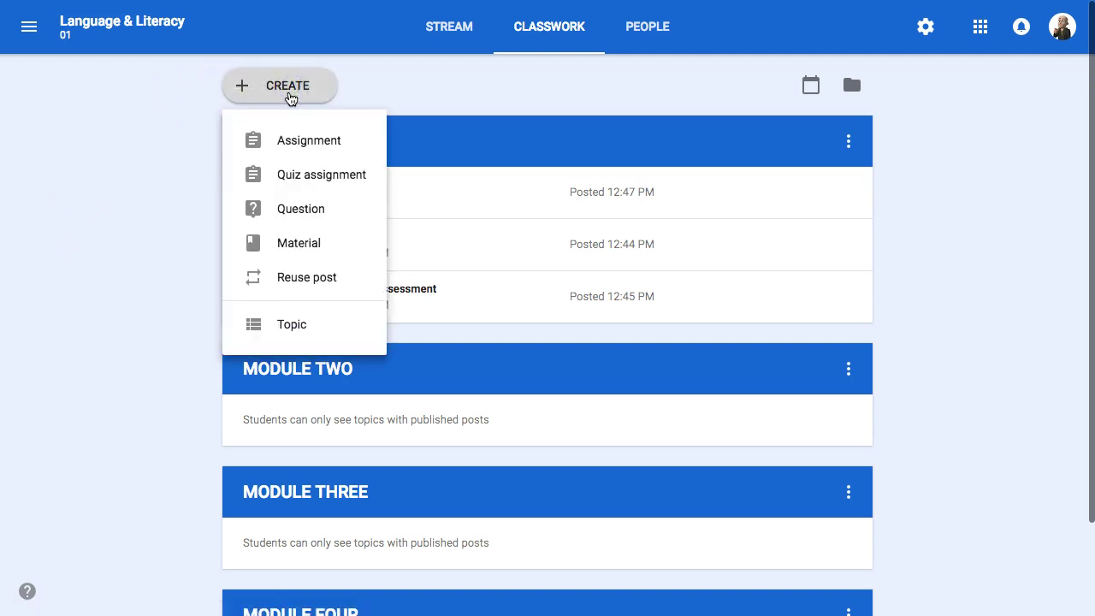
click(296, 325)
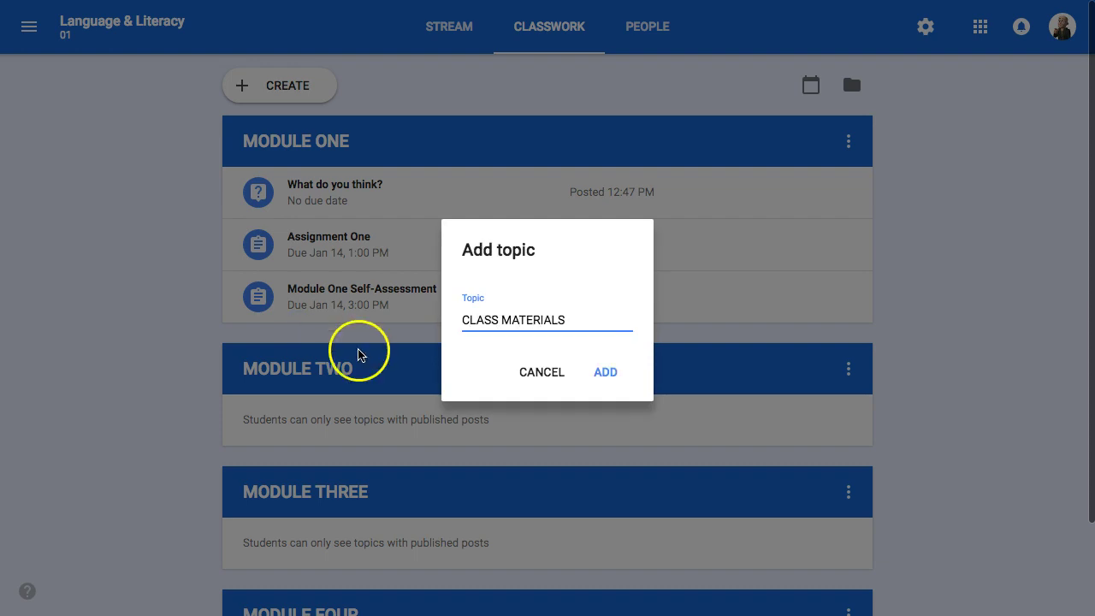
click(603, 373)
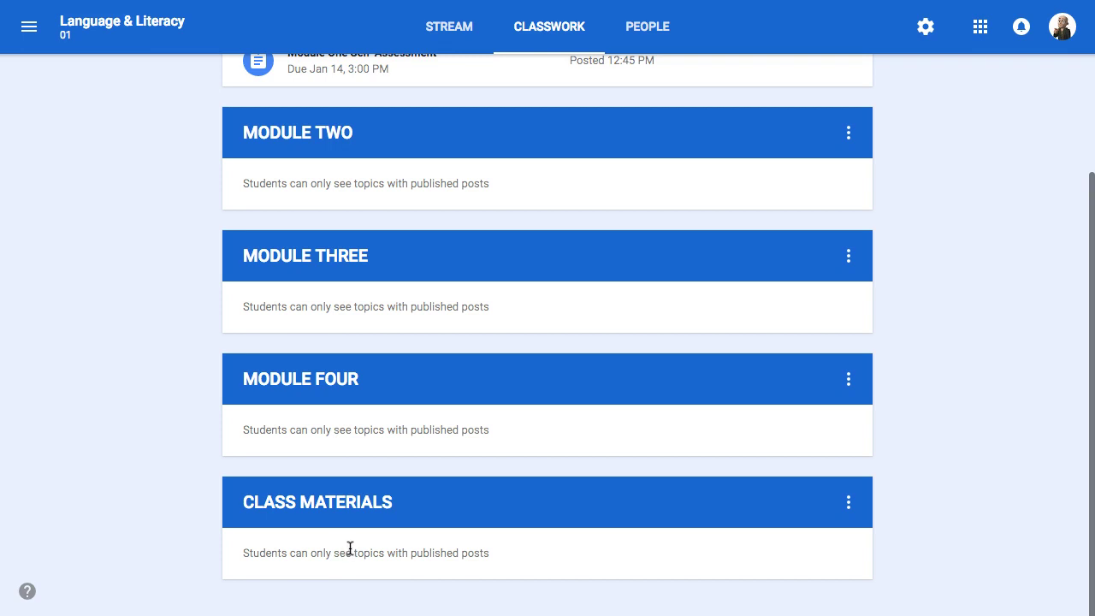
Step: Delete the "MODULE TWO" topic from the classwork
scroll(428, 518, up, 3)
click(848, 299)
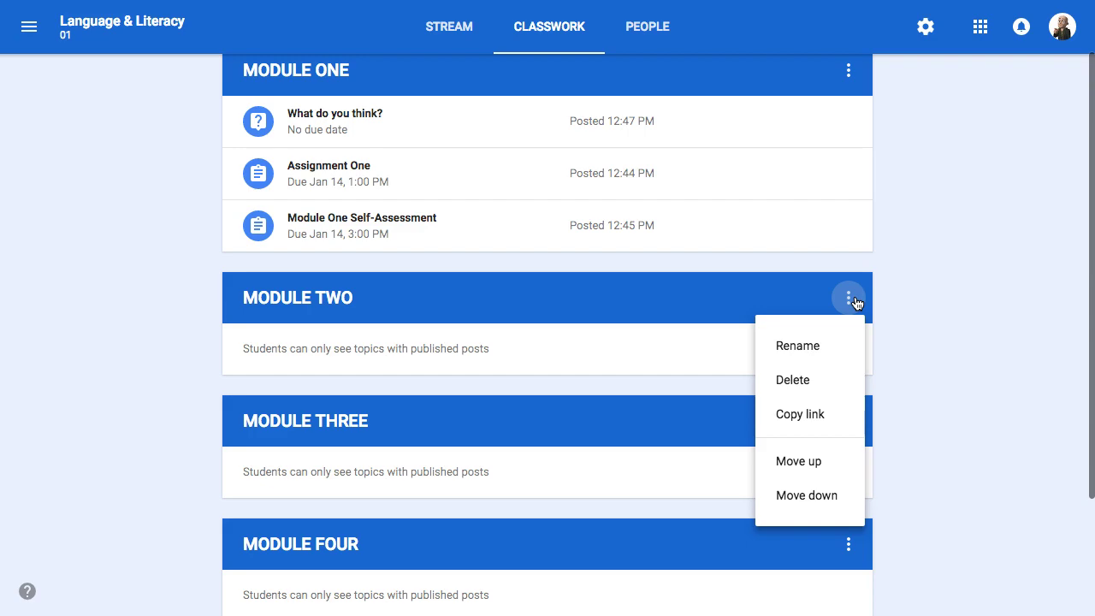
click(789, 382)
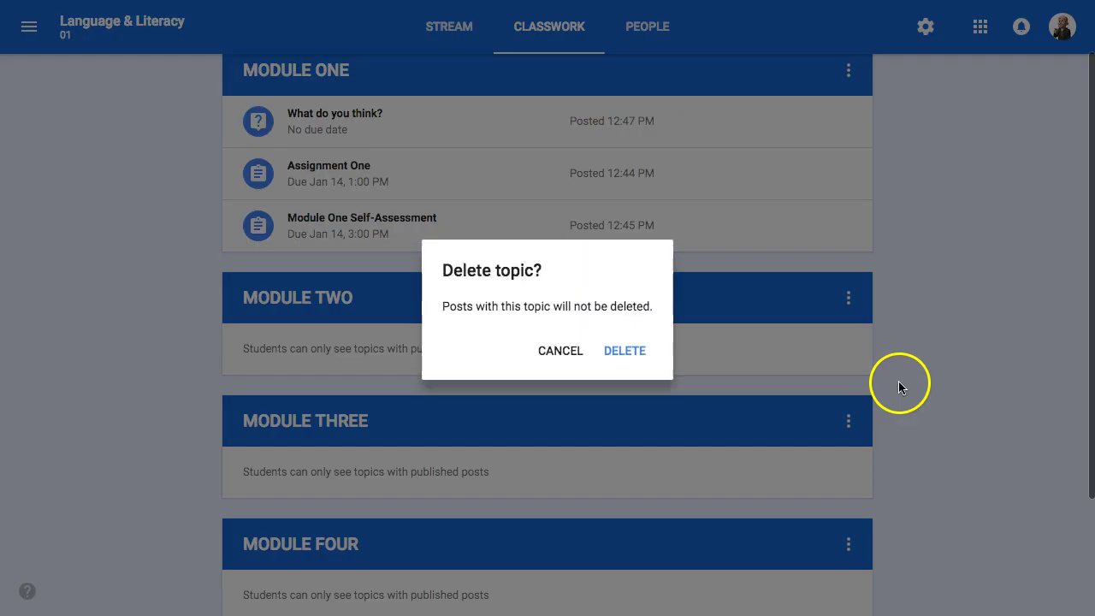
click(633, 353)
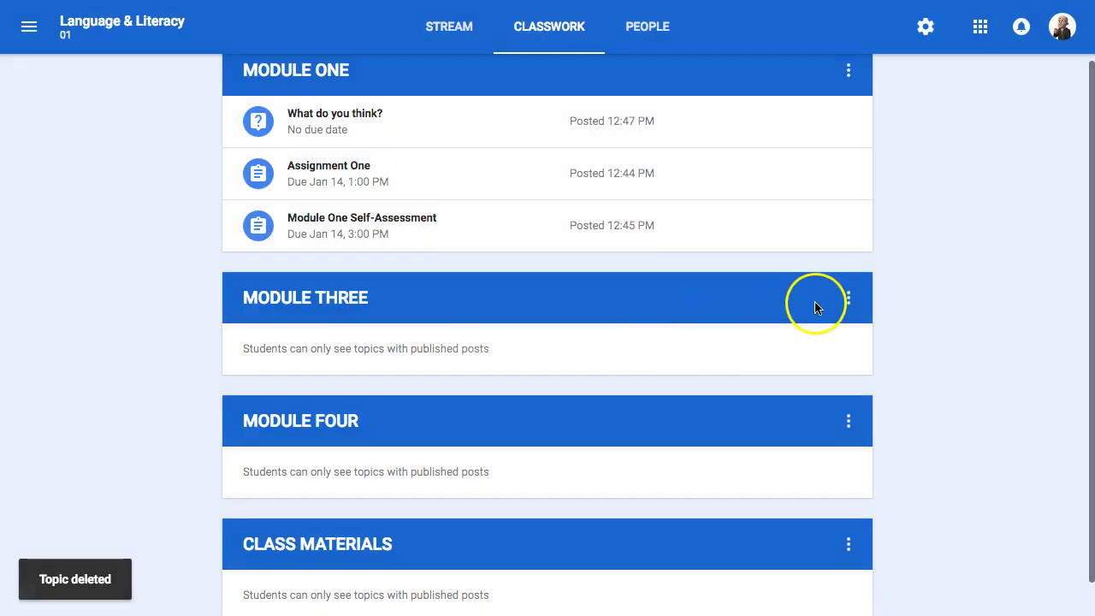
Step: Delete the "MODULE THREE" and "MODULE FOUR" topics from the classwork
click(849, 302)
click(789, 377)
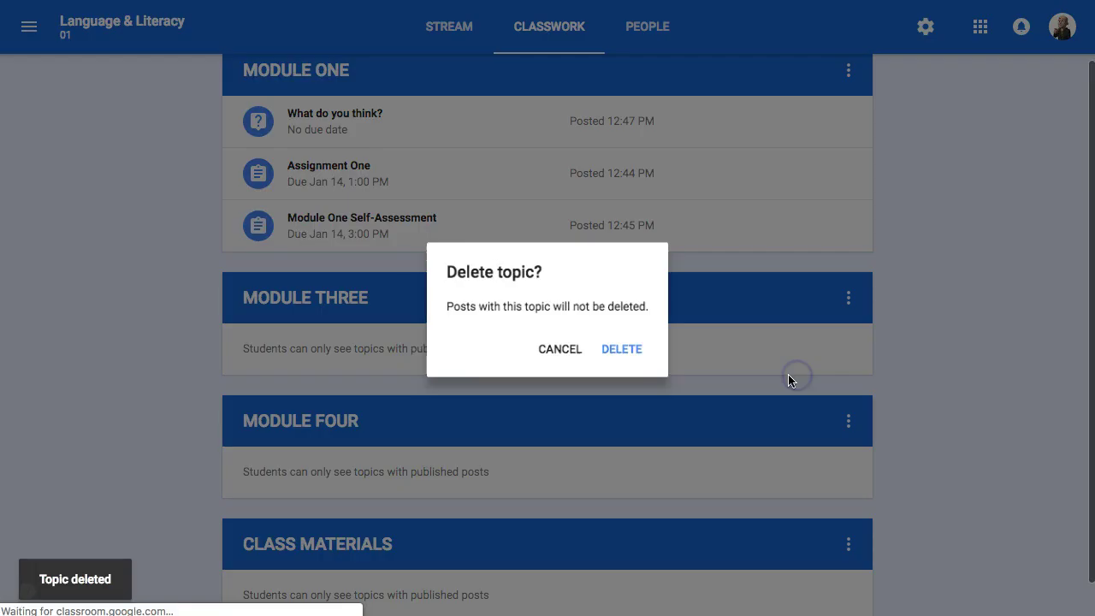
click(621, 350)
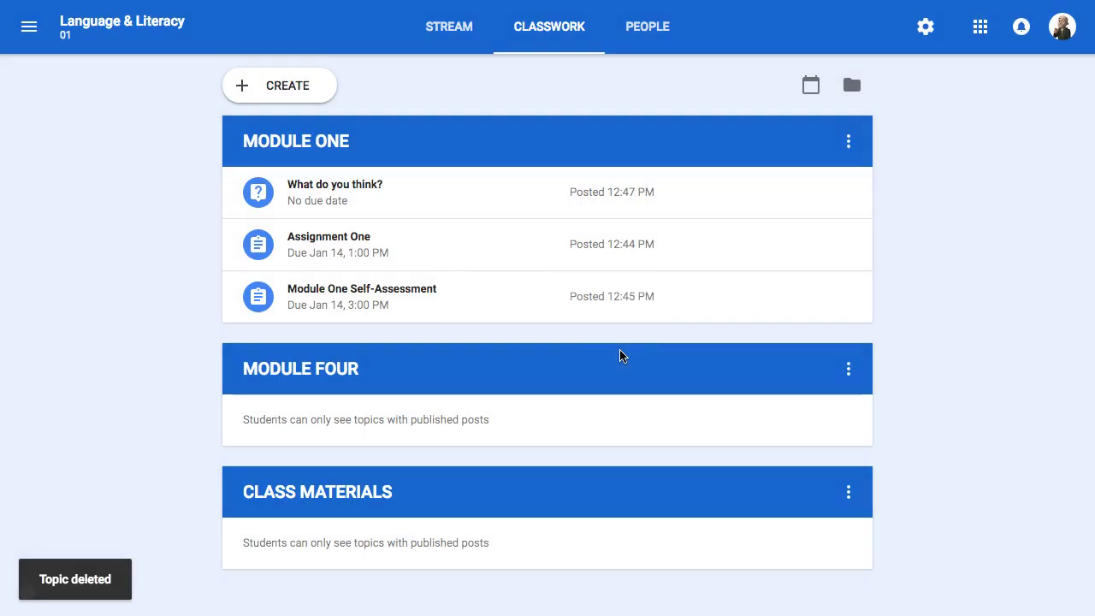
click(849, 369)
click(808, 452)
click(626, 349)
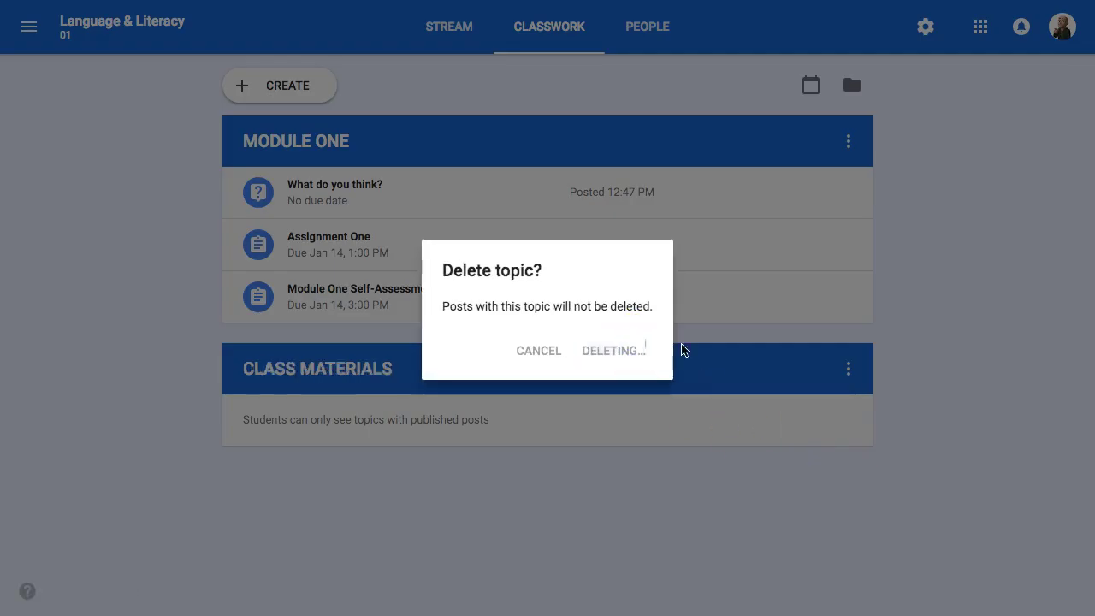
click(1021, 336)
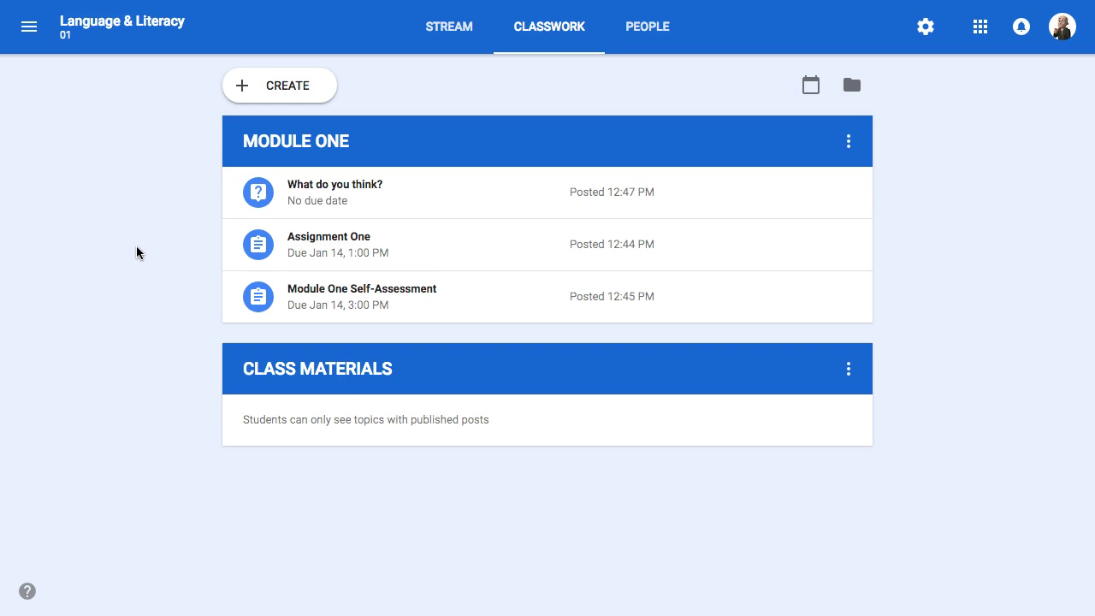
click(109, 270)
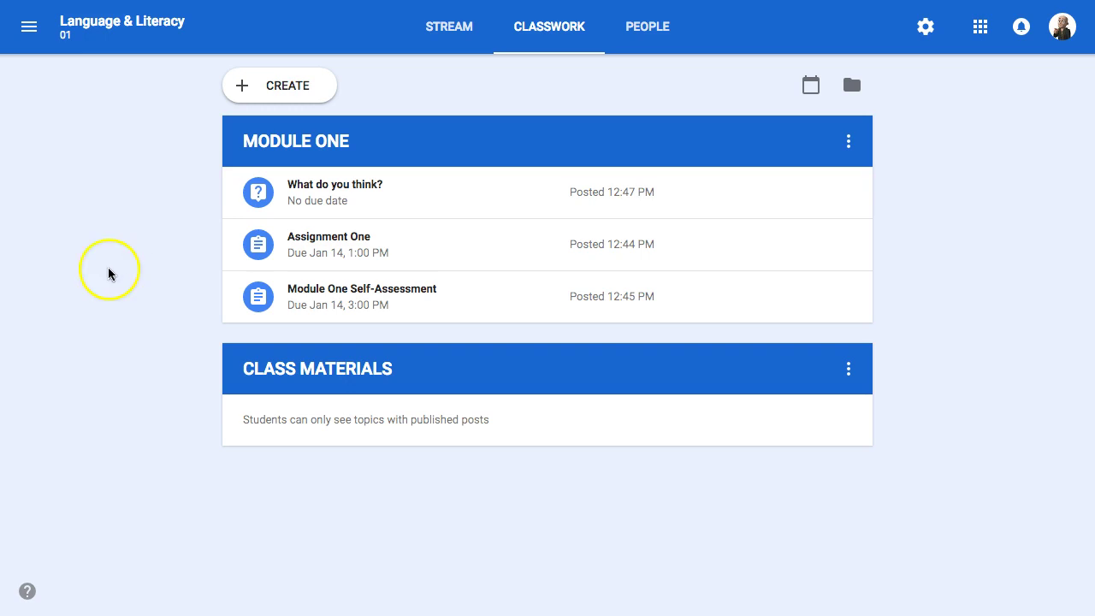
click(108, 258)
Step: Move the "CLASS MATERIALS" topic up, above "MODULE ONE"
click(616, 436)
click(847, 377)
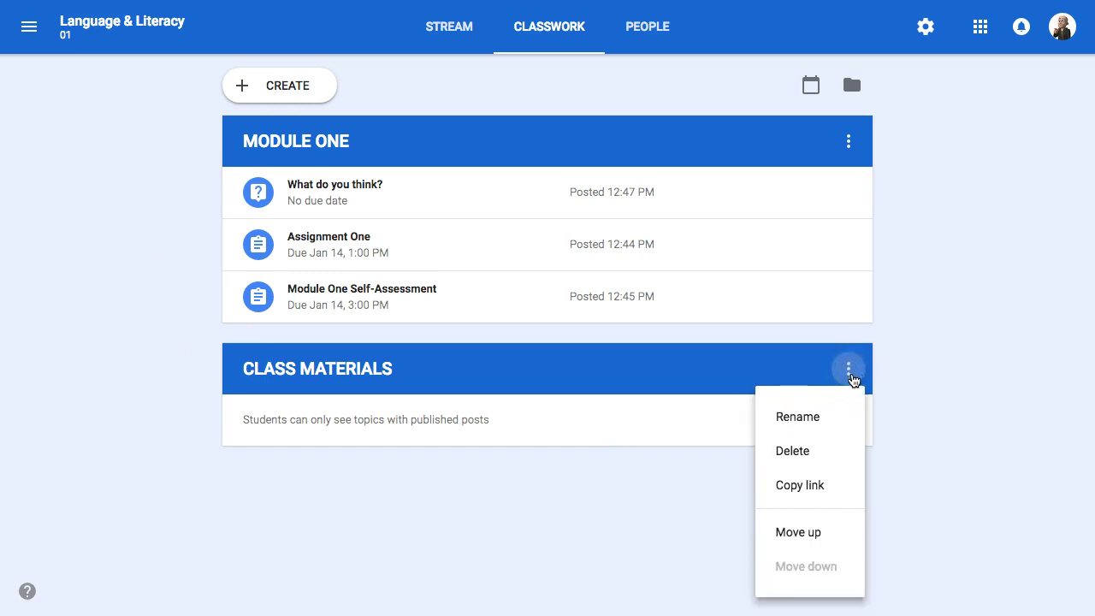
click(812, 530)
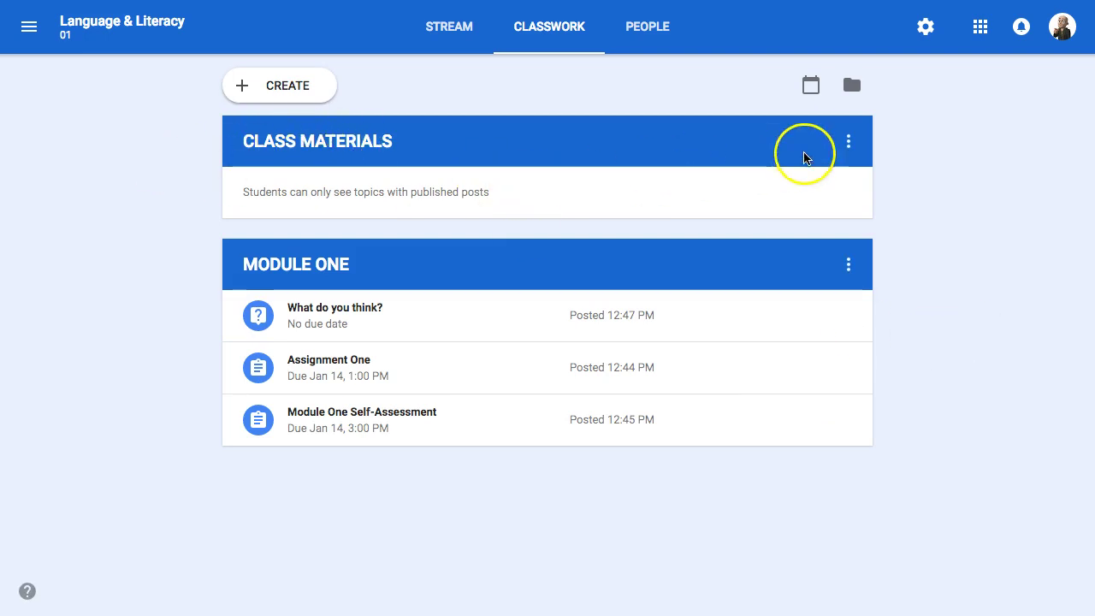
Step: Create a class material titled "Syllabus" and assign it to the "CLASS MATERIALS" topic
click(270, 91)
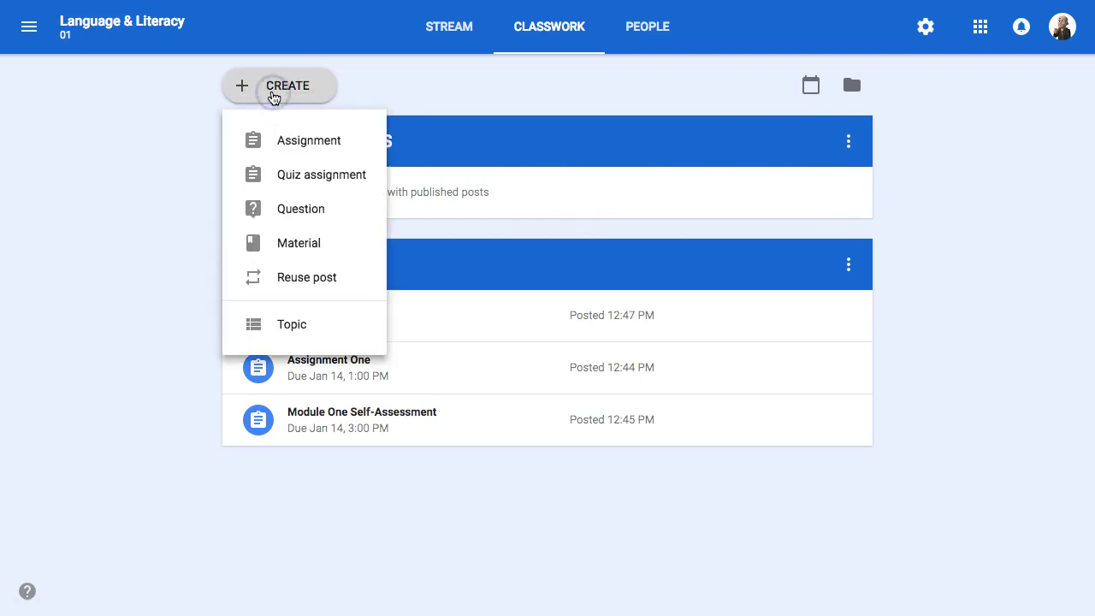
click(306, 244)
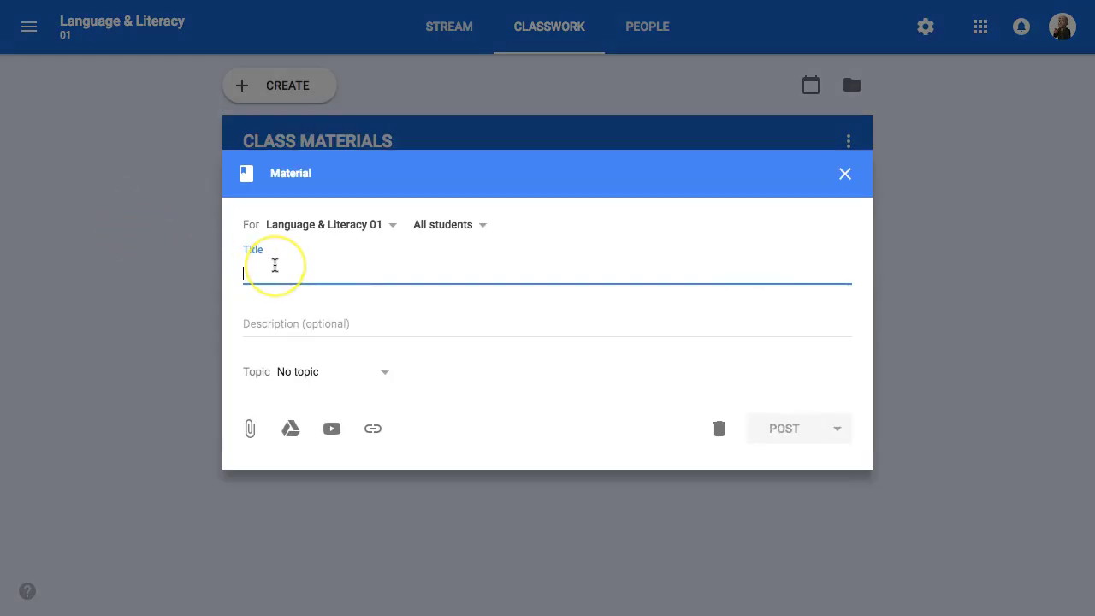
text(Syllabus)
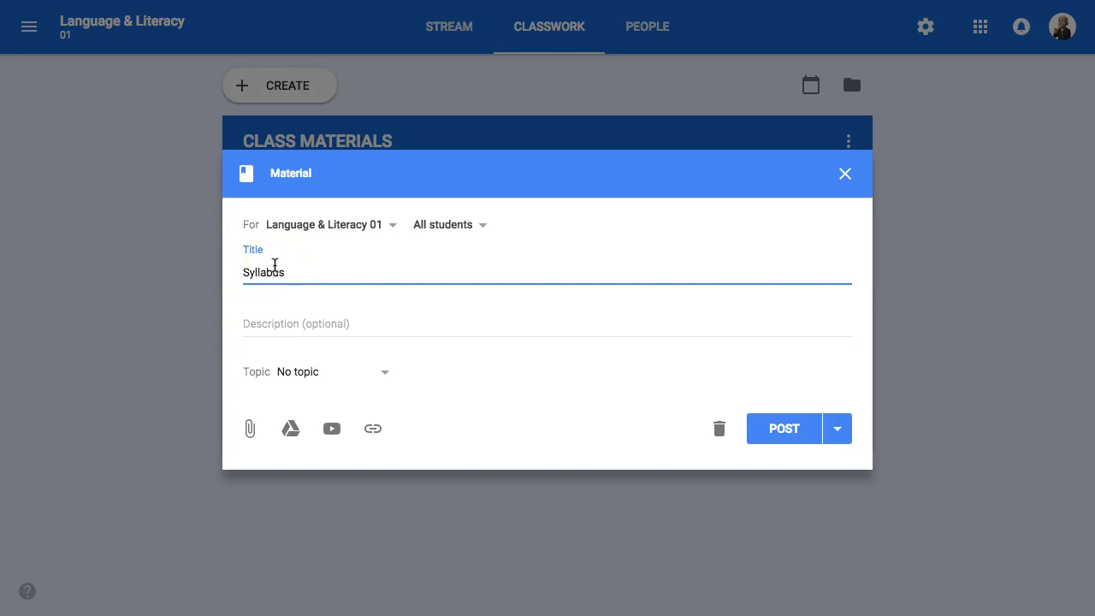
click(325, 320)
click(342, 376)
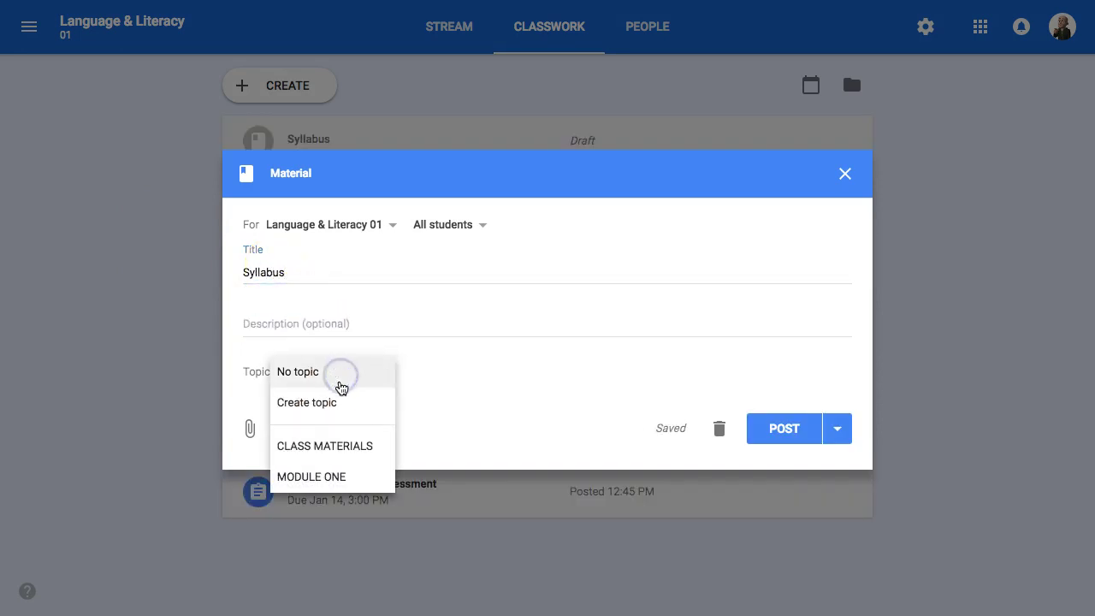
click(347, 447)
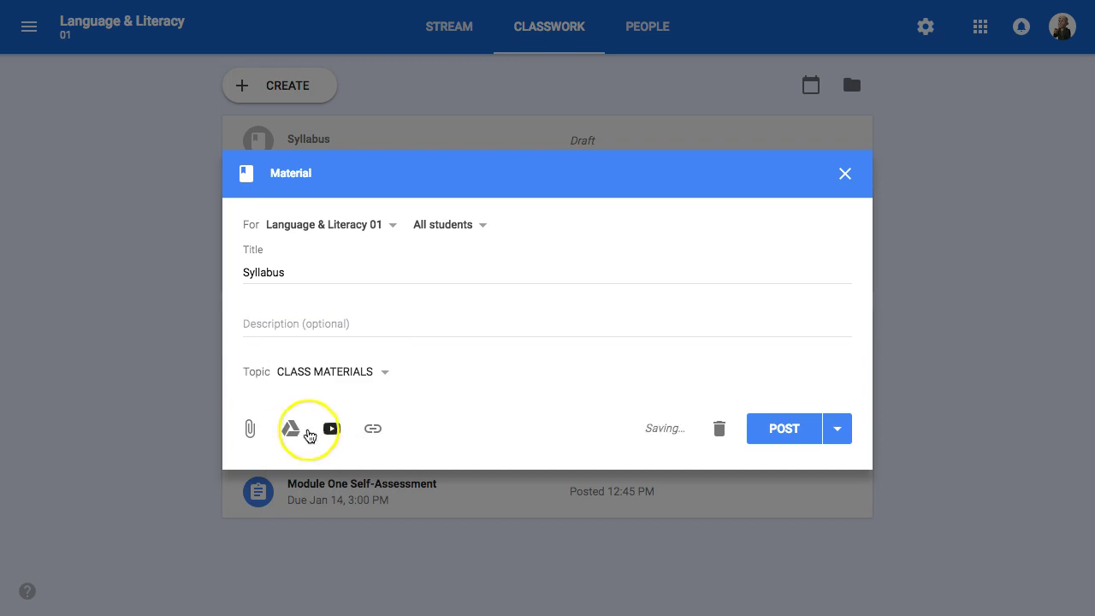
Step: Attach the EDFS 326 Spring 2019 document from Google Drive to the Syllabus material
click(294, 432)
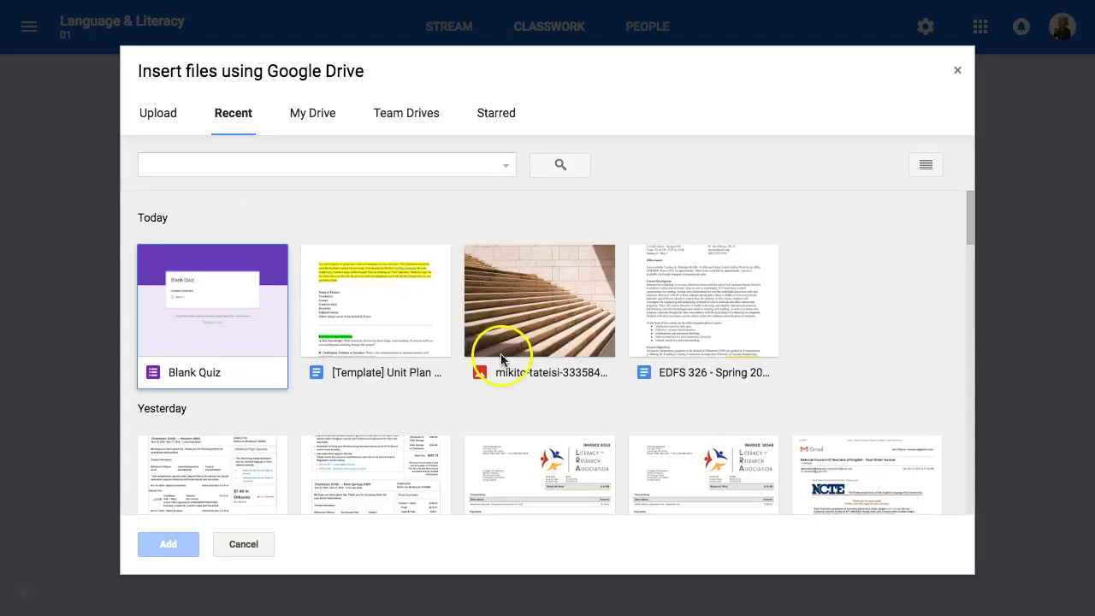
click(702, 303)
click(178, 546)
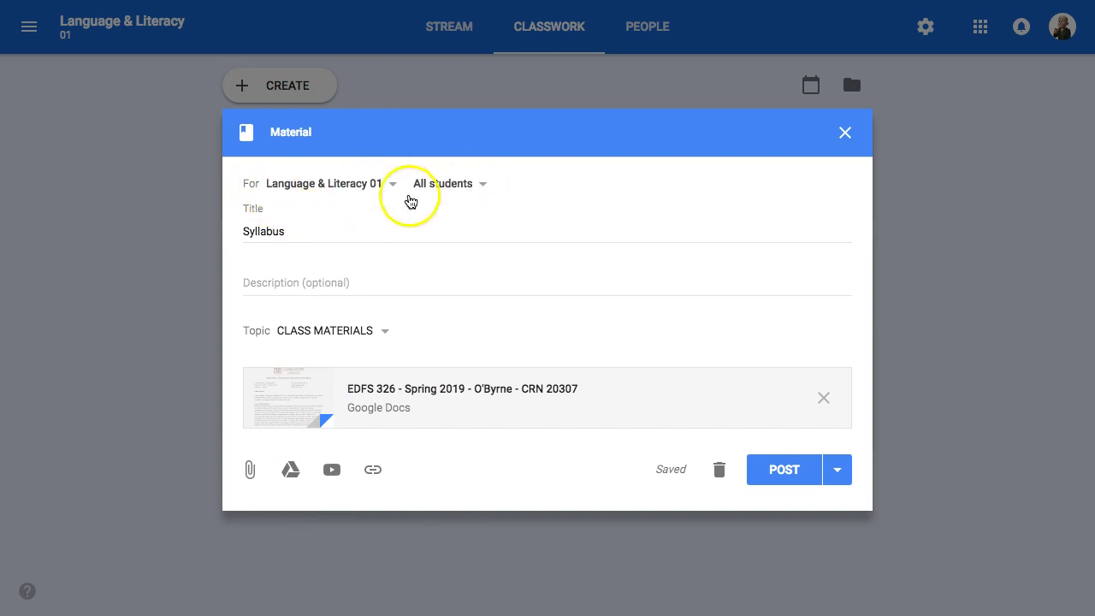
Step: Check the class, description and topic options of the Syllabus material without changing them, and post it
click(350, 182)
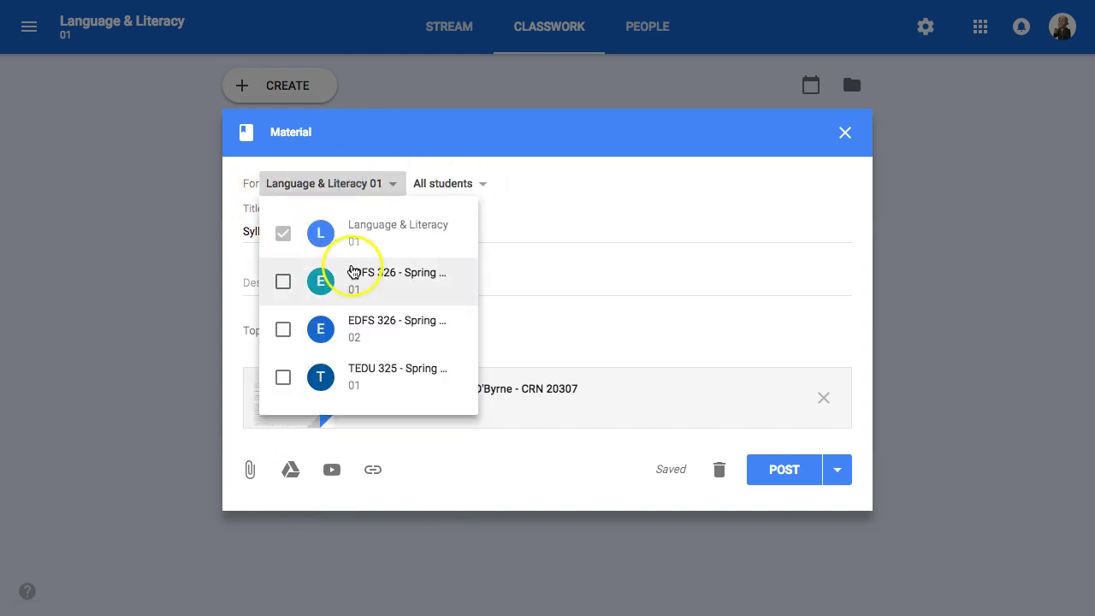
click(540, 225)
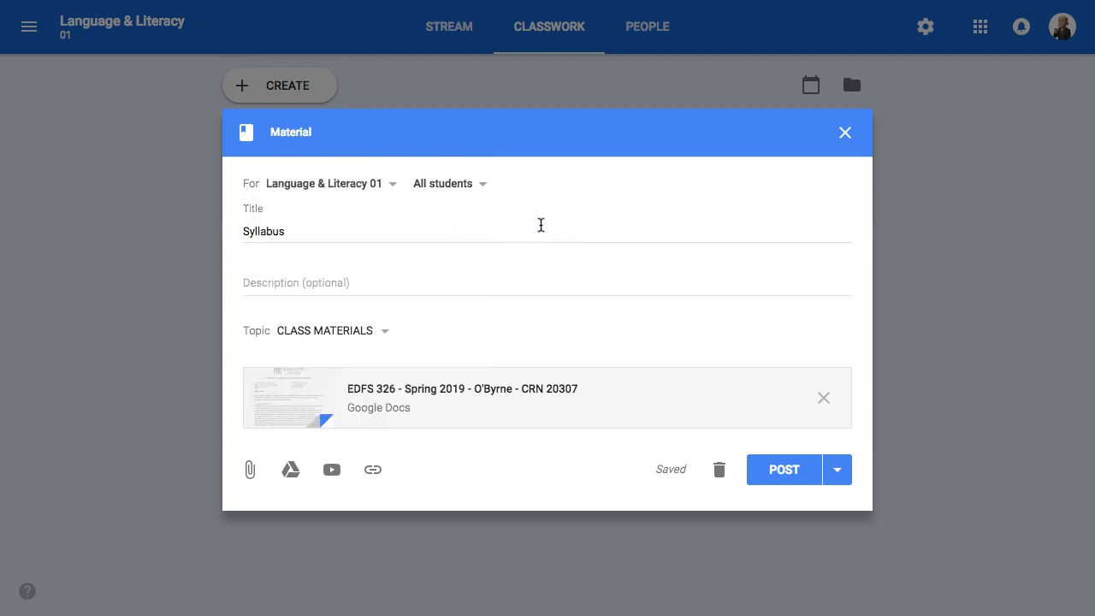
click(362, 283)
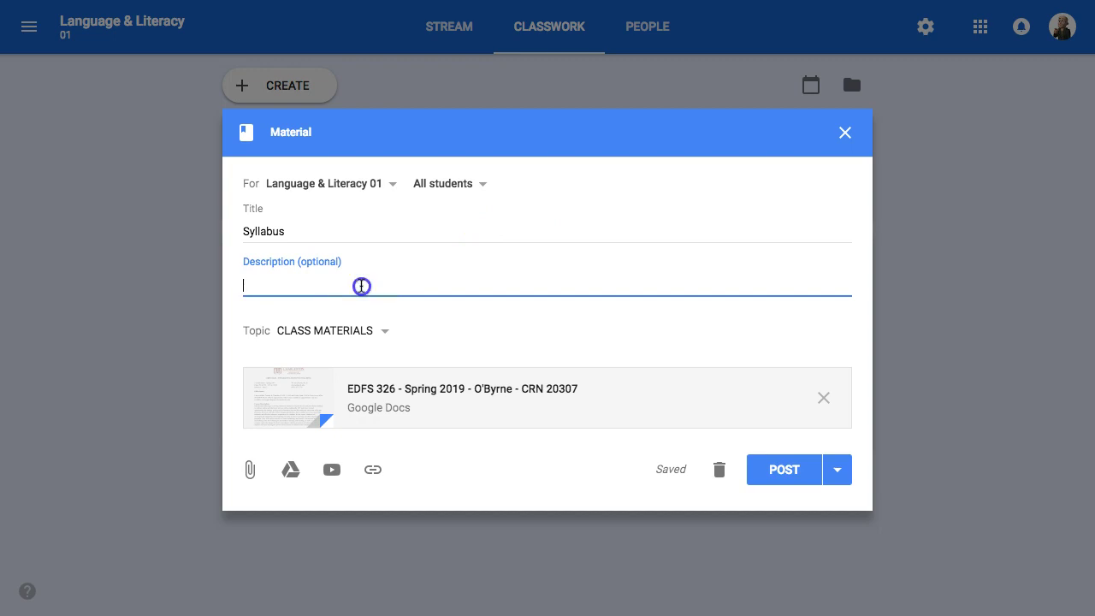
click(325, 330)
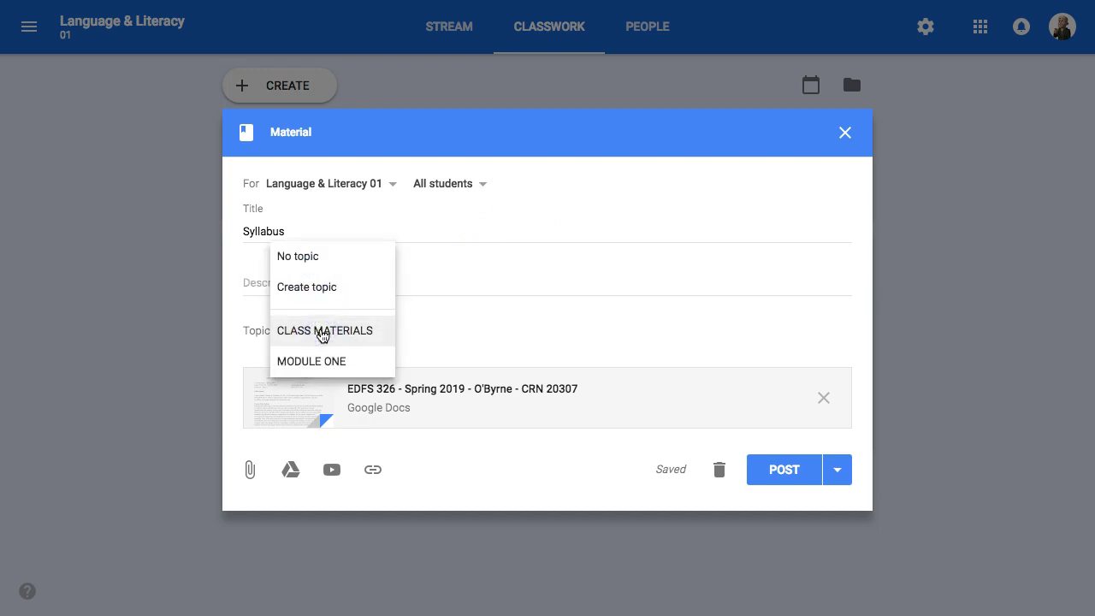
click(464, 279)
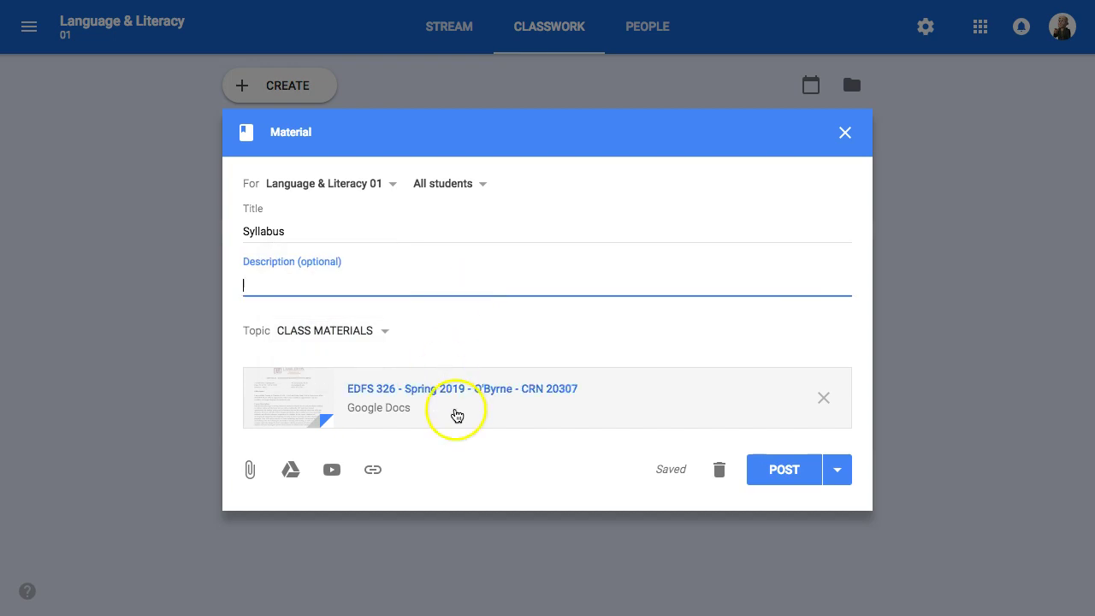
click(780, 470)
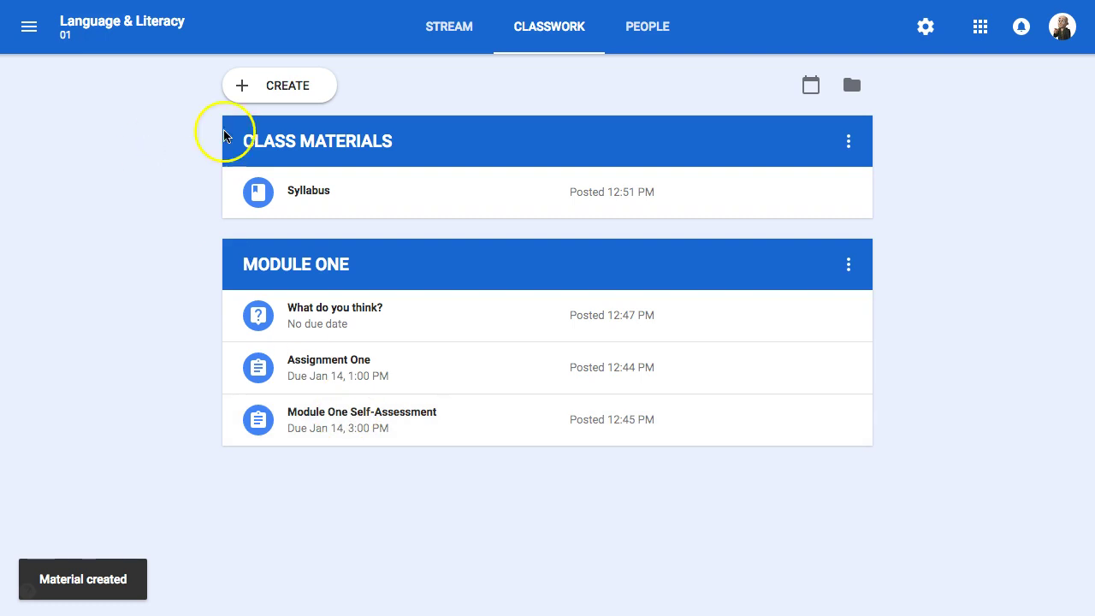
Step: Review the new Syllabus post in the class stream, and return to the classwork
click(451, 27)
scroll(368, 351, down, 2)
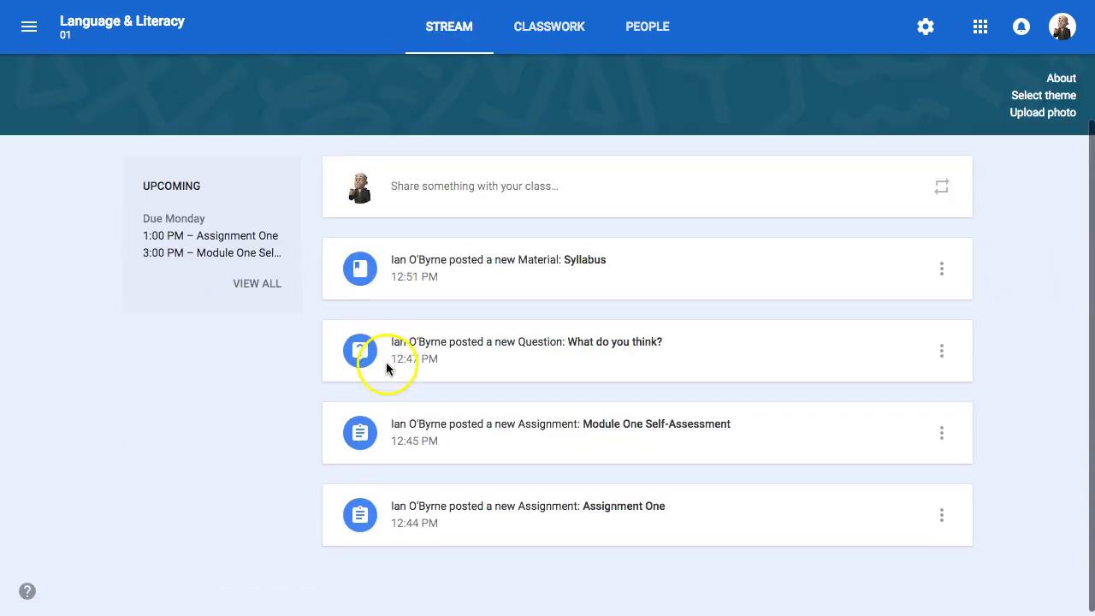
scroll(279, 386, up, 2)
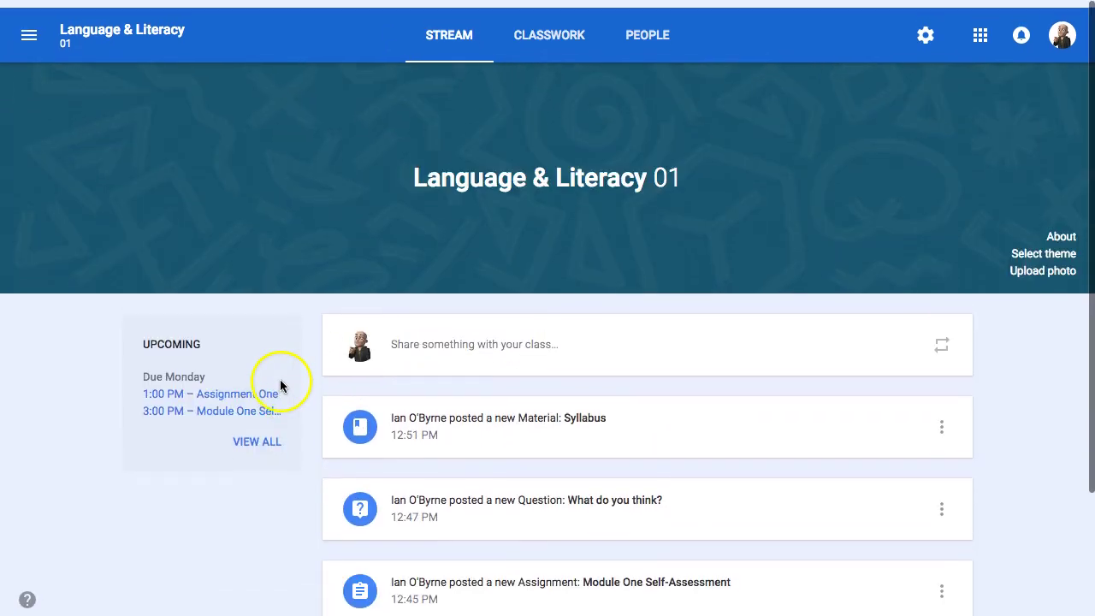
click(546, 26)
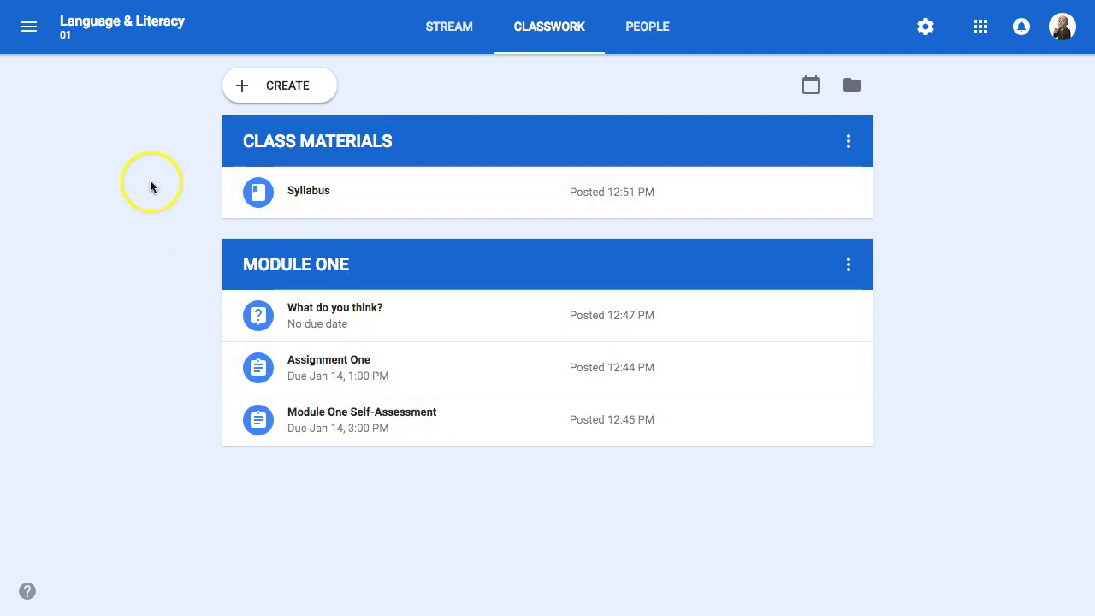
Step: View the full Syllabus material, examine its attached EDFS 326 document, and return to the material's page
click(332, 195)
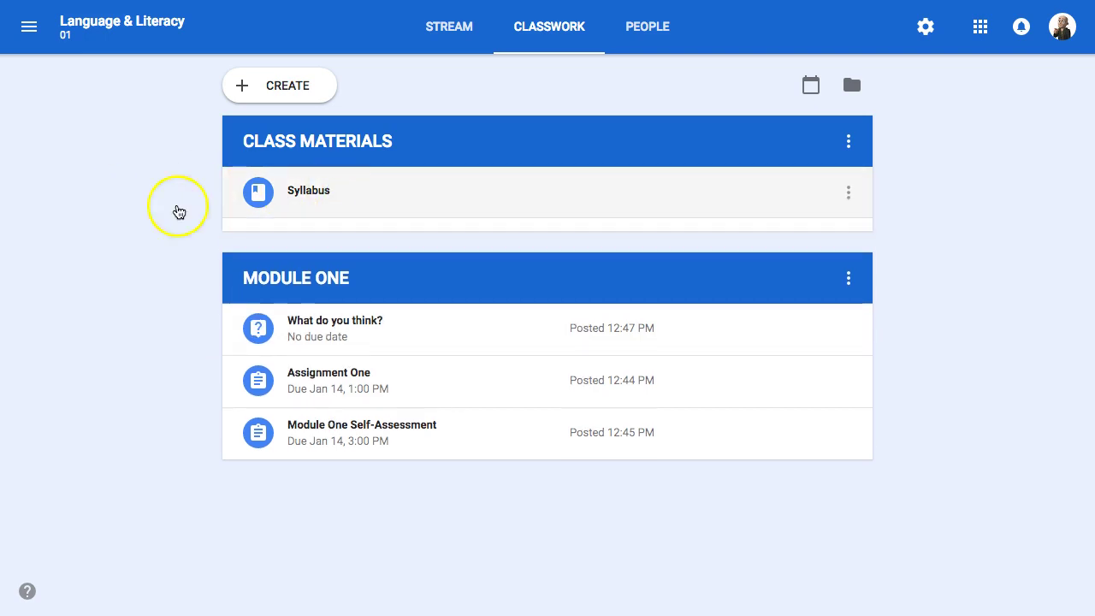
click(285, 368)
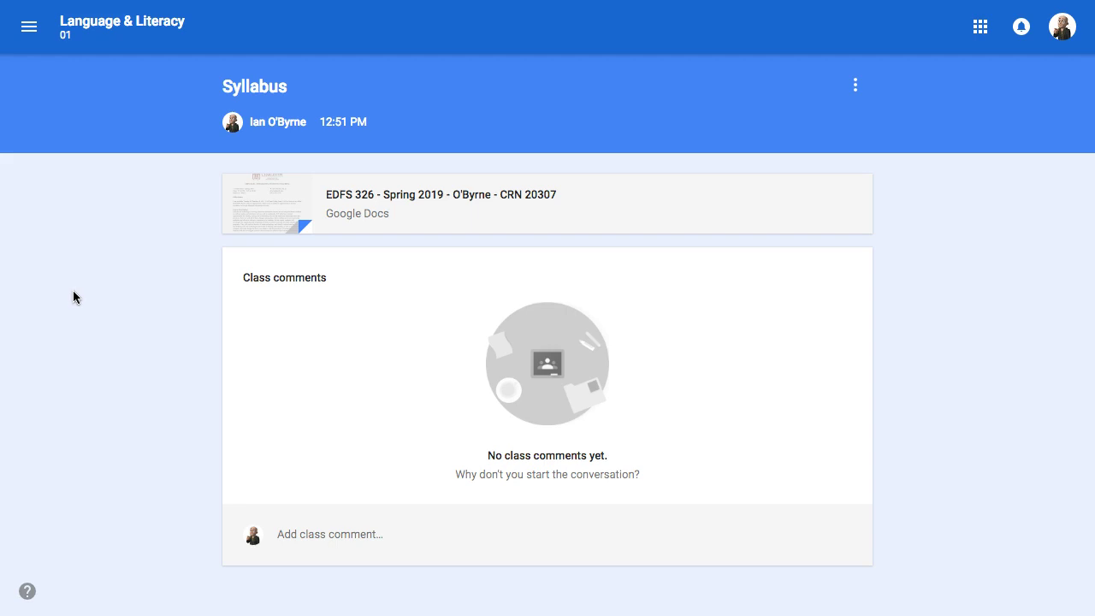
click(383, 195)
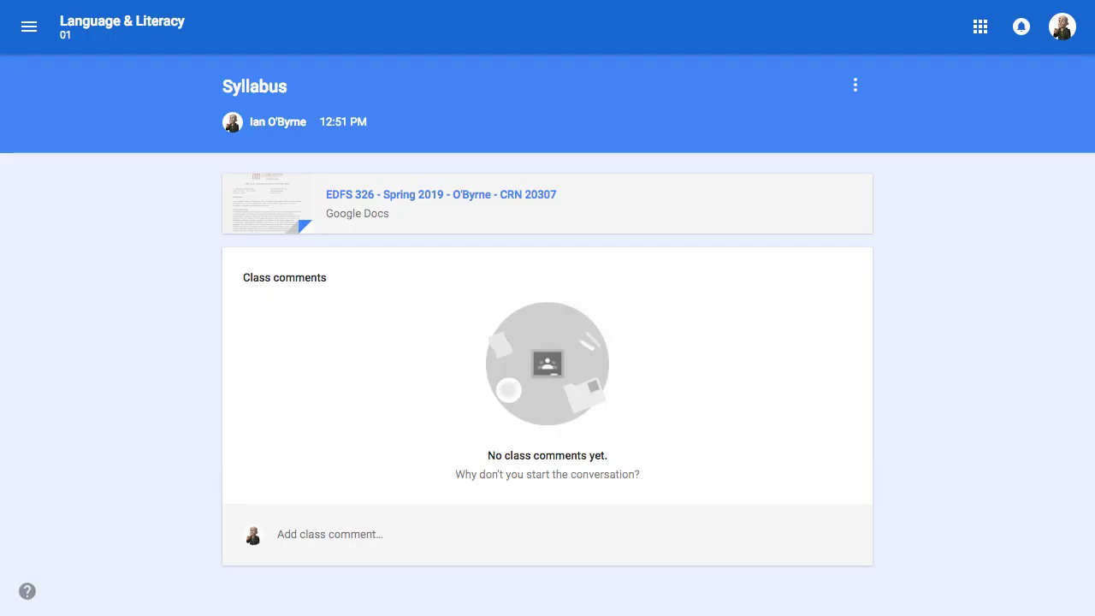
click(102, 267)
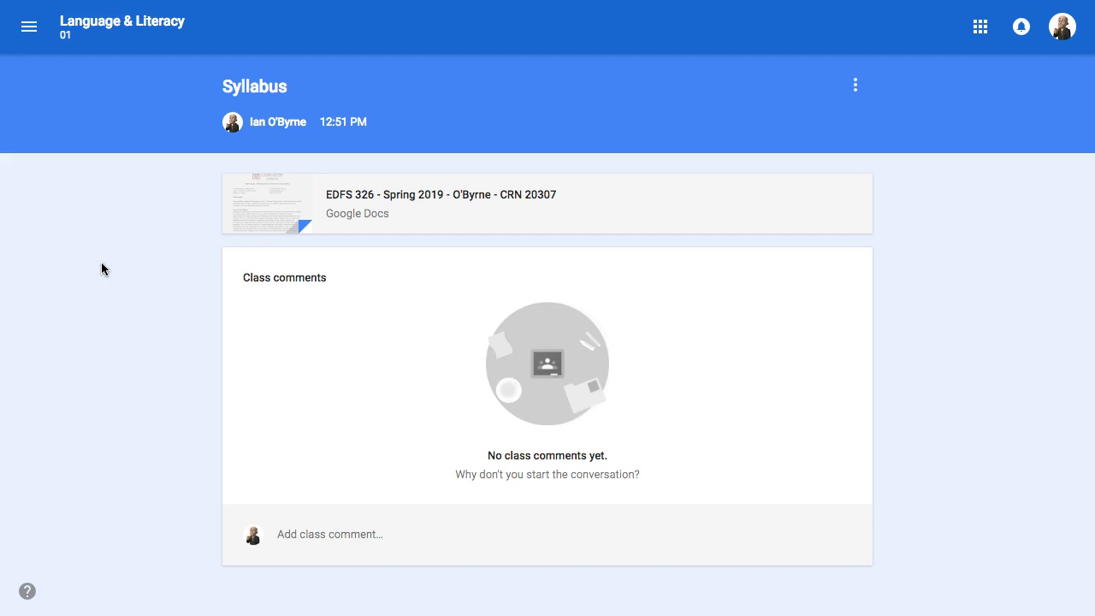
click(108, 294)
click(380, 90)
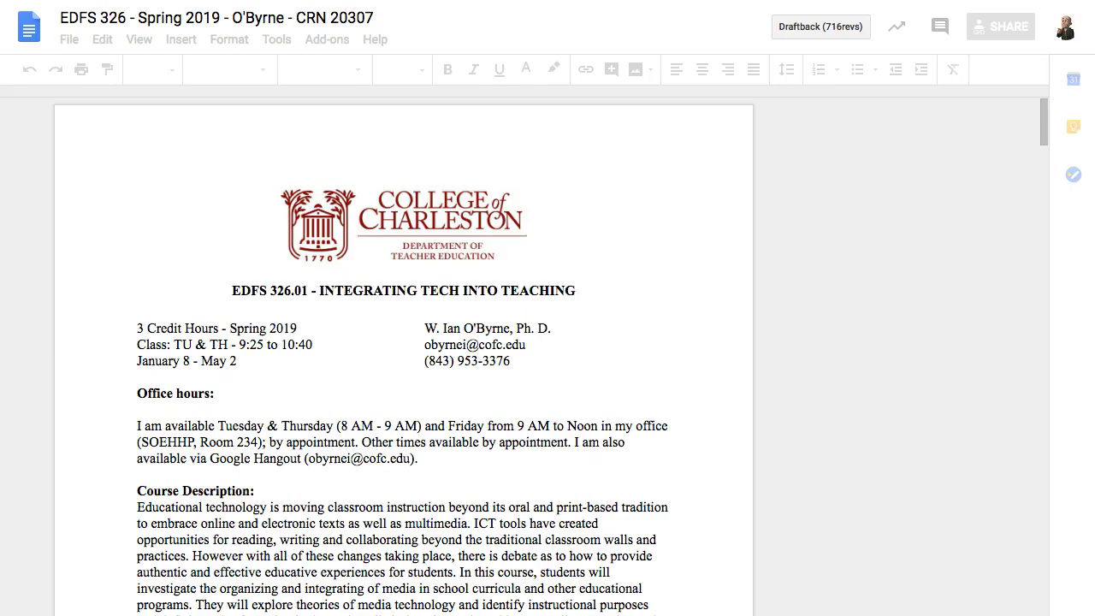
click(293, 318)
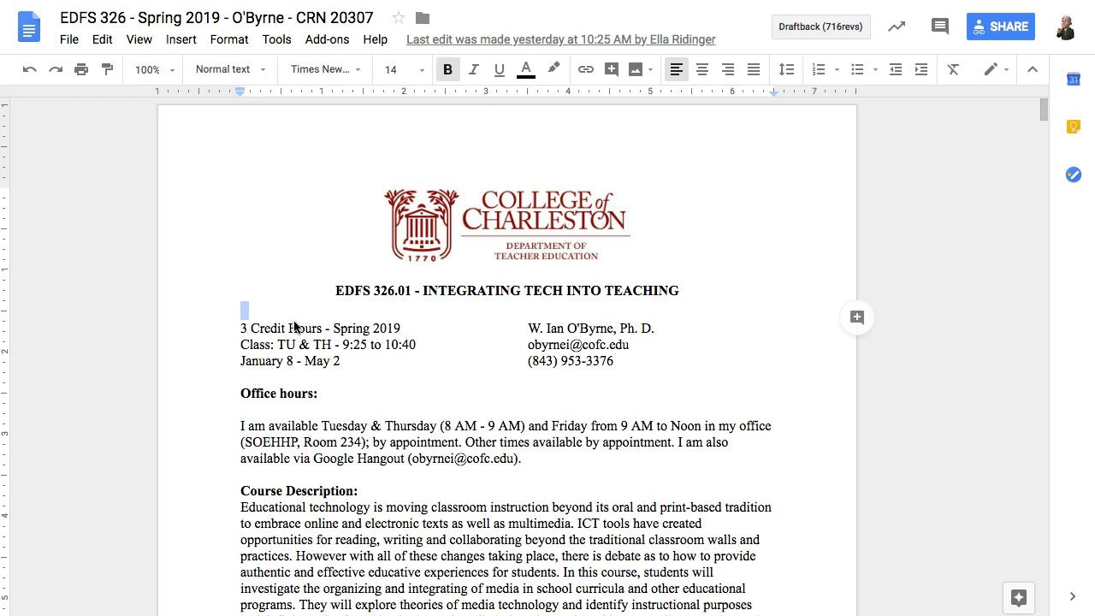
click(292, 329)
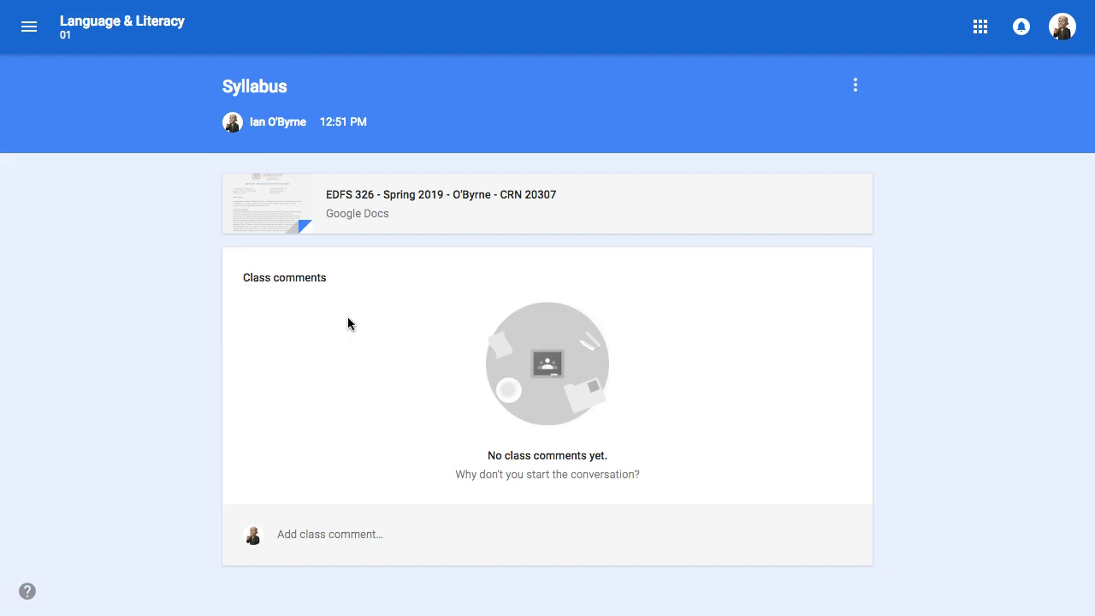
click(342, 534)
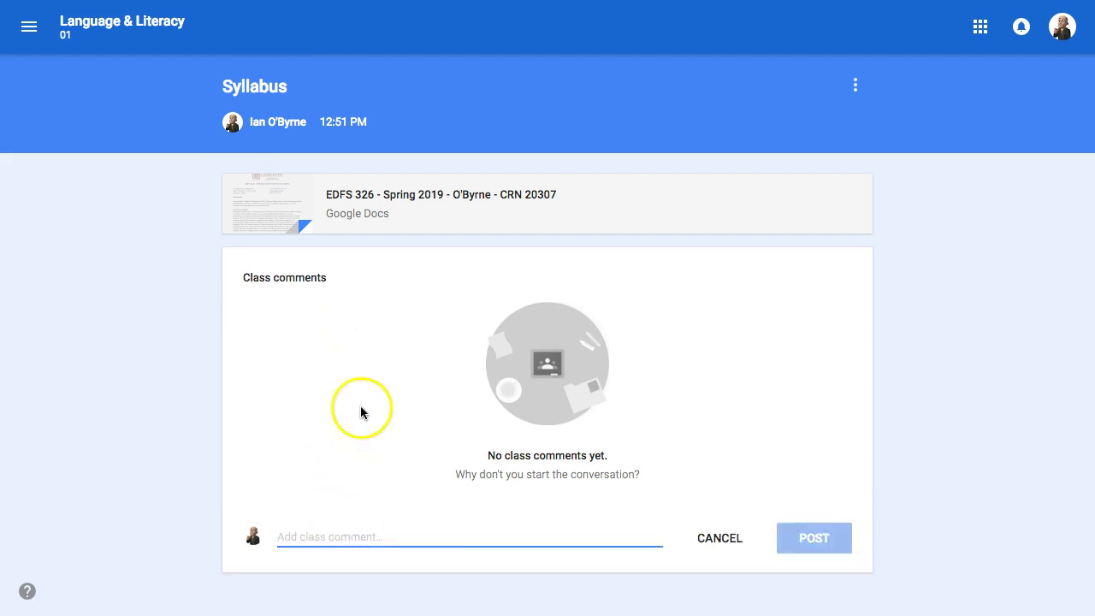
click(162, 295)
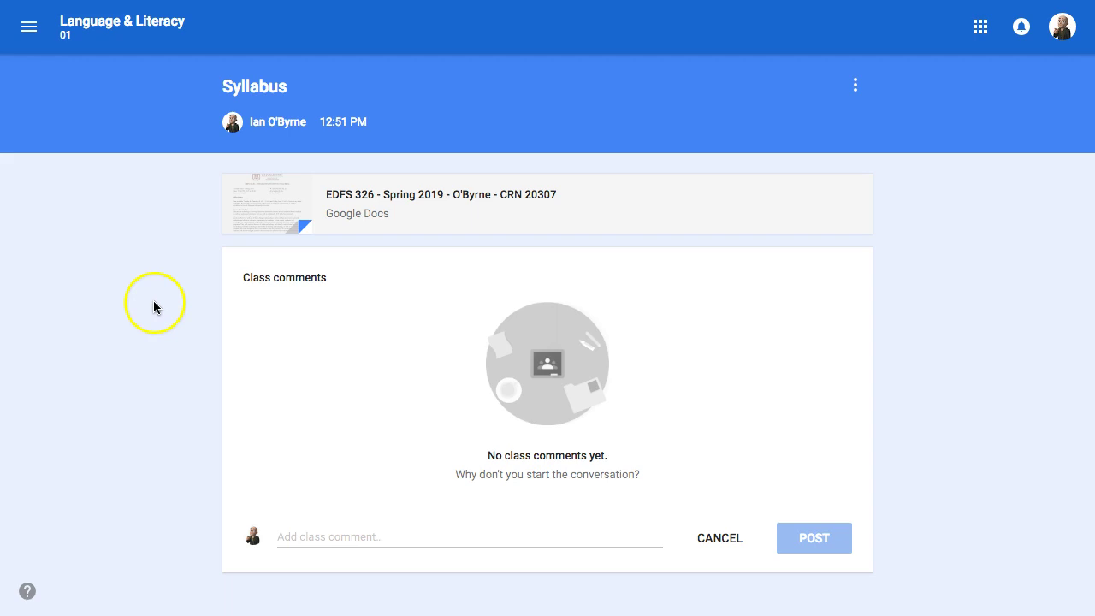
click(716, 536)
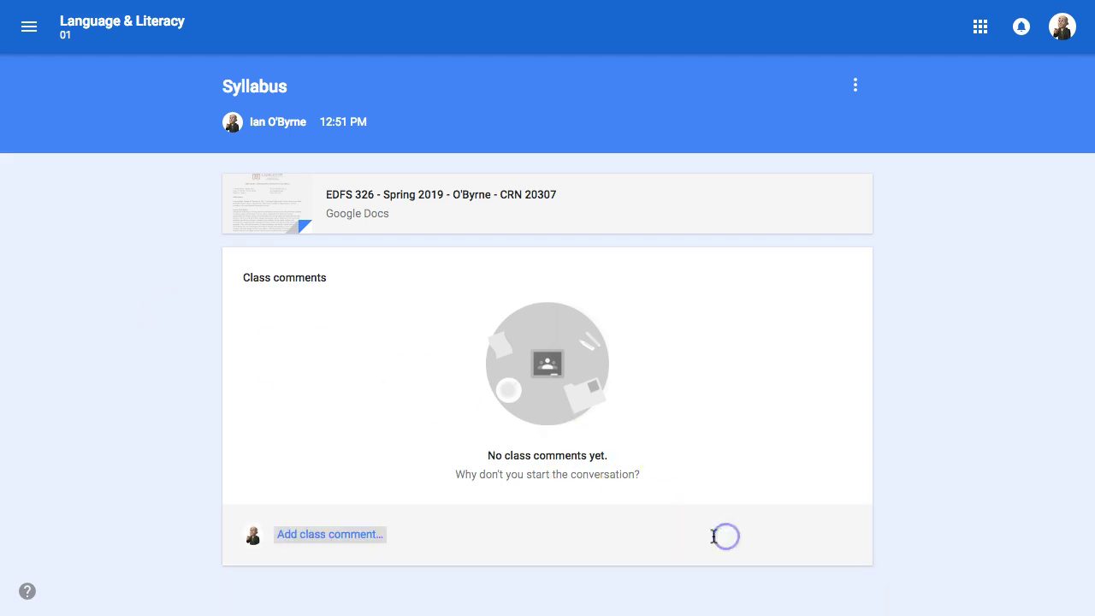
Step: Return from the Syllabus material's page to the classwork
click(320, 417)
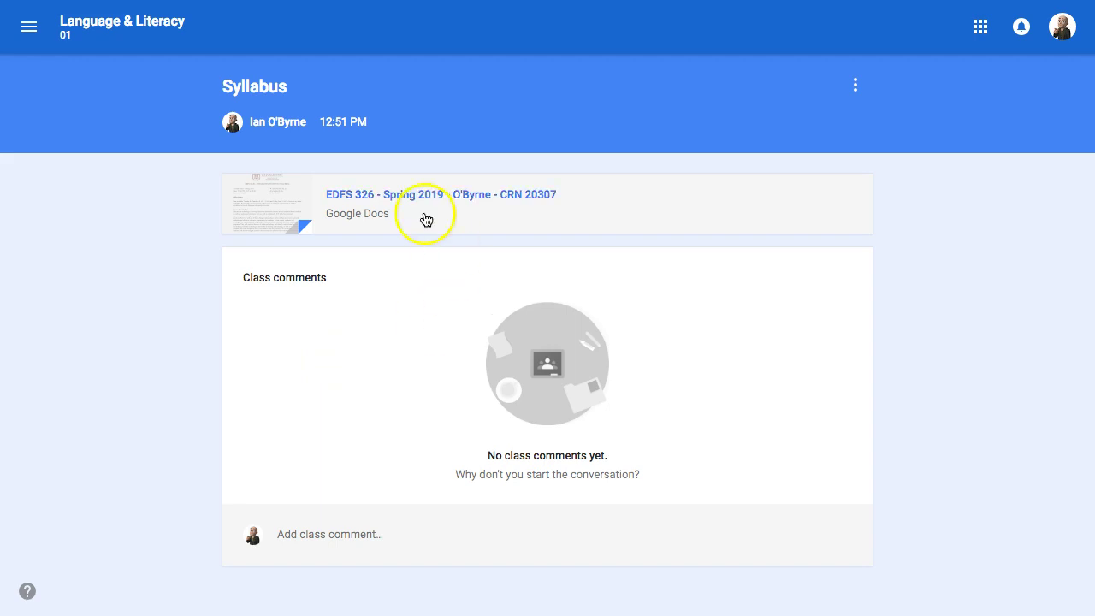
click(133, 276)
key(alt+Left)
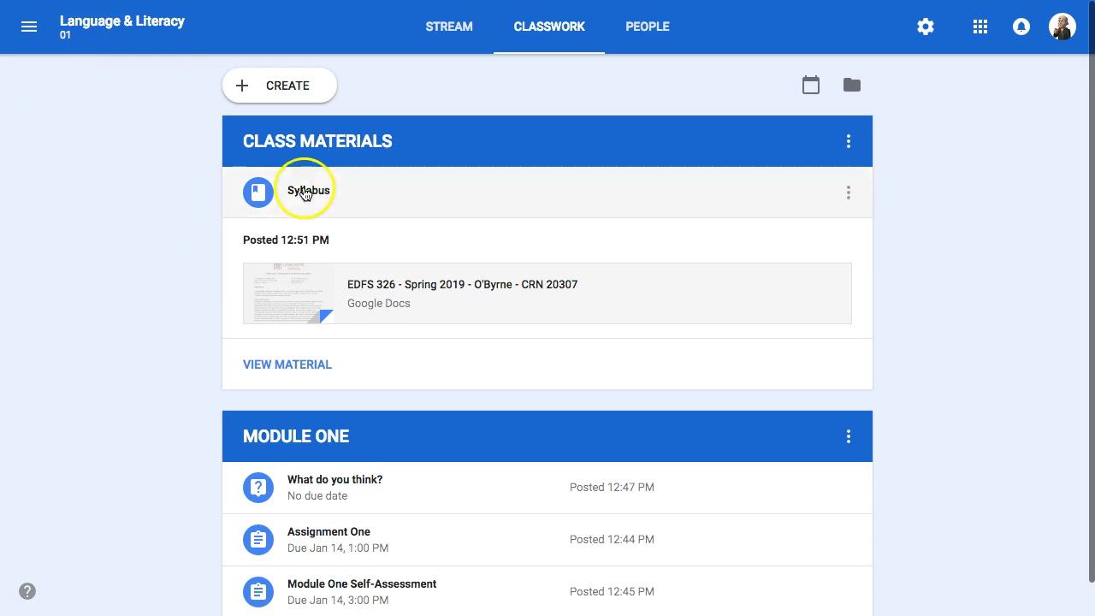
Step: Expand the "What do you think?" question, preview its attached "Every kid needs a champion" video, and close the preview
scroll(314, 370, down, 1)
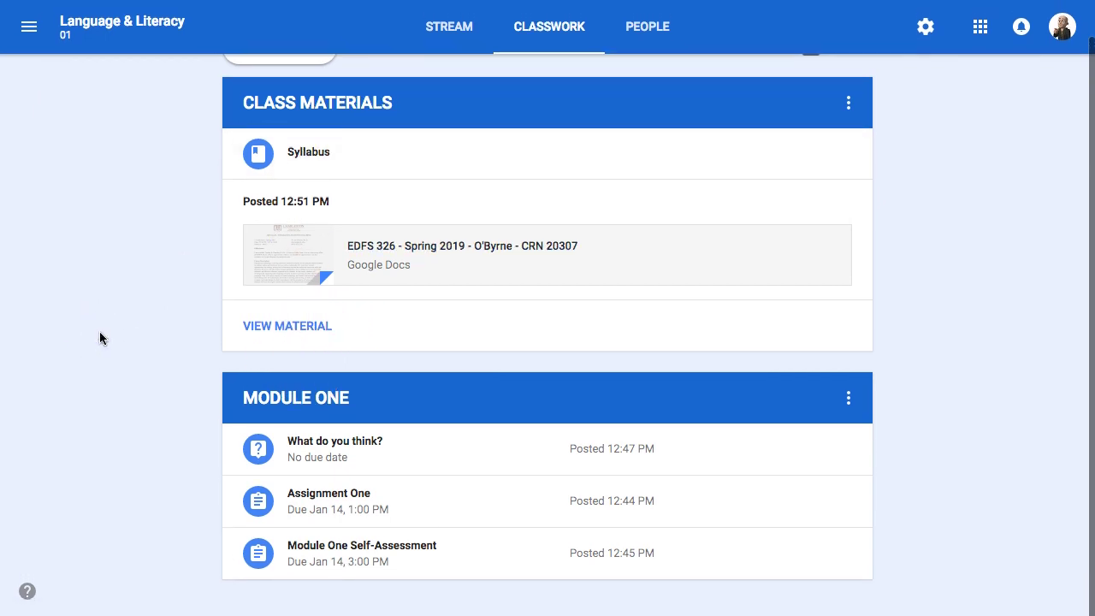
click(341, 442)
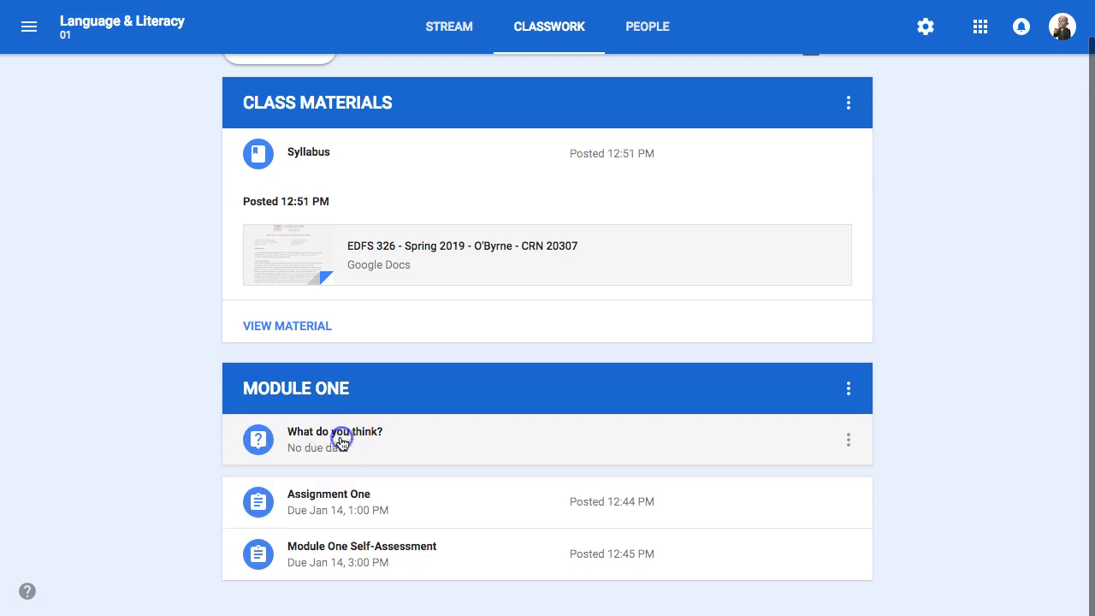
scroll(182, 427, down, 1)
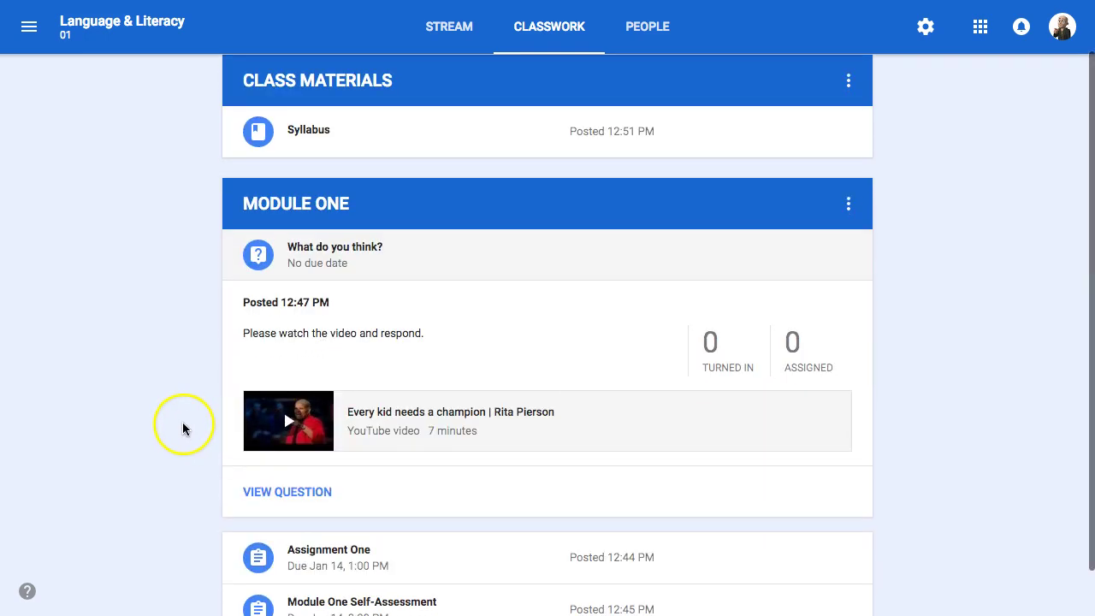
scroll(137, 293, down, 1)
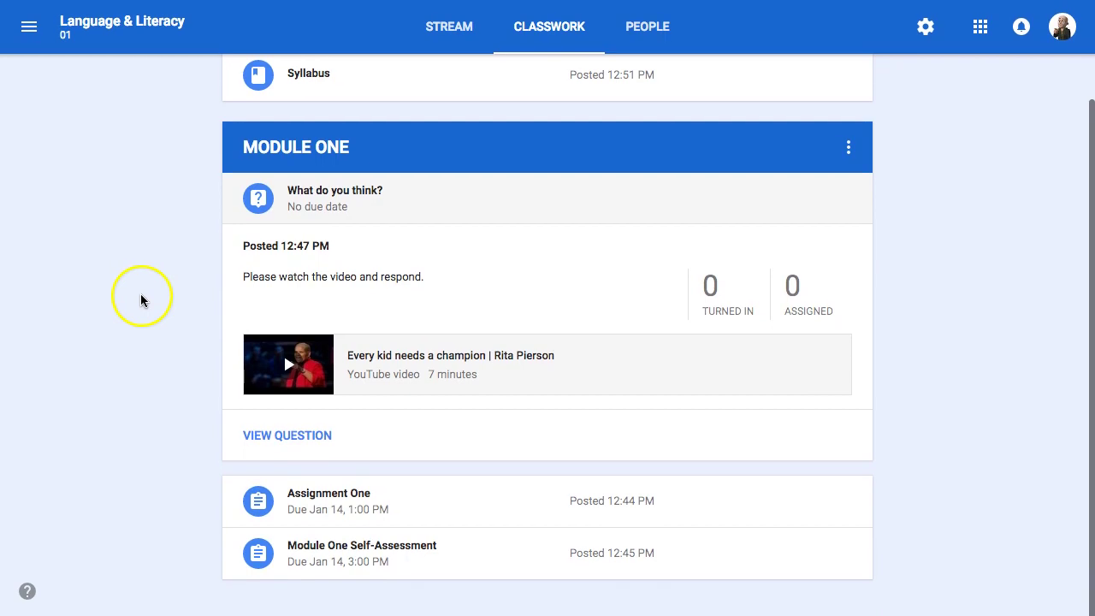
click(423, 353)
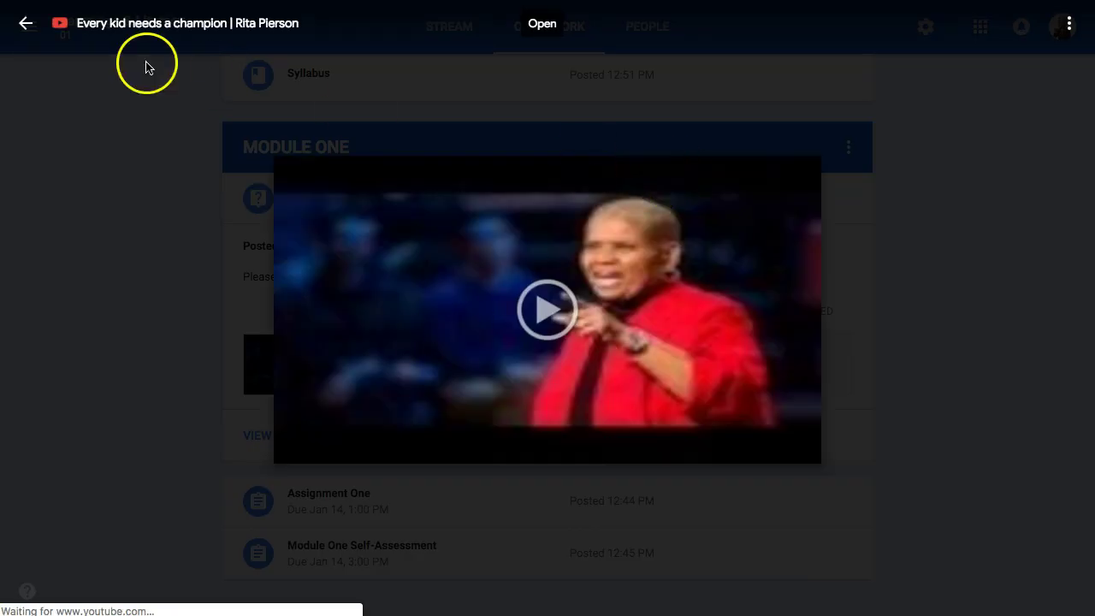
click(26, 24)
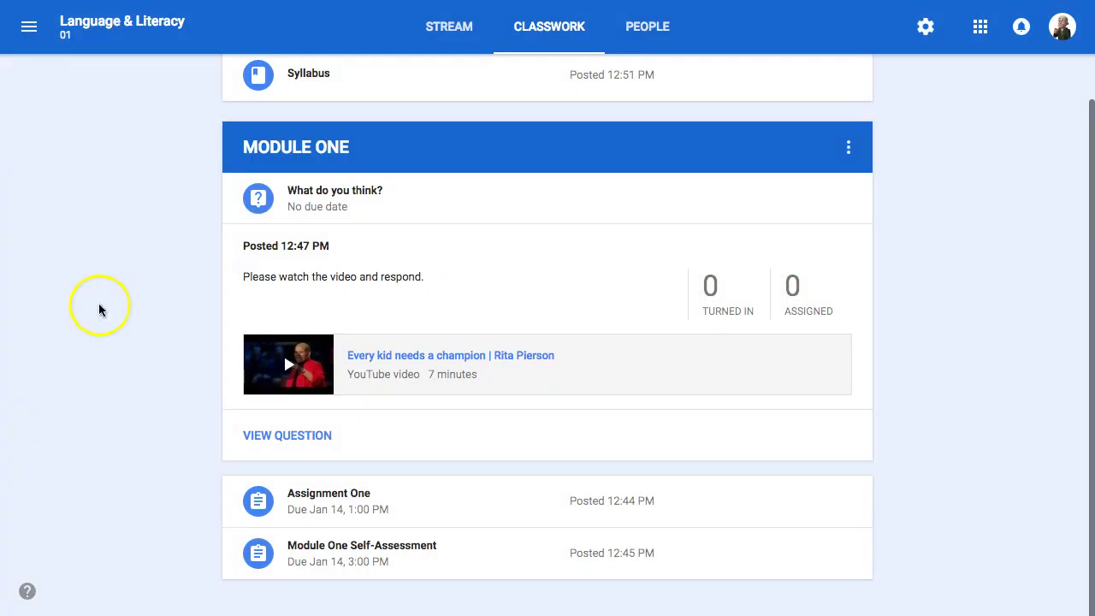
Step: View the student answers page of the "What do you think?" question, and return to the classwork
click(290, 435)
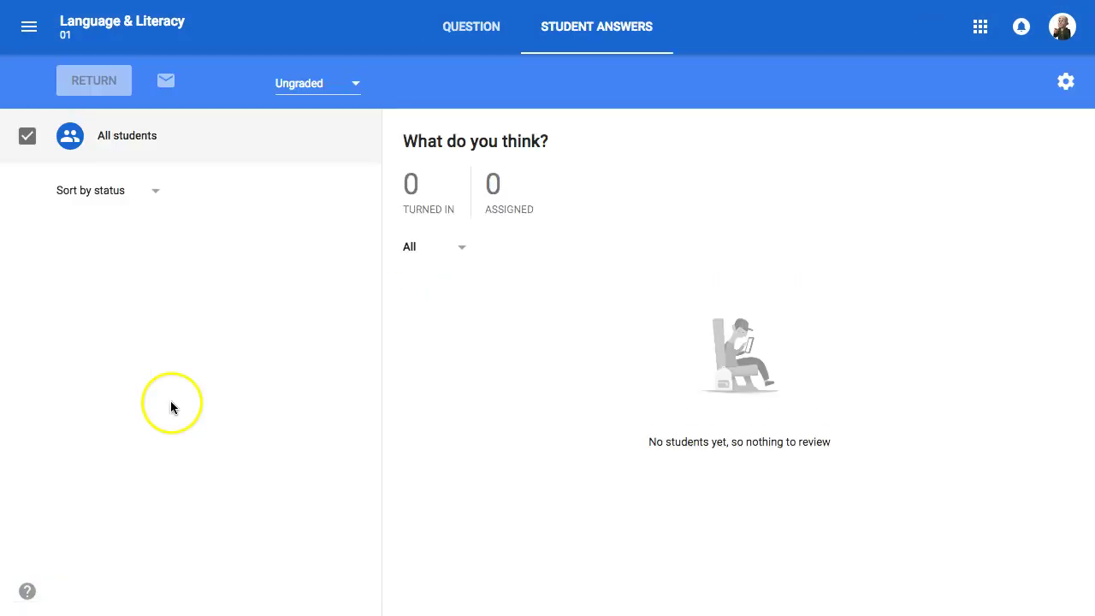
click(62, 31)
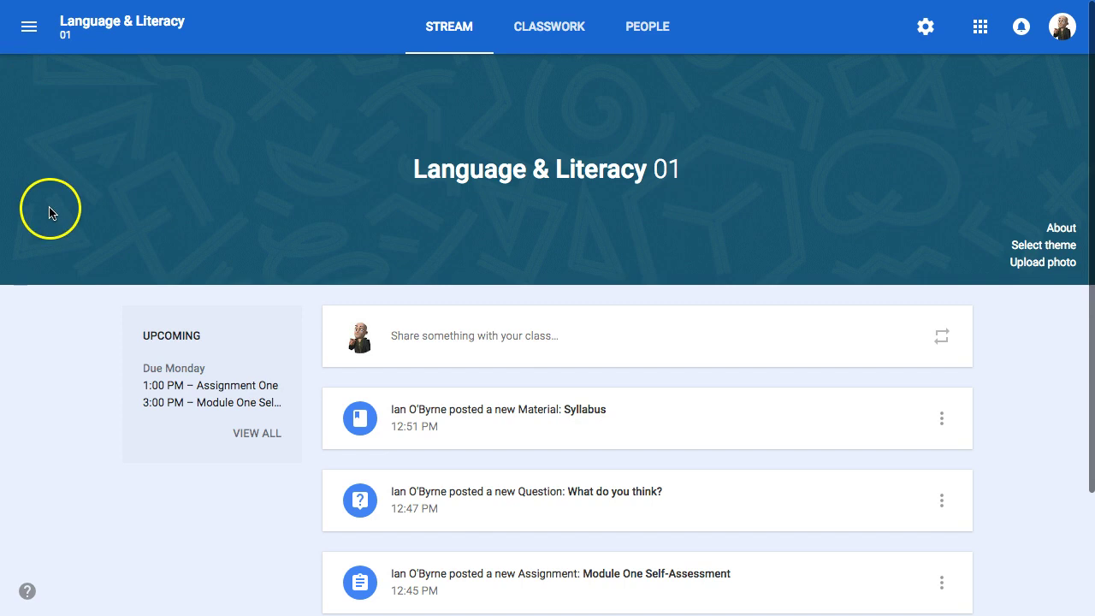
click(505, 39)
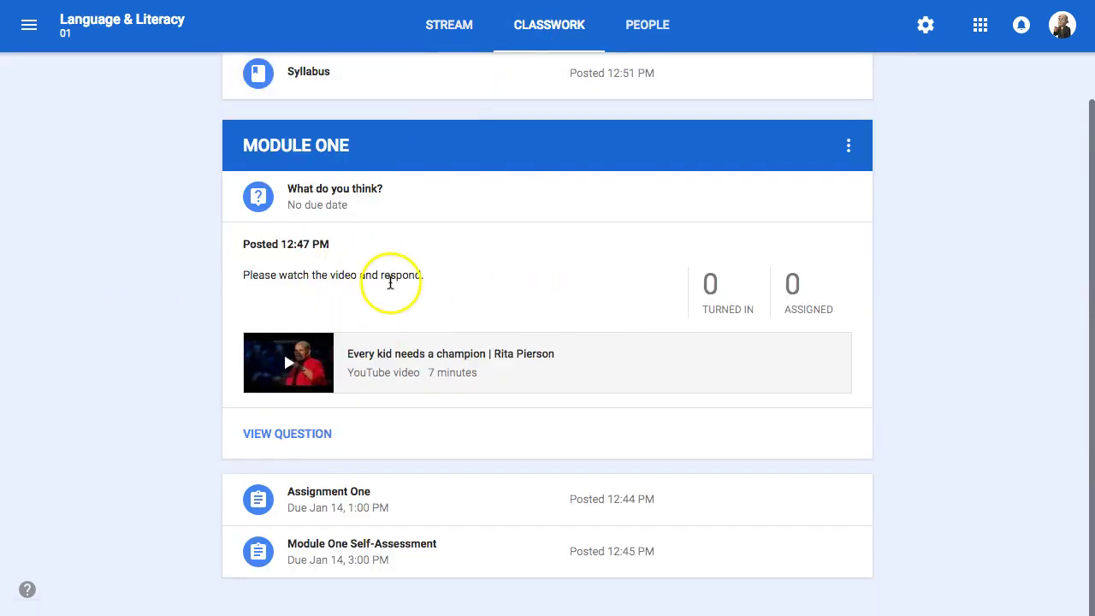
click(310, 436)
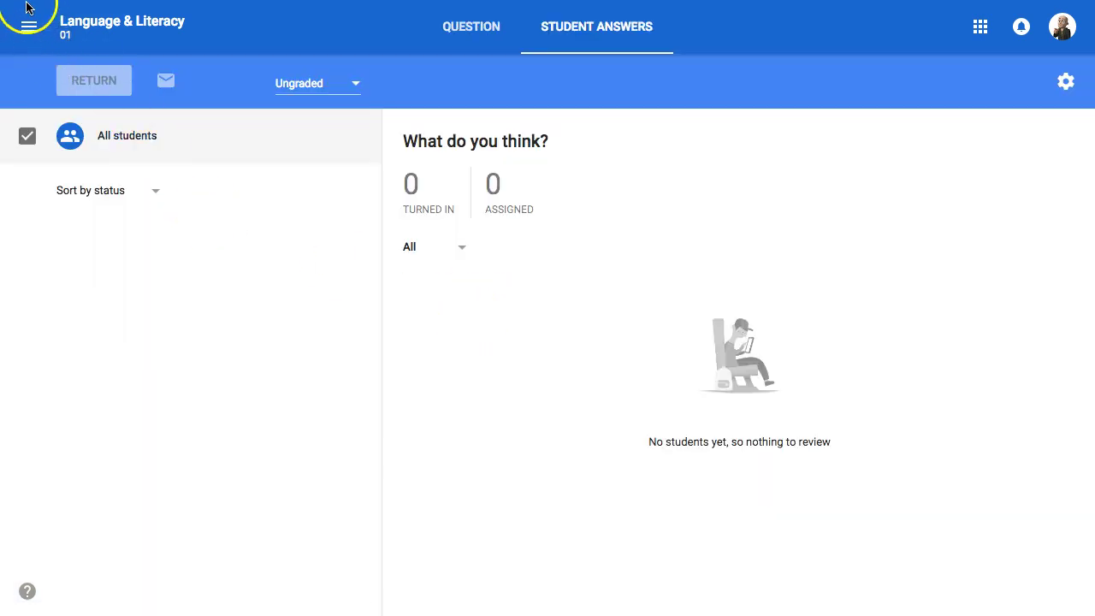
key(alt+Left)
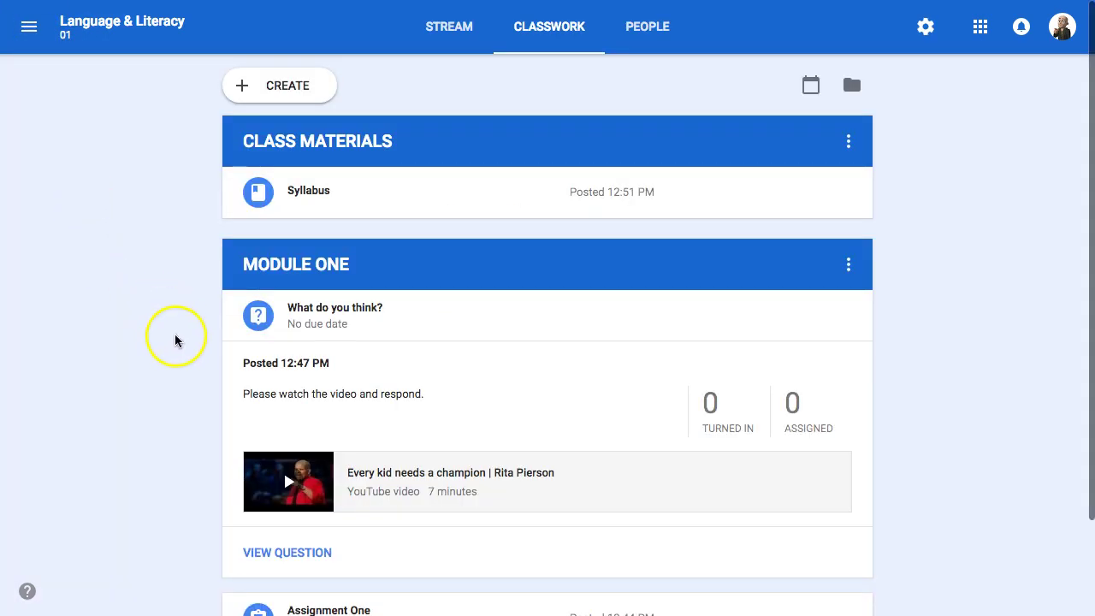
Step: Open the question's student answers from its turned-in count, and go back to the classwork
scroll(174, 337, down, 3)
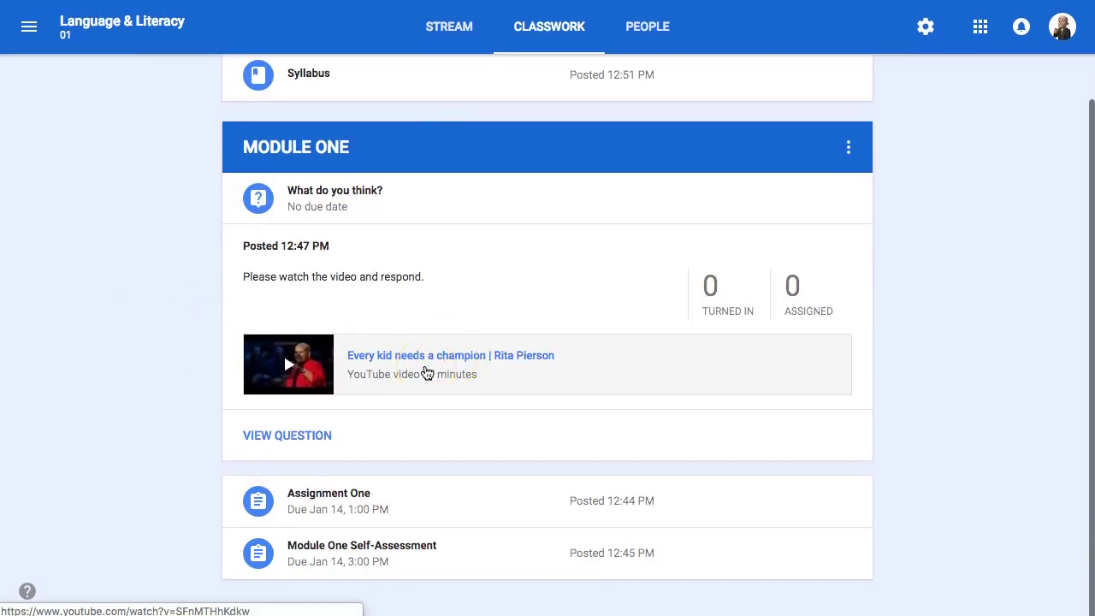
click(719, 298)
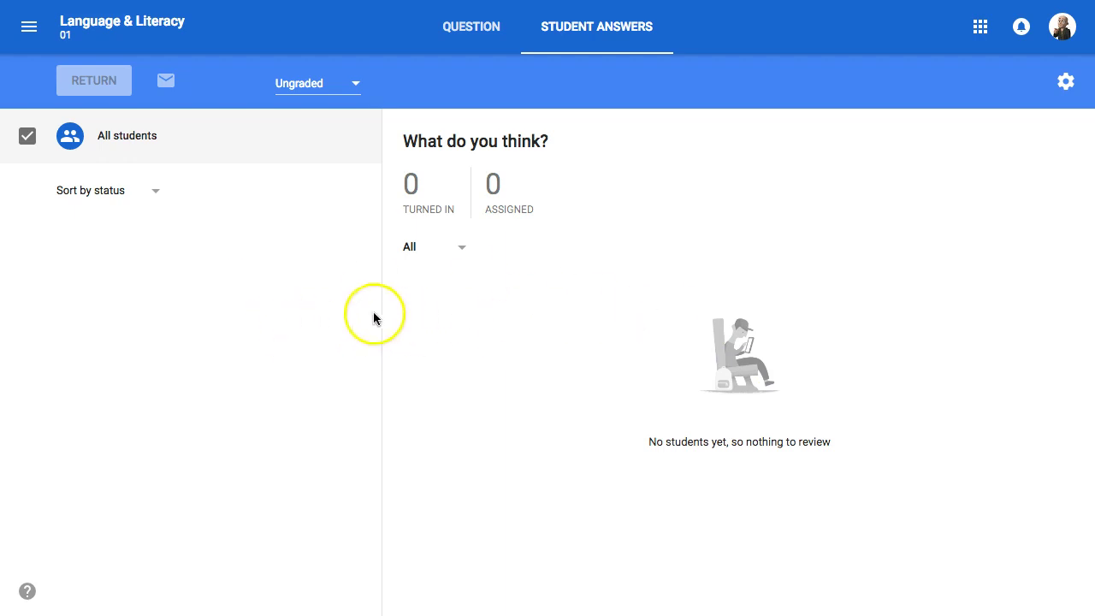
click(80, 33)
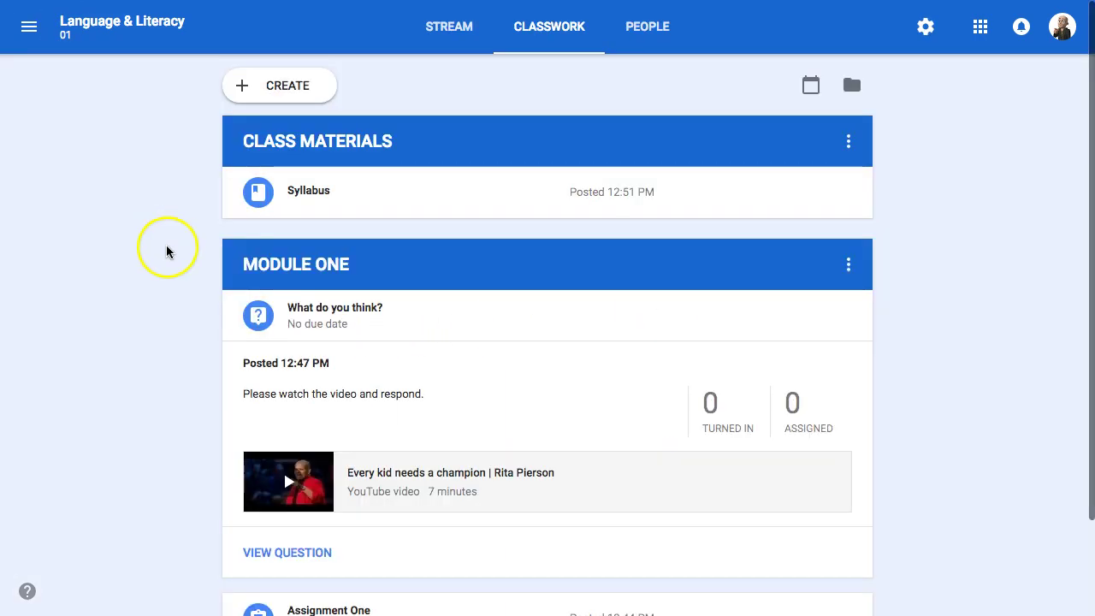
Step: Expand Assignment One, examine its student work page and assignment folder option, and return to the classwork
scroll(167, 251, down, 2)
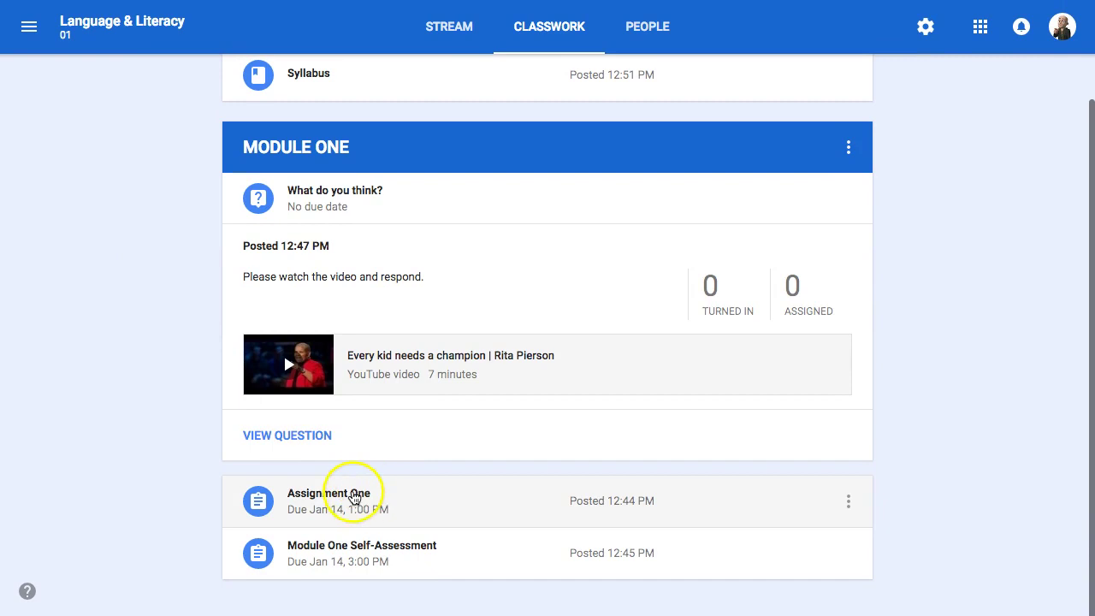
click(355, 499)
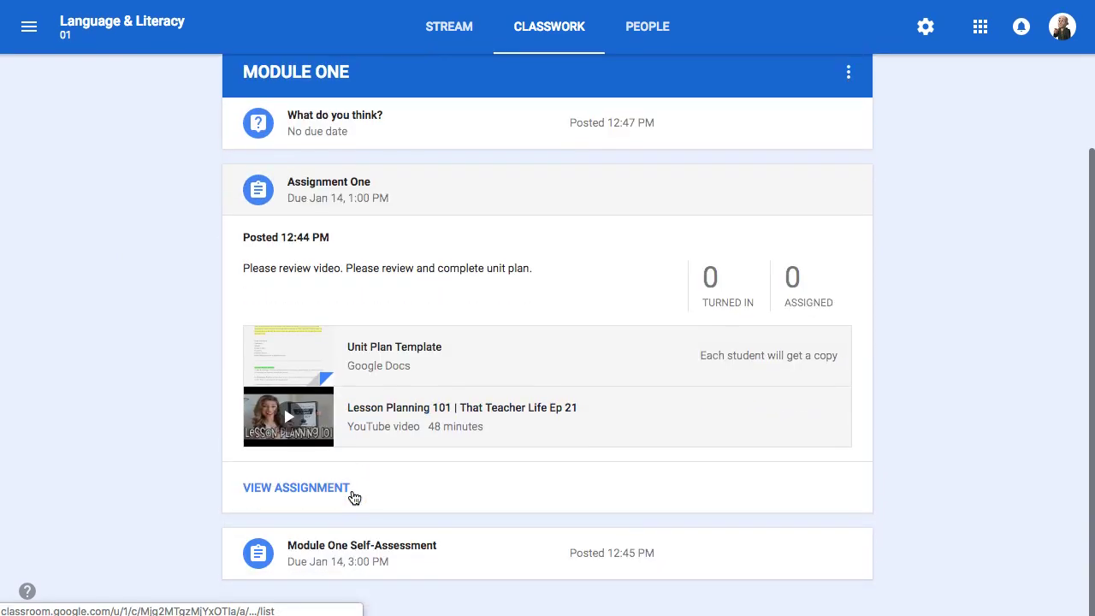
click(317, 489)
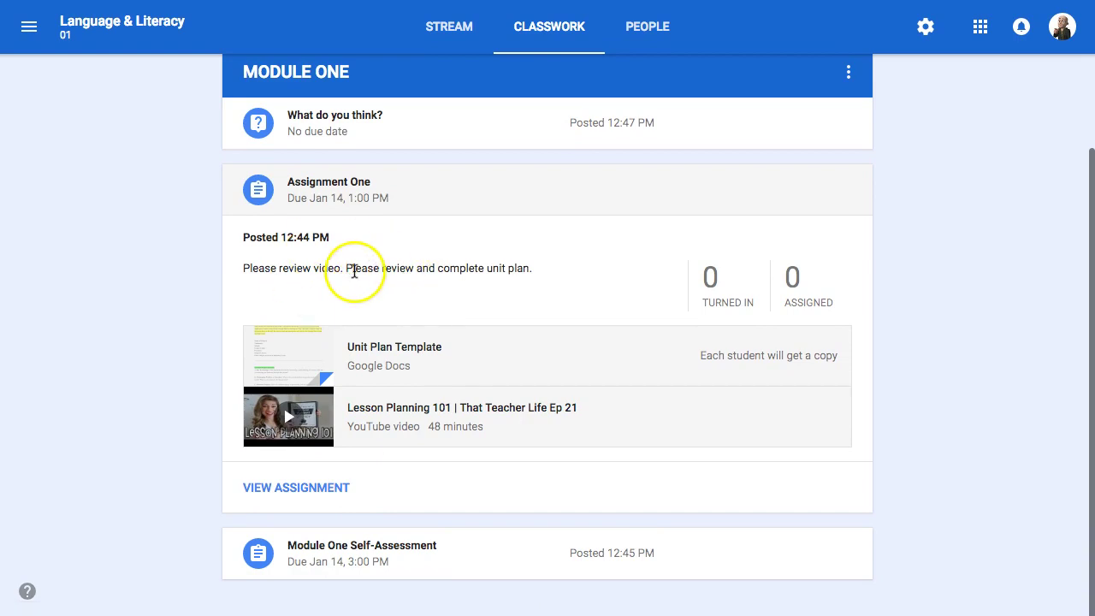
click(313, 487)
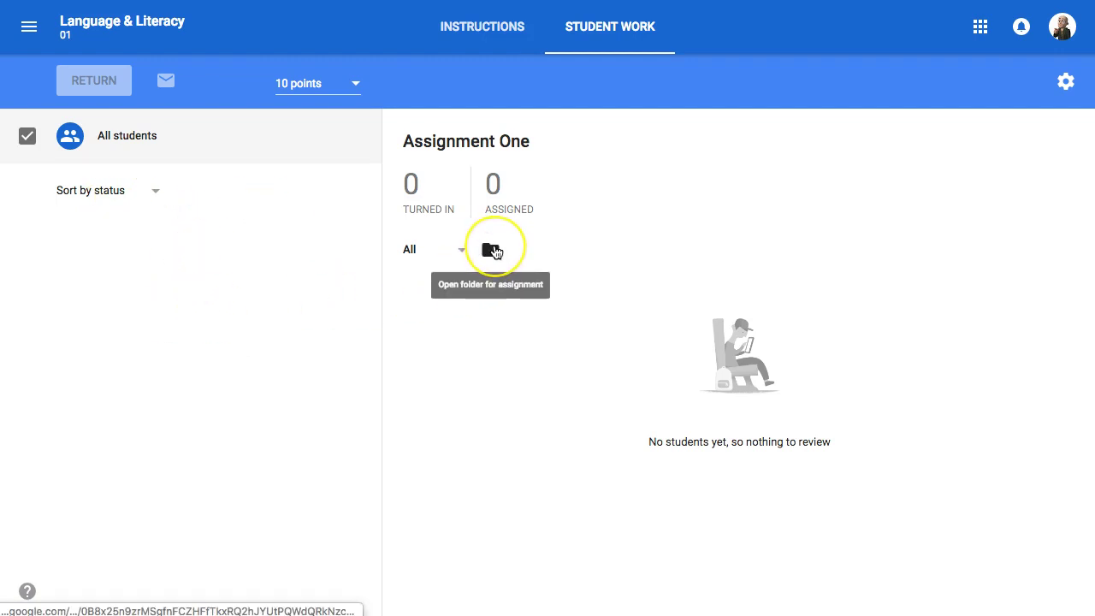
click(363, 180)
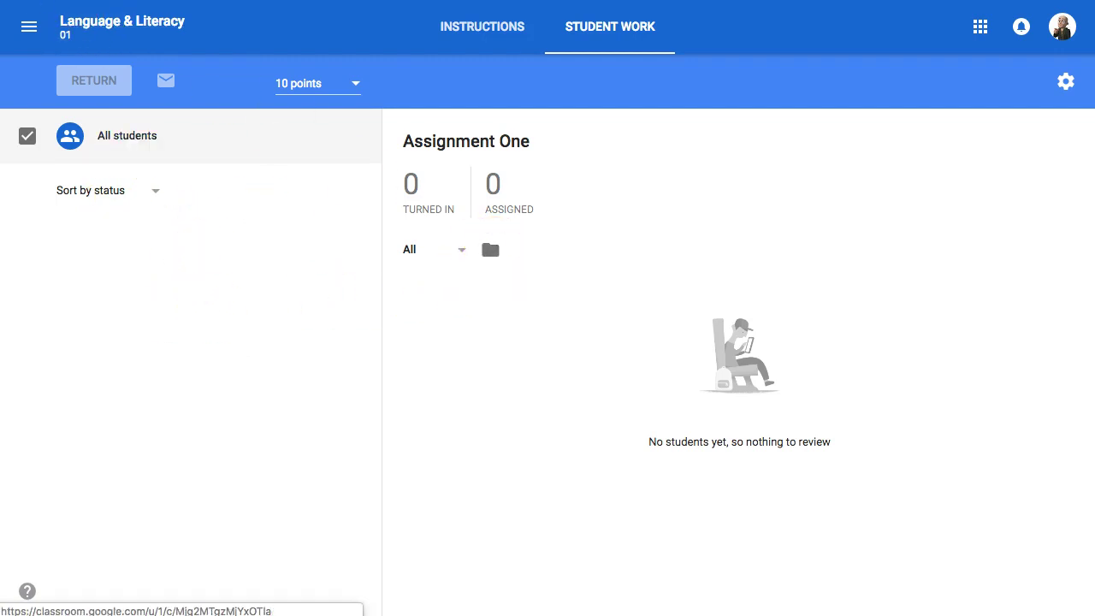
click(129, 253)
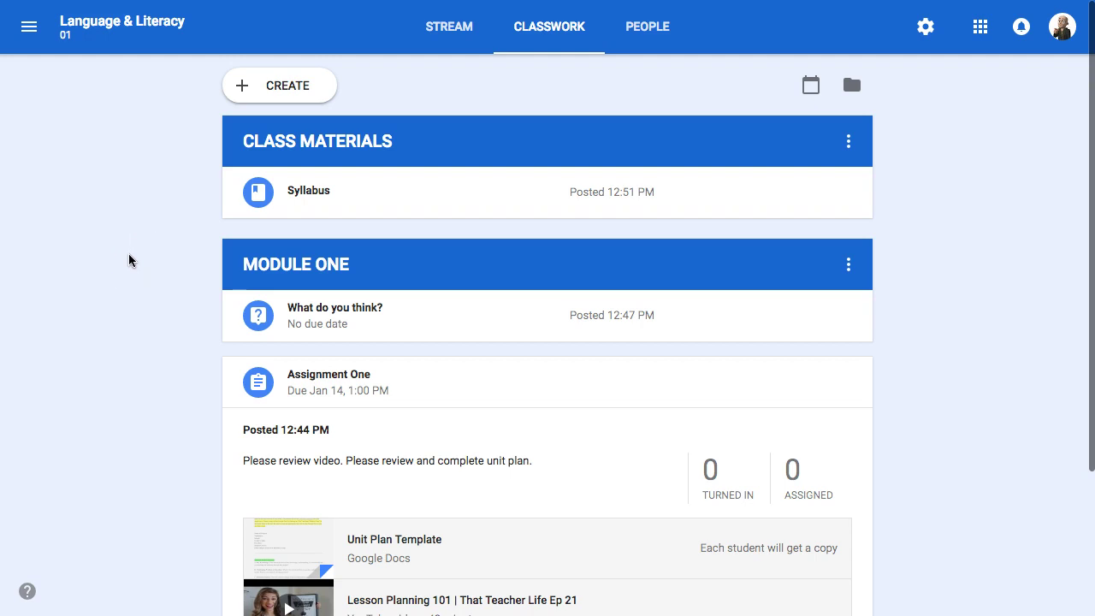
Step: Expand Module One Self-Assessment, view its attached Blank Quiz form, and close the form to return to the classwork
scroll(137, 325, down, 3)
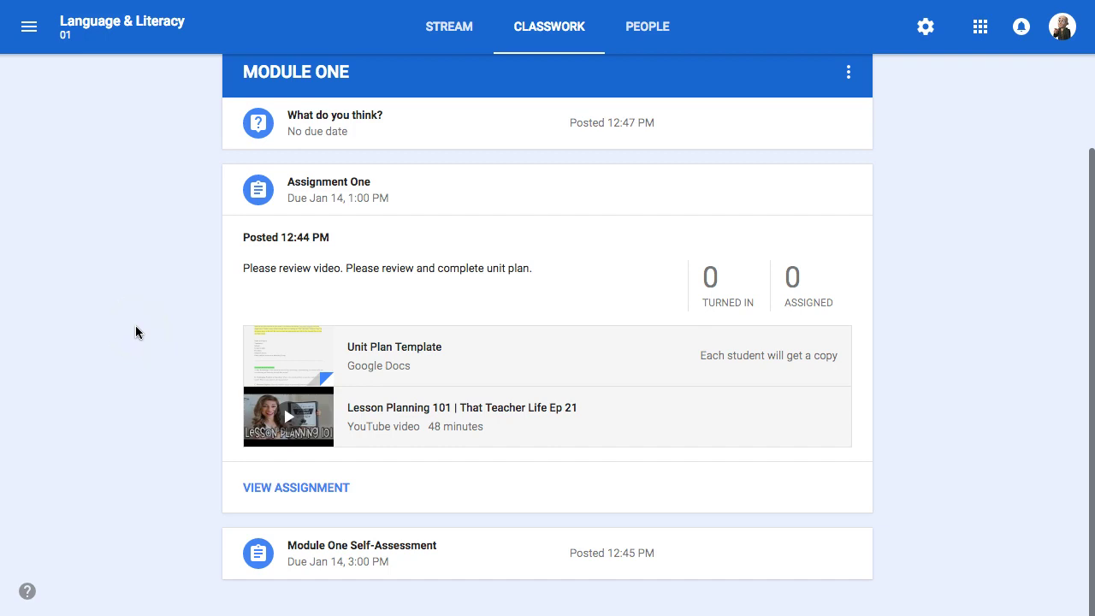
click(362, 552)
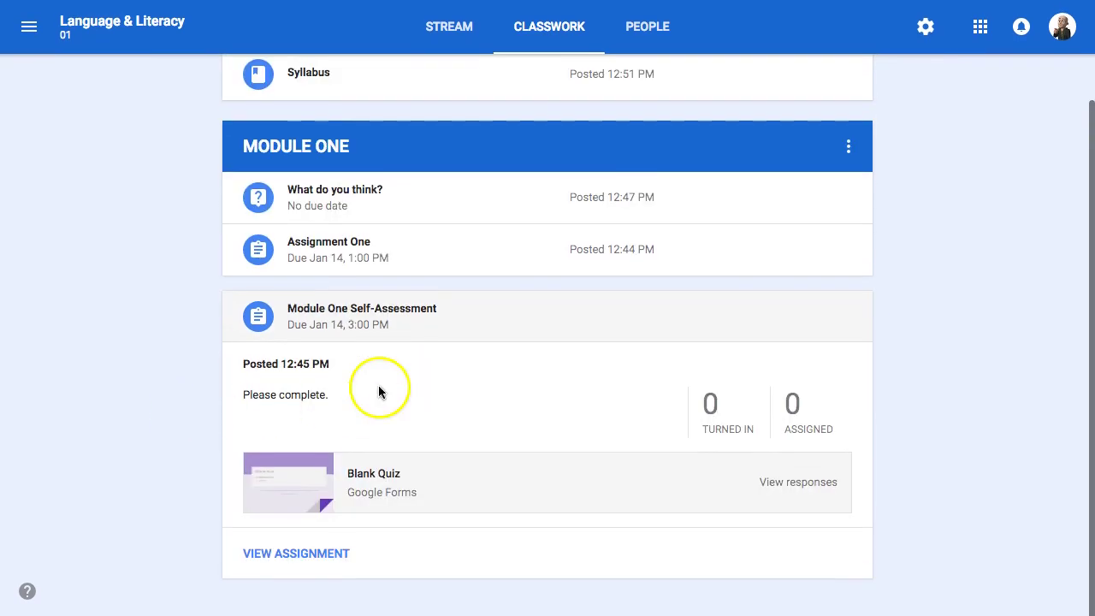
click(368, 473)
key(super+w)
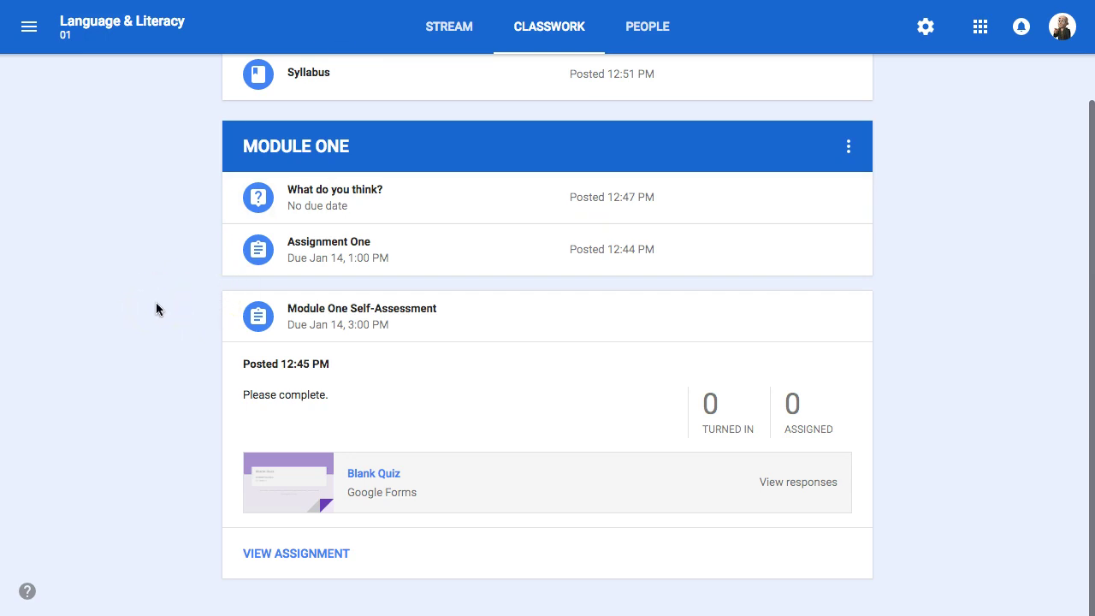
scroll(156, 302, up, 3)
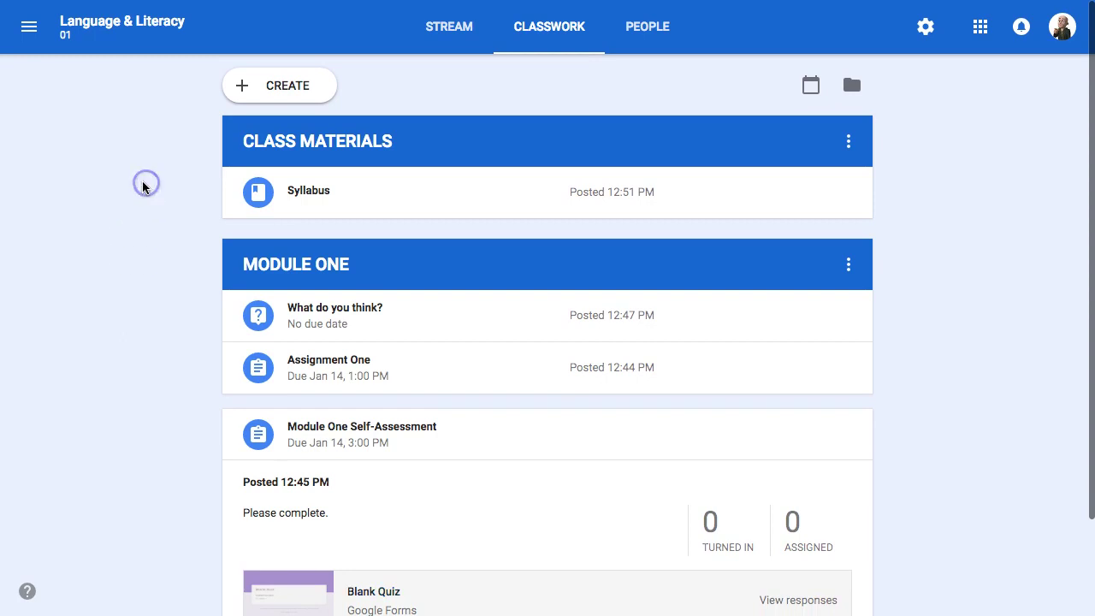
Step: Review the posts and upcoming work in the class stream, and return to the classwork
click(650, 29)
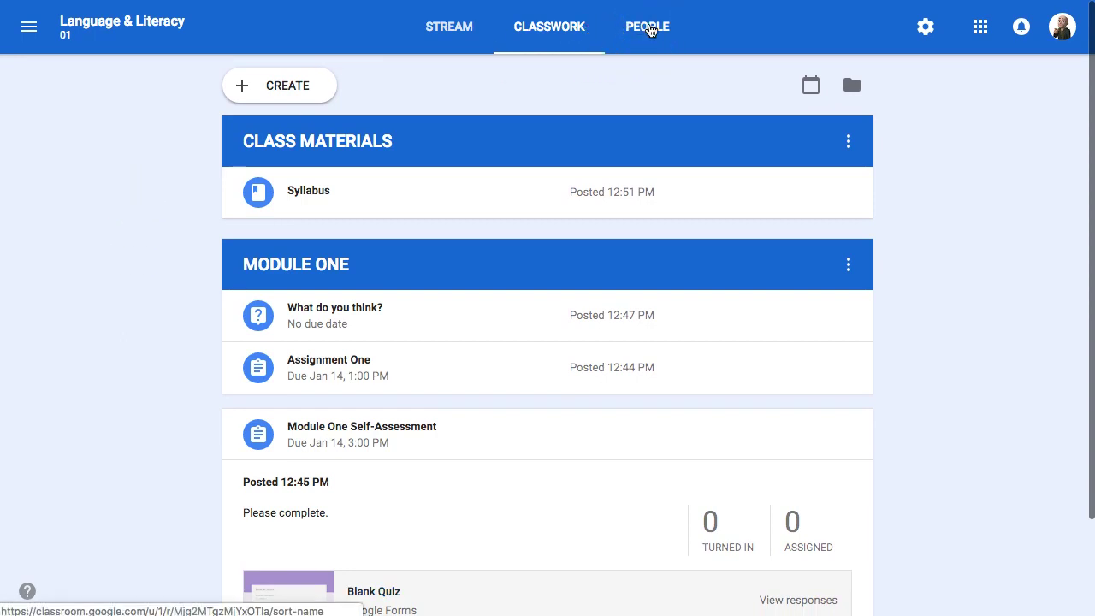
click(147, 24)
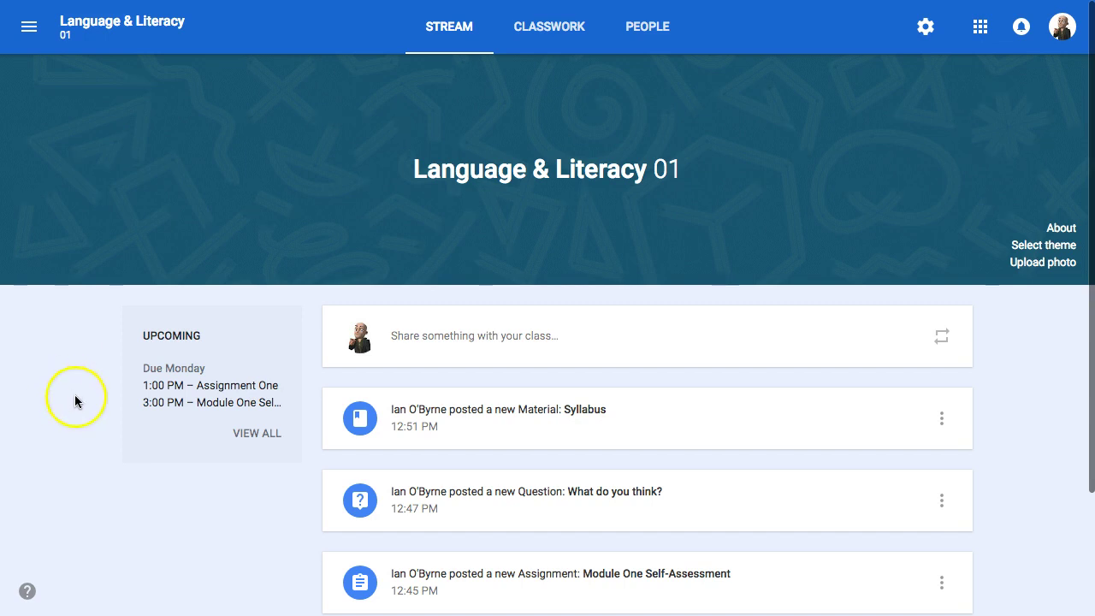
scroll(342, 335, down, 2)
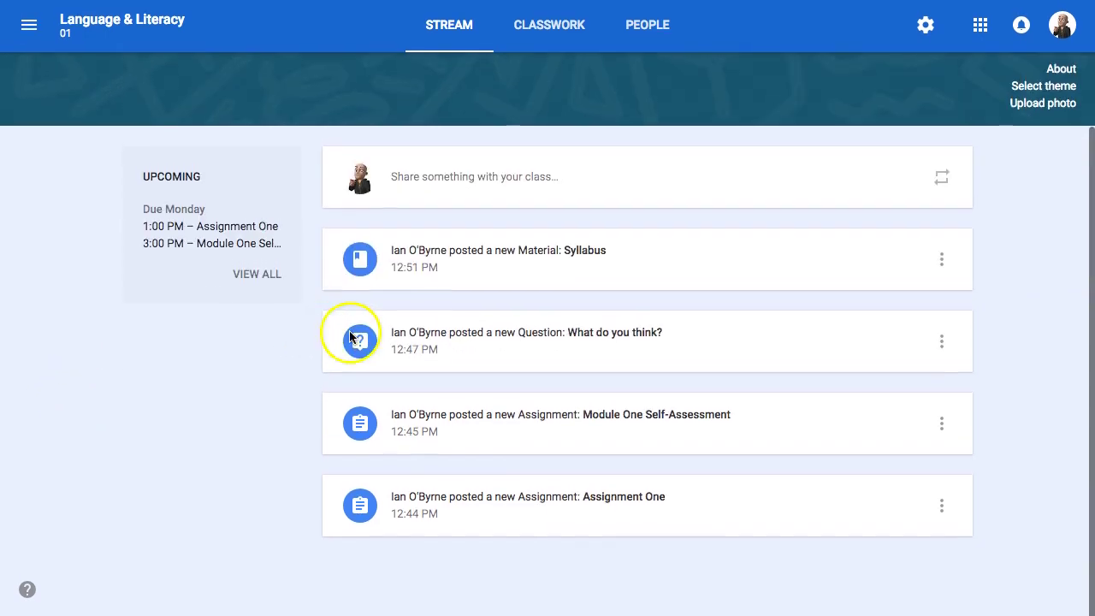
scroll(159, 399, up, 2)
scroll(157, 400, up, 1)
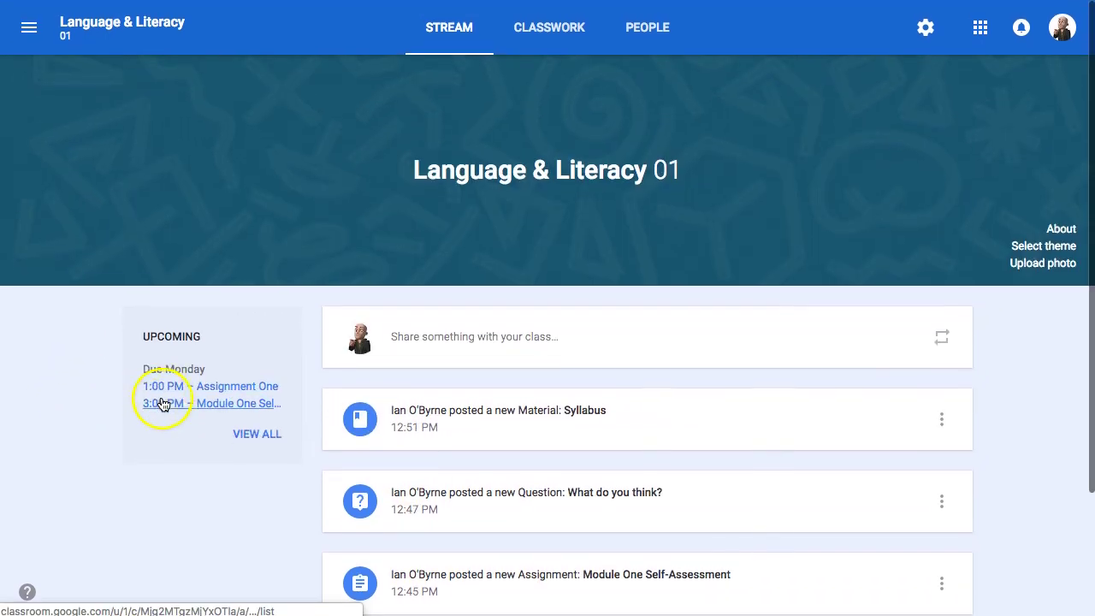
click(547, 25)
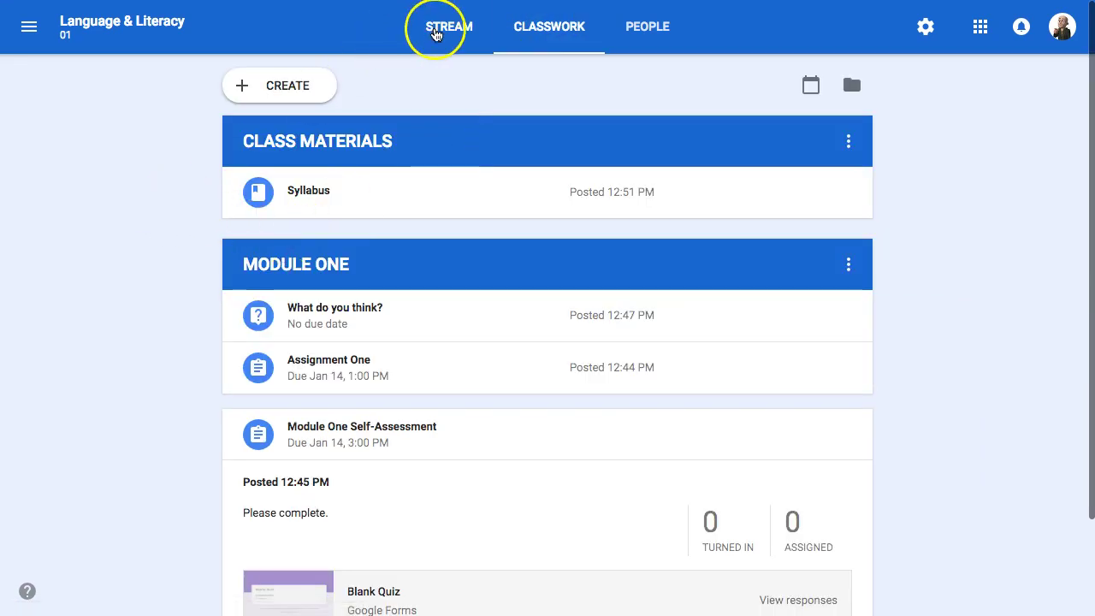
Step: Examine the teachers and students sections of the class roster, and view the teacher invitation form without inviting anyone
click(670, 26)
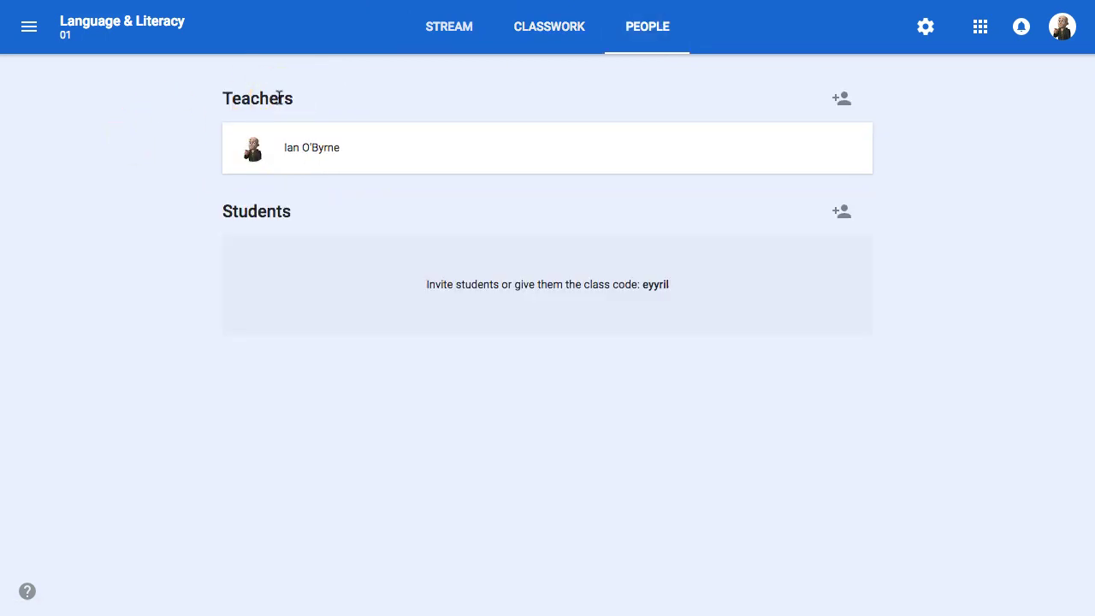
drag(233, 98, 296, 99)
drag(217, 216, 283, 212)
click(399, 208)
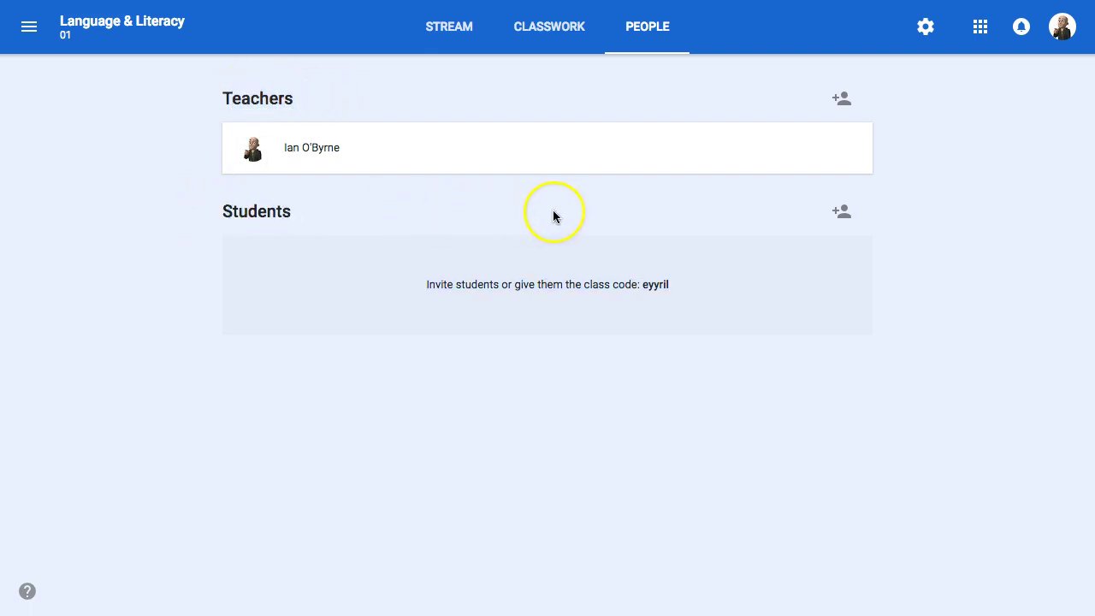
click(838, 101)
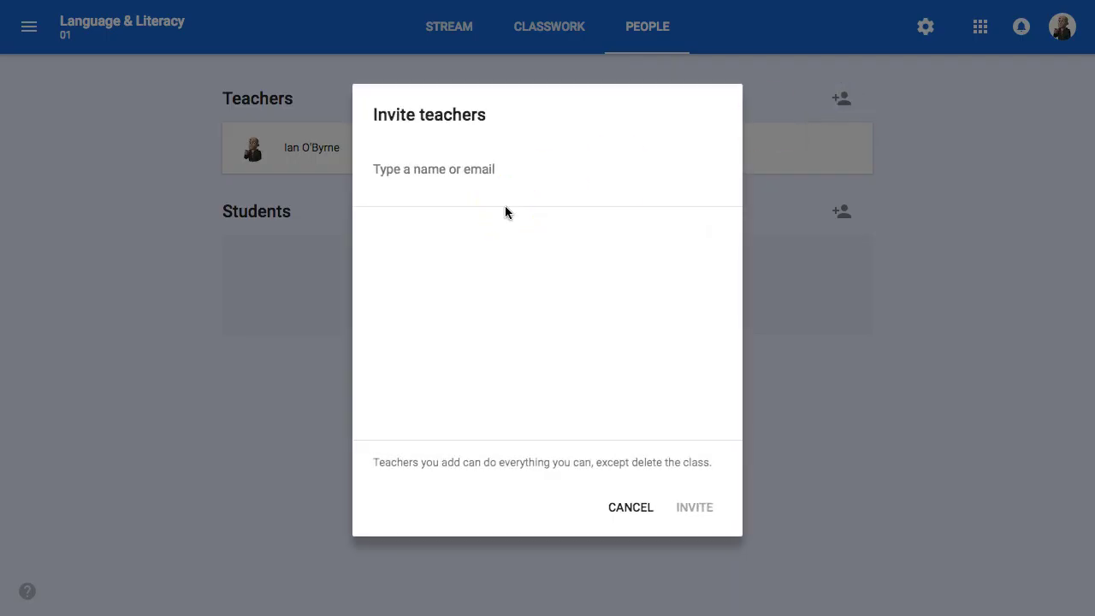
click(623, 510)
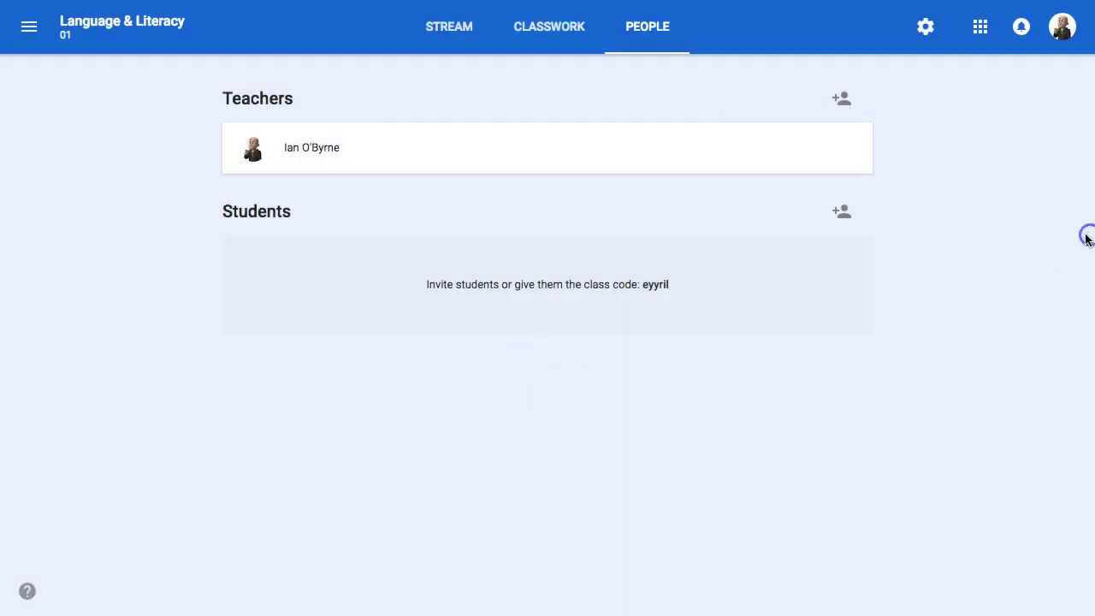
Step: View the student invitation form in the class roster and close it without inviting anyone
click(844, 213)
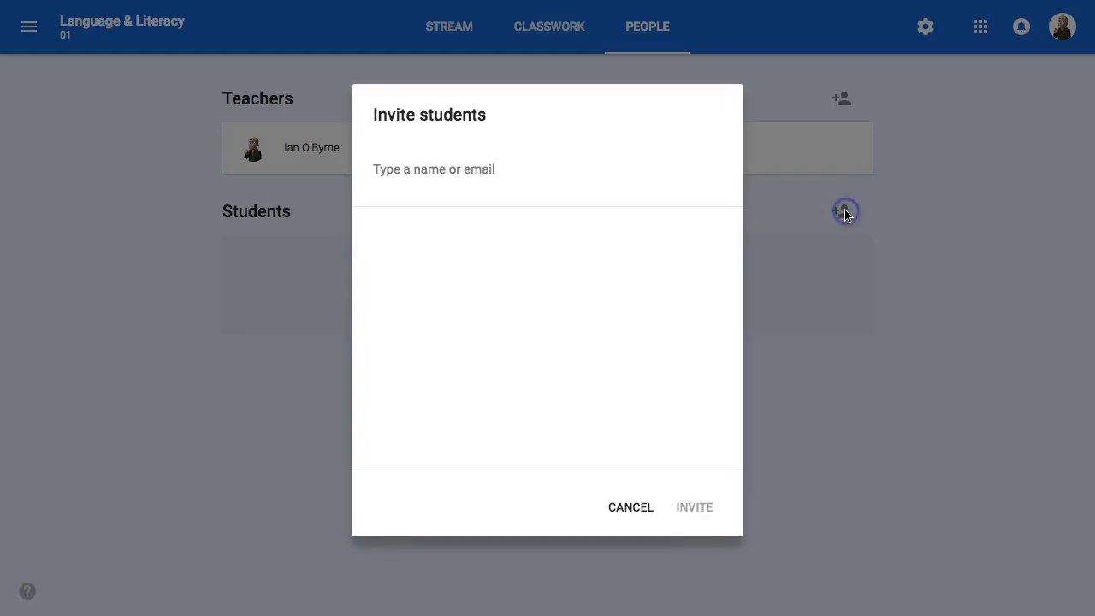
click(455, 198)
click(476, 369)
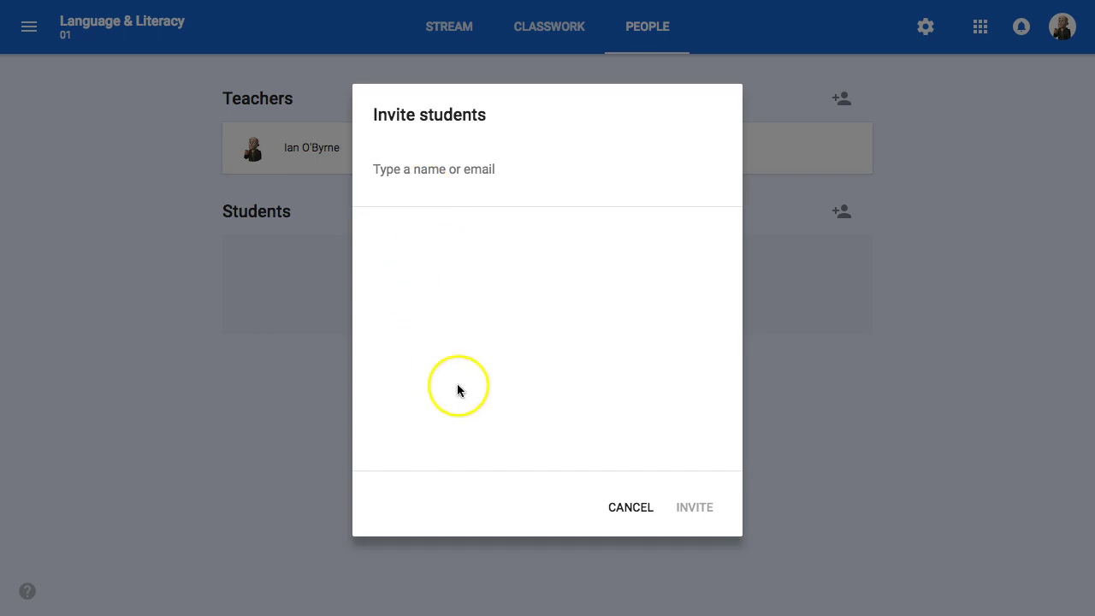
click(623, 507)
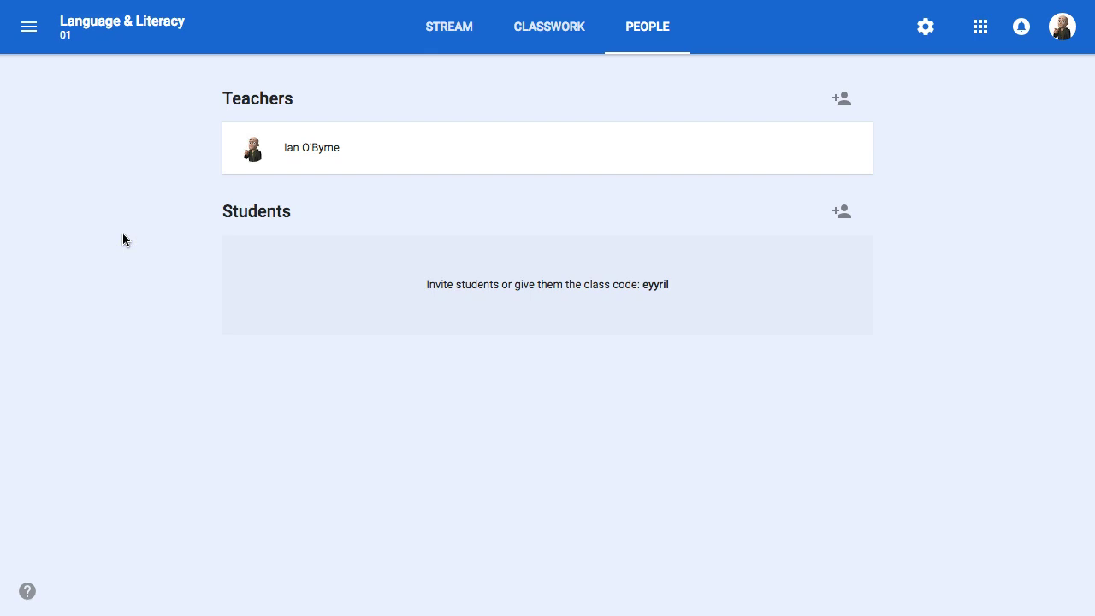
Step: Go to the overview of all classes, view the form for joining a class, and cancel it
click(29, 27)
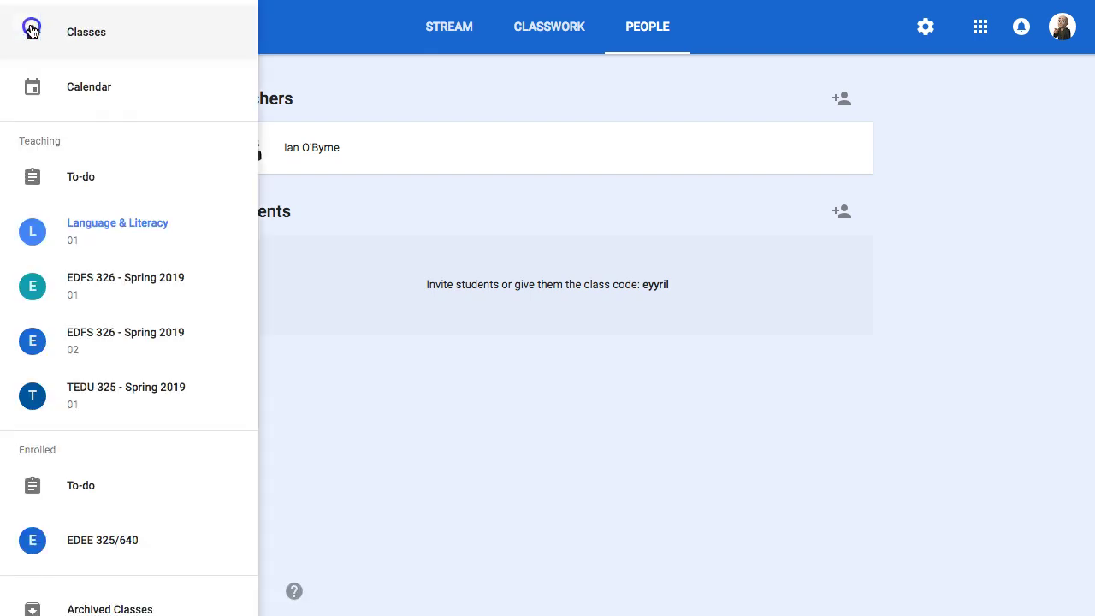
click(80, 35)
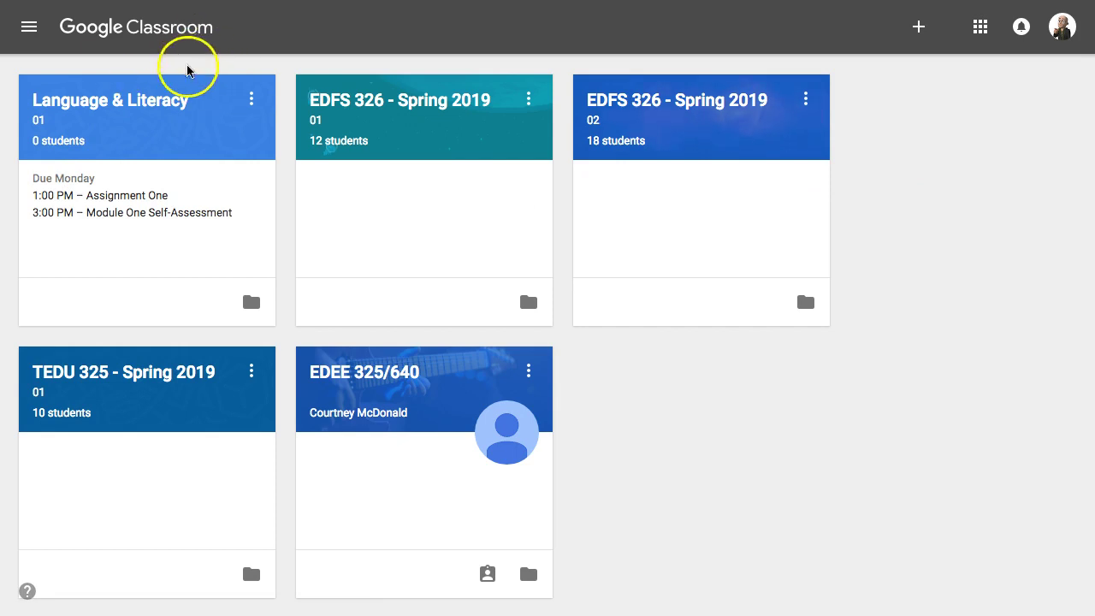
click(919, 27)
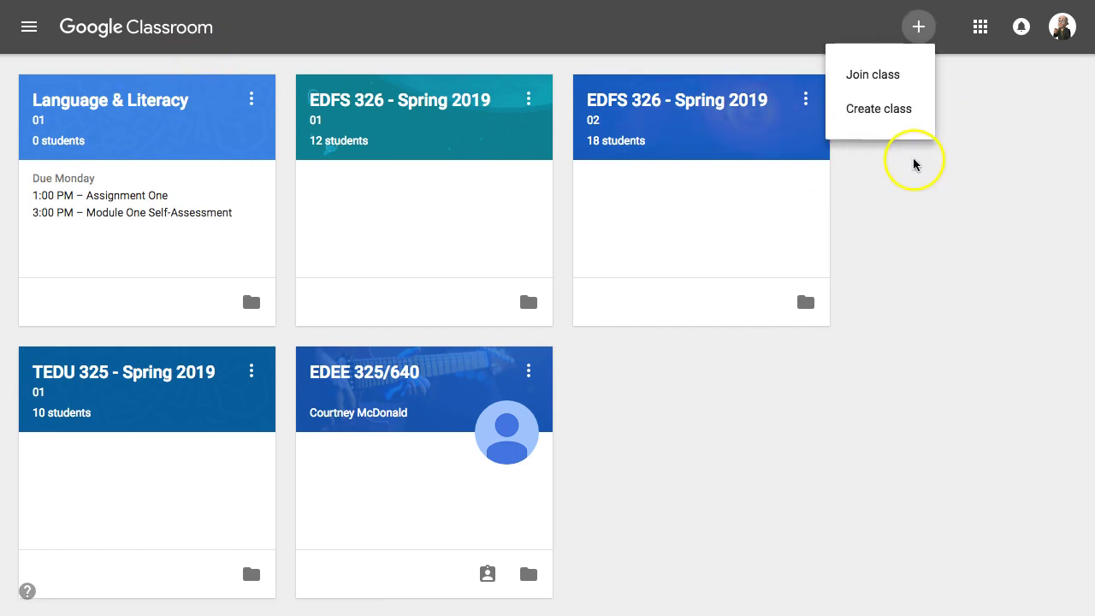
click(875, 74)
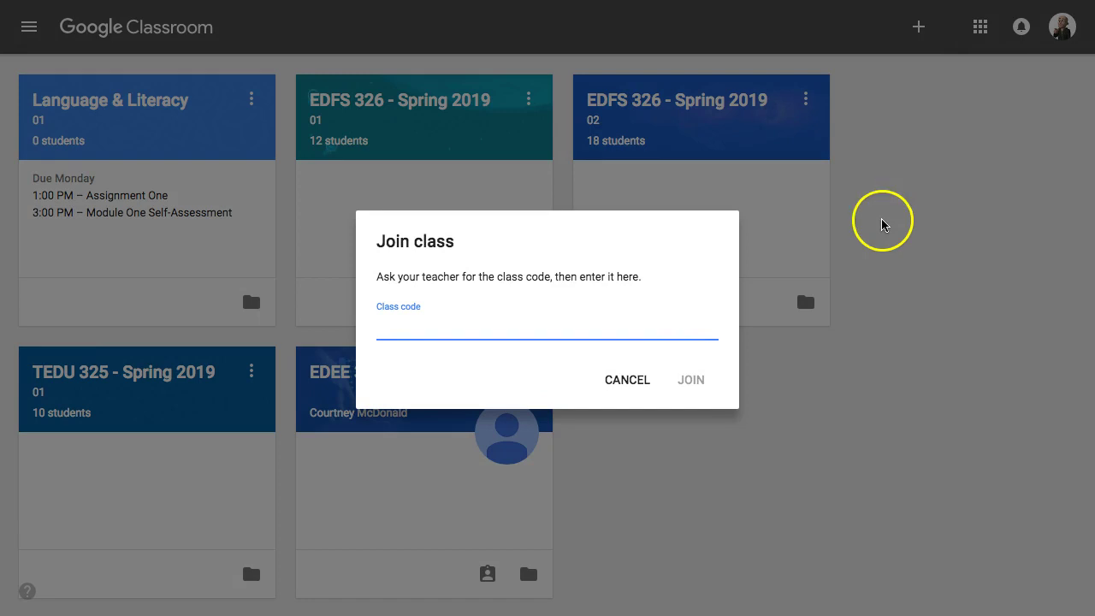
click(622, 379)
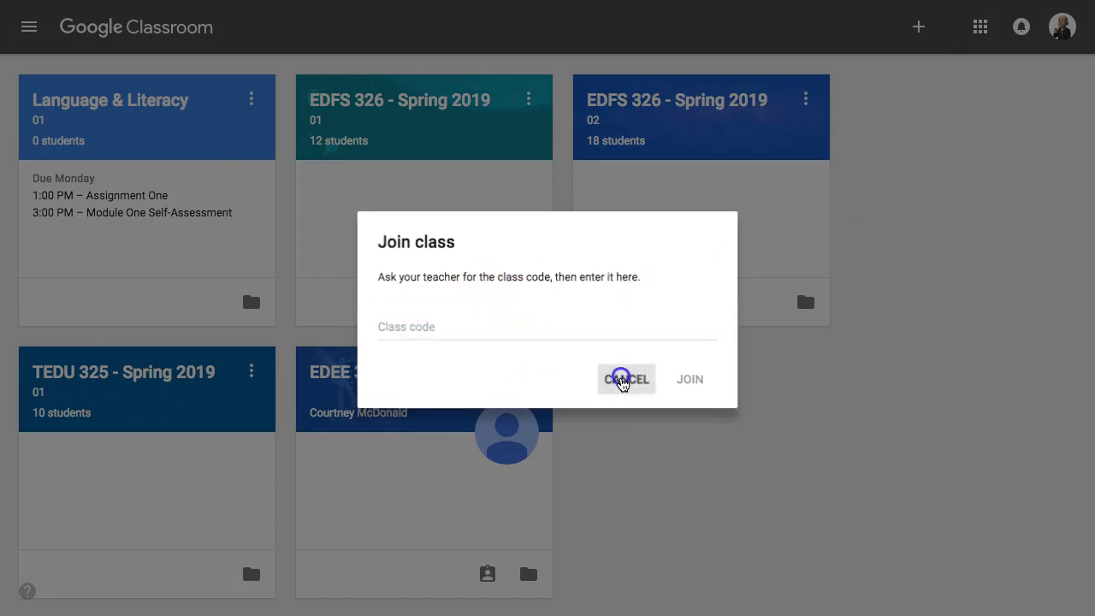
Step: Reopen the Language & Literacy class, examine the class code options in its settings, and return to the stream
click(159, 113)
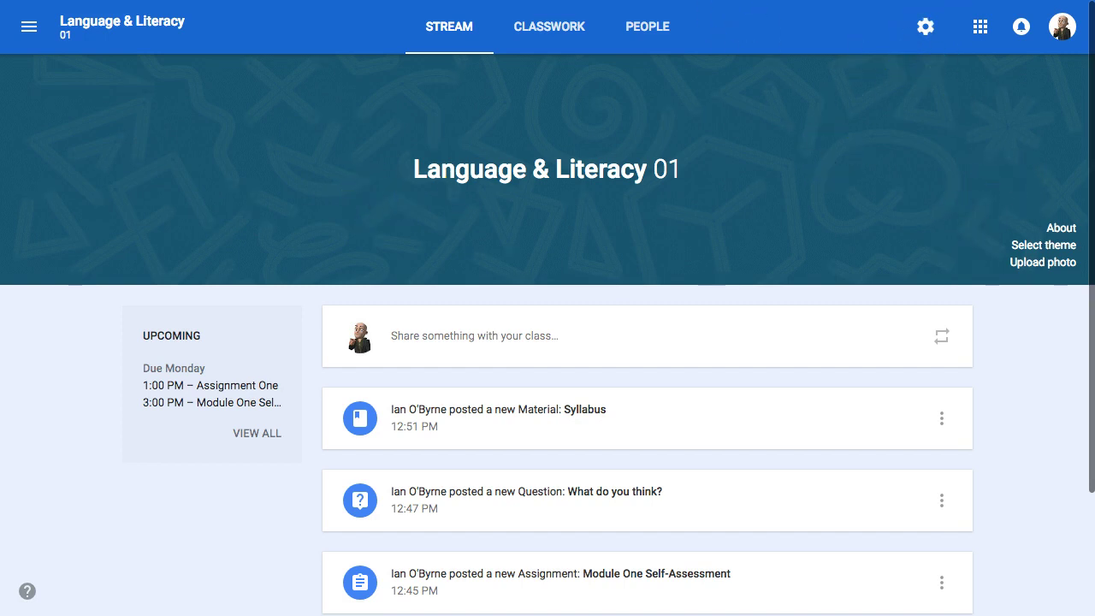
click(642, 29)
click(928, 29)
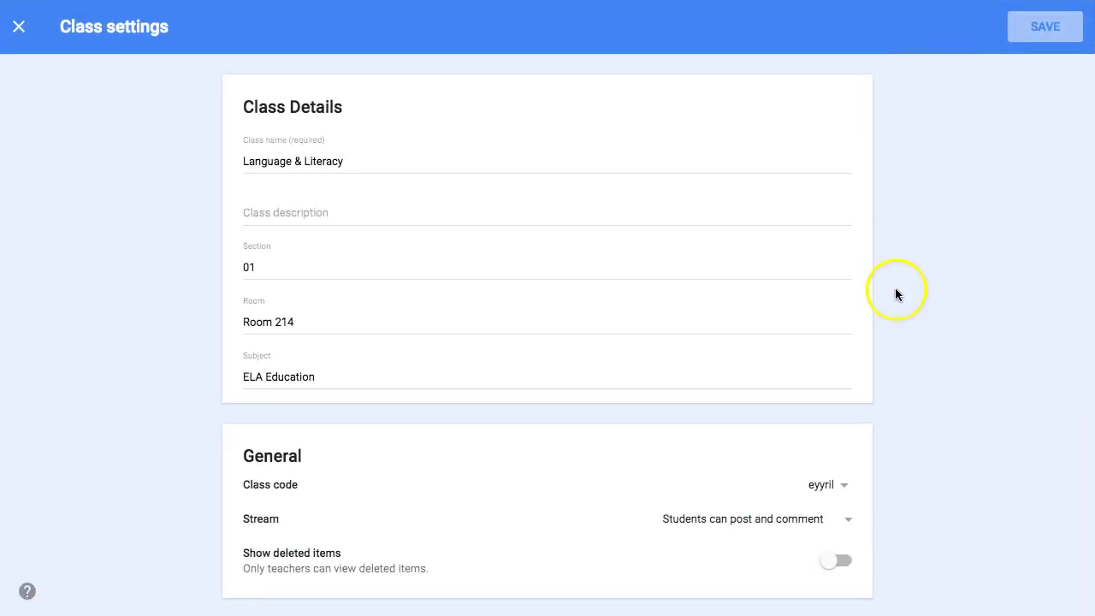
click(844, 485)
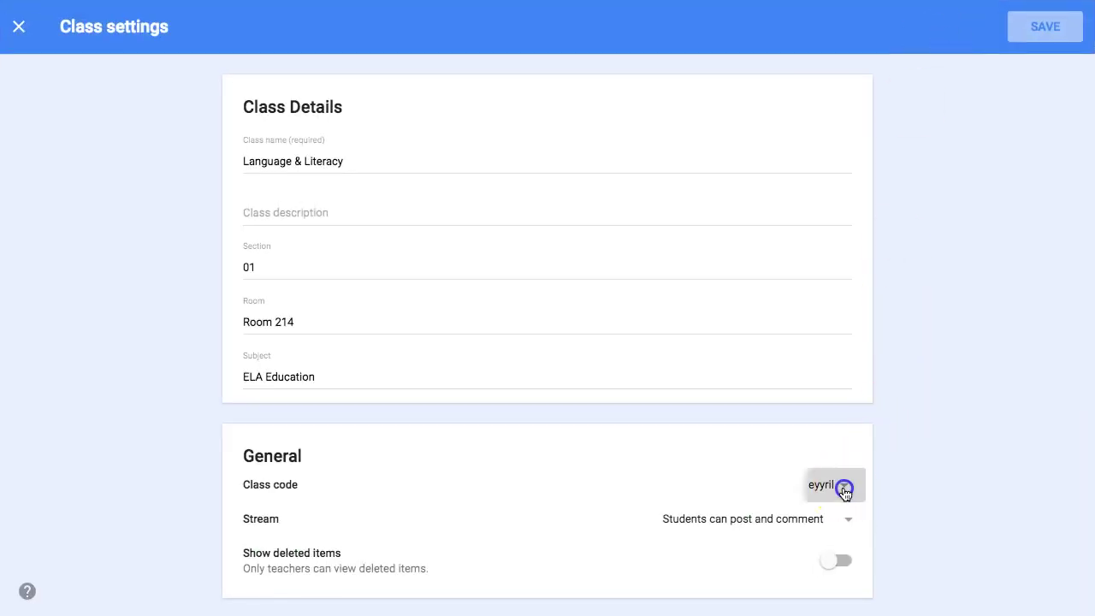
click(829, 492)
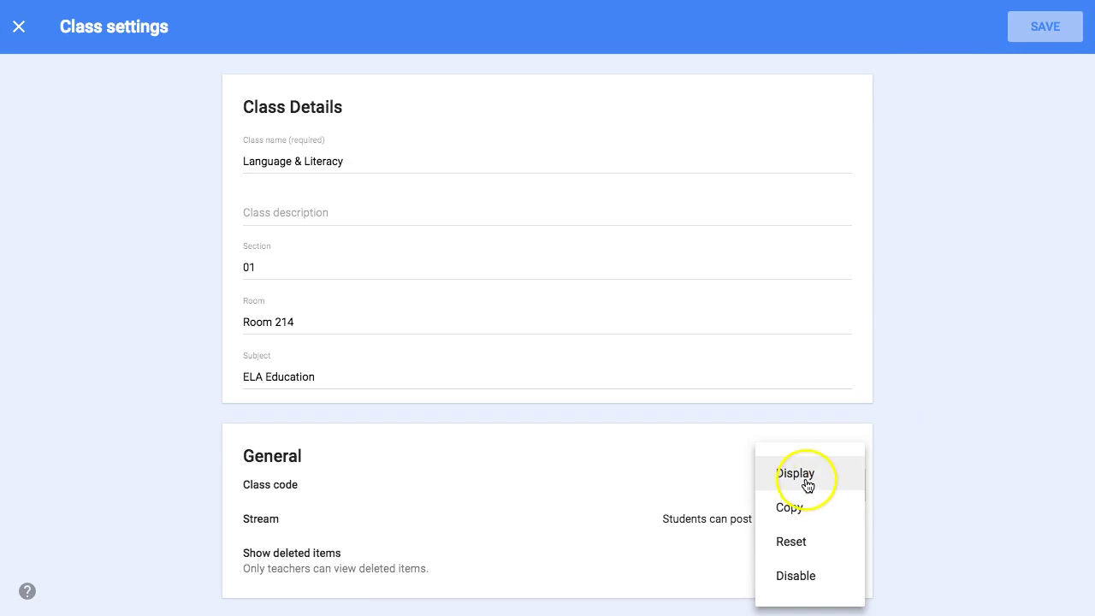
click(19, 27)
click(428, 27)
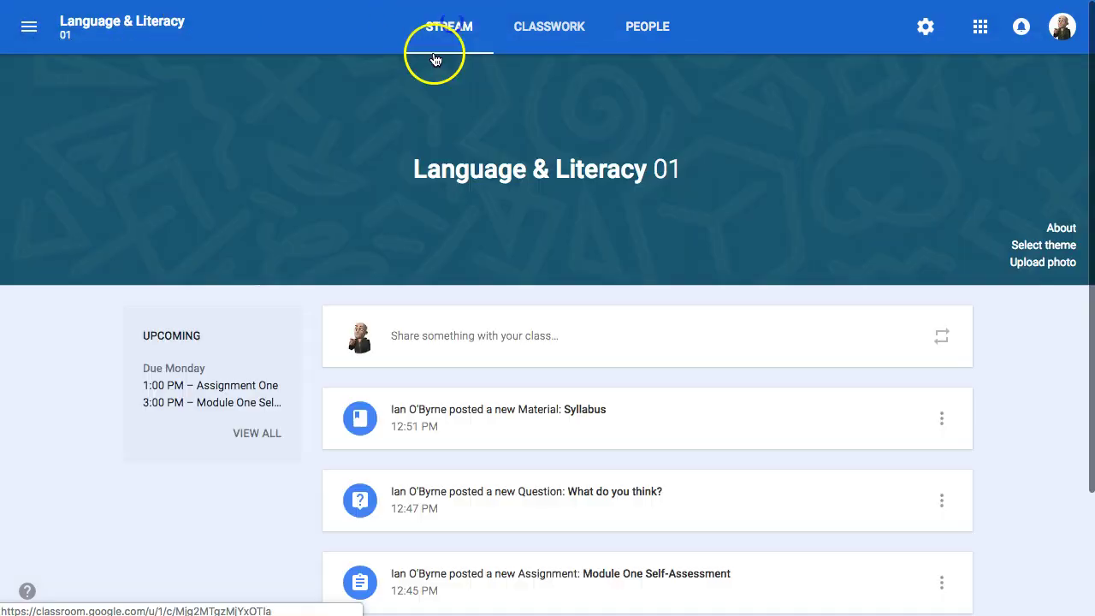
Step: Display the Language & Literacy class code full screen from the class settings, and close the code and the settings
click(927, 29)
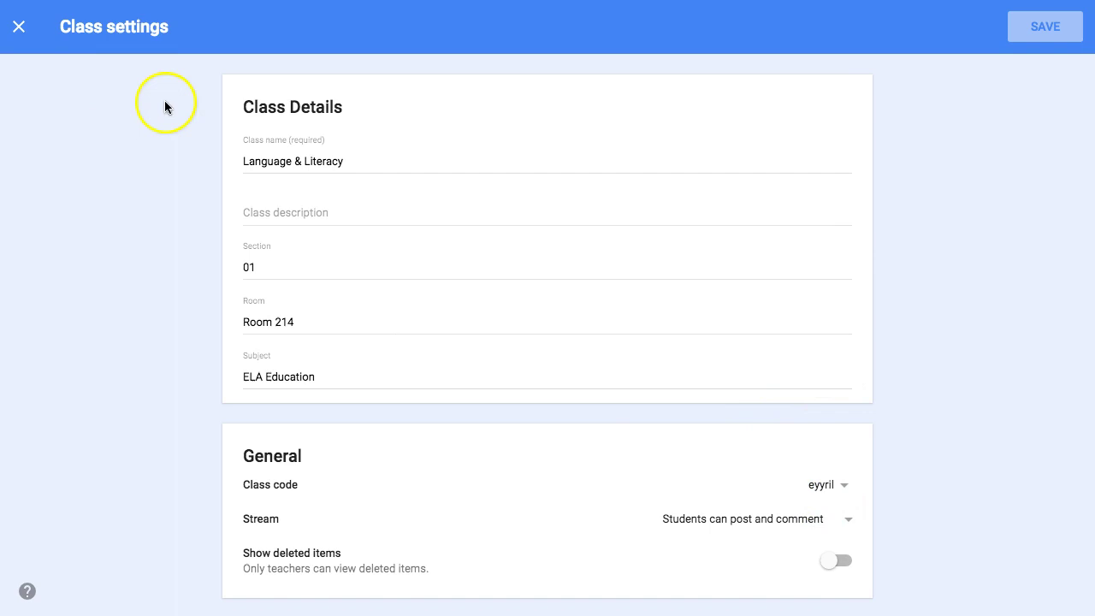
click(844, 485)
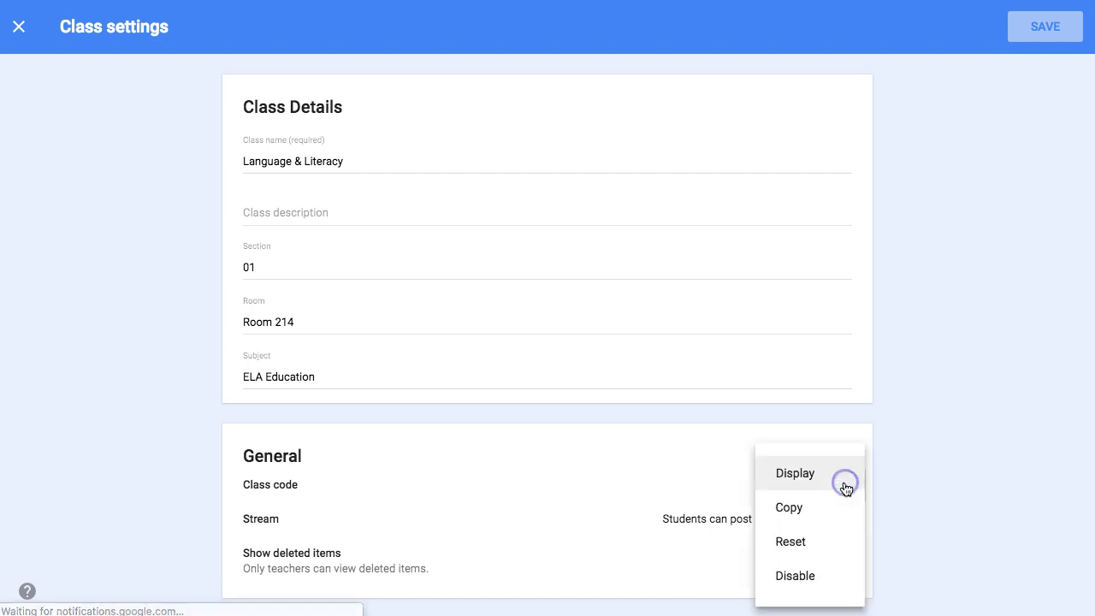
click(808, 476)
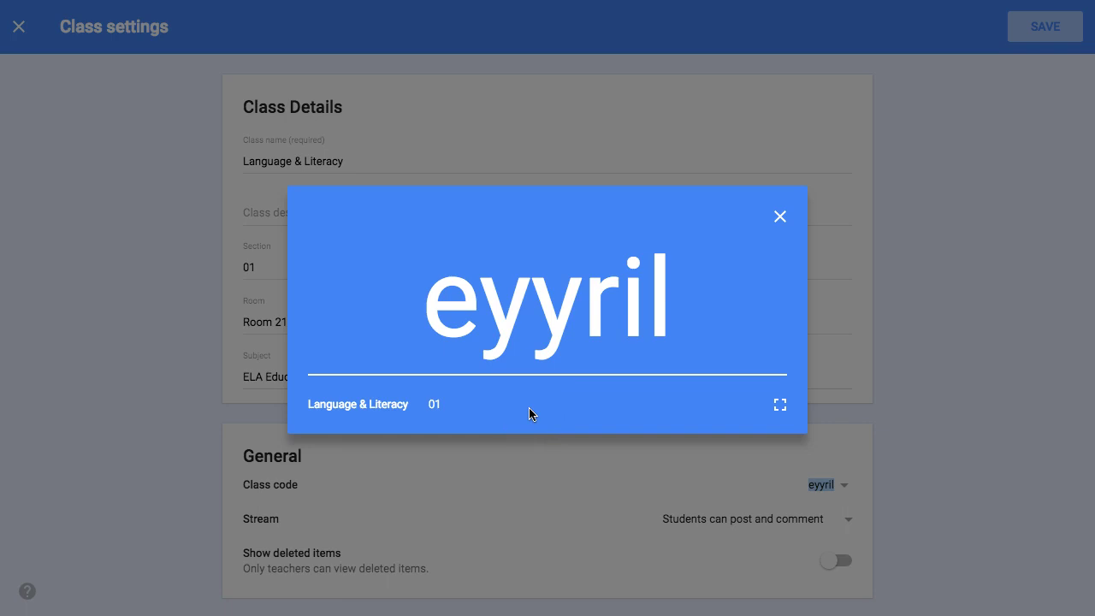
click(779, 405)
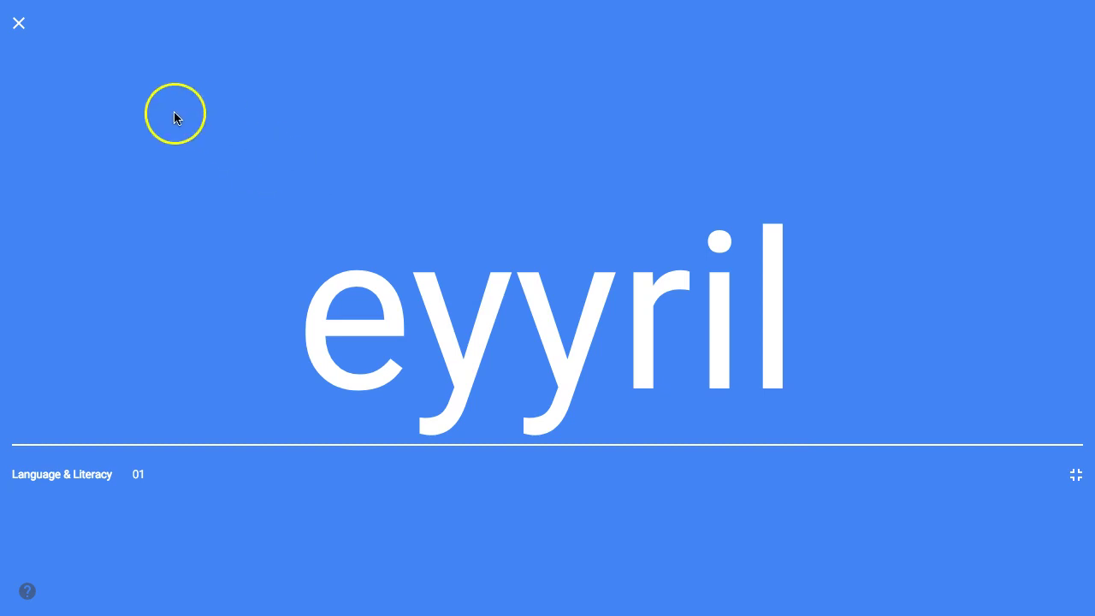
click(17, 26)
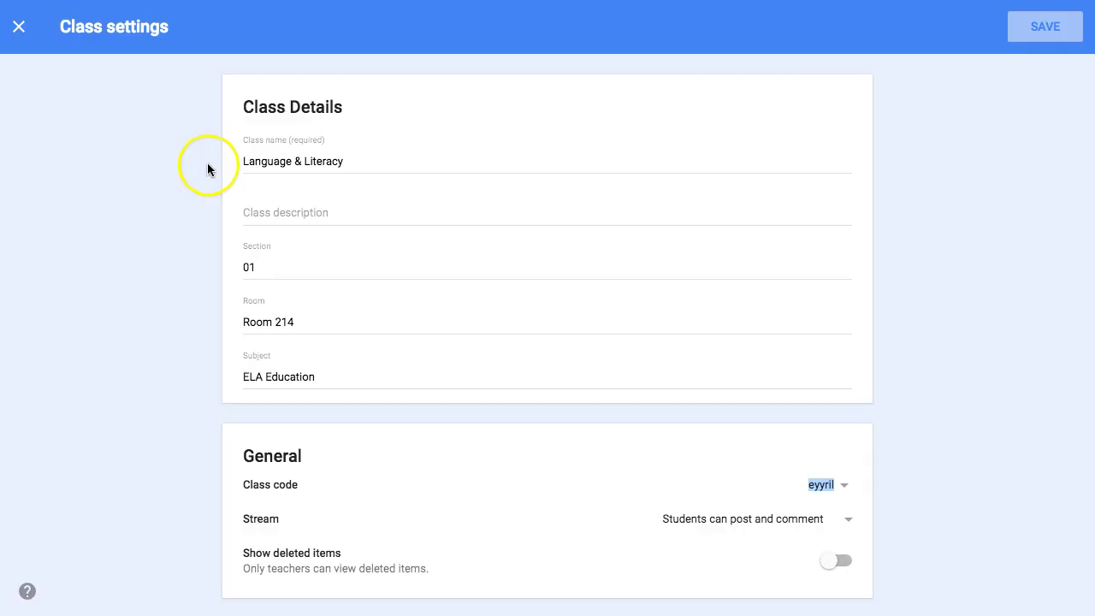
click(165, 178)
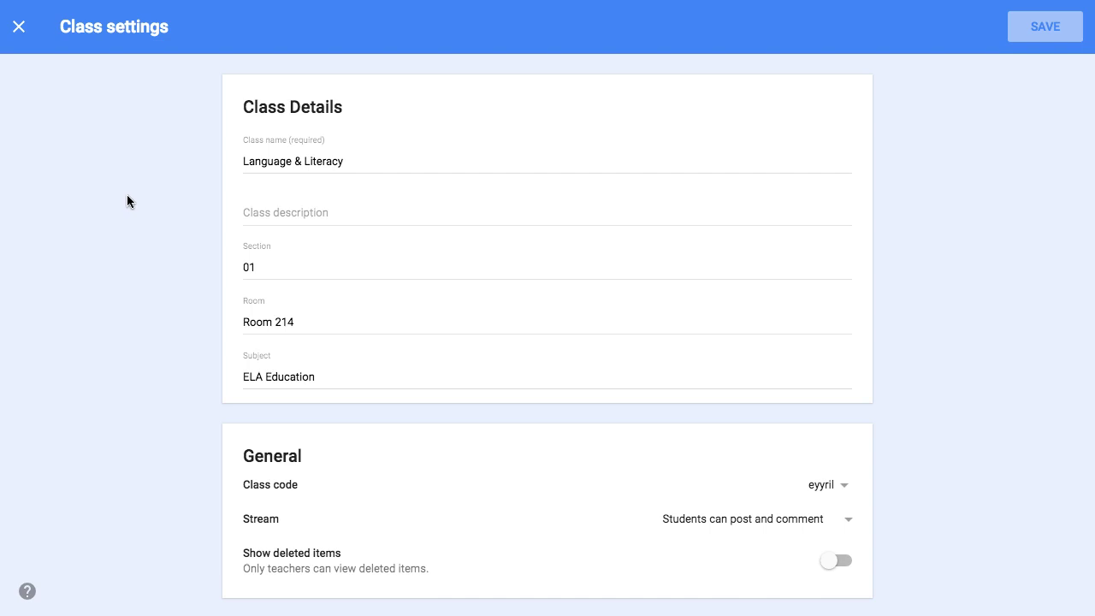
click(19, 27)
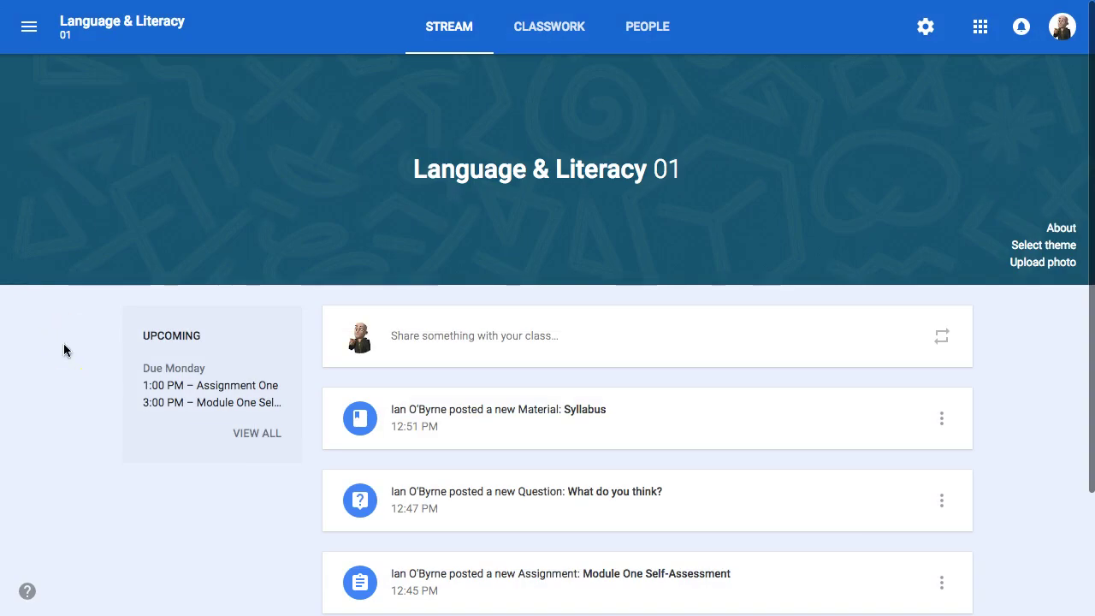
Step: Look over the Language & Literacy stream and its teacher and student roster
scroll(74, 363, down, 4)
scroll(75, 368, up, 4)
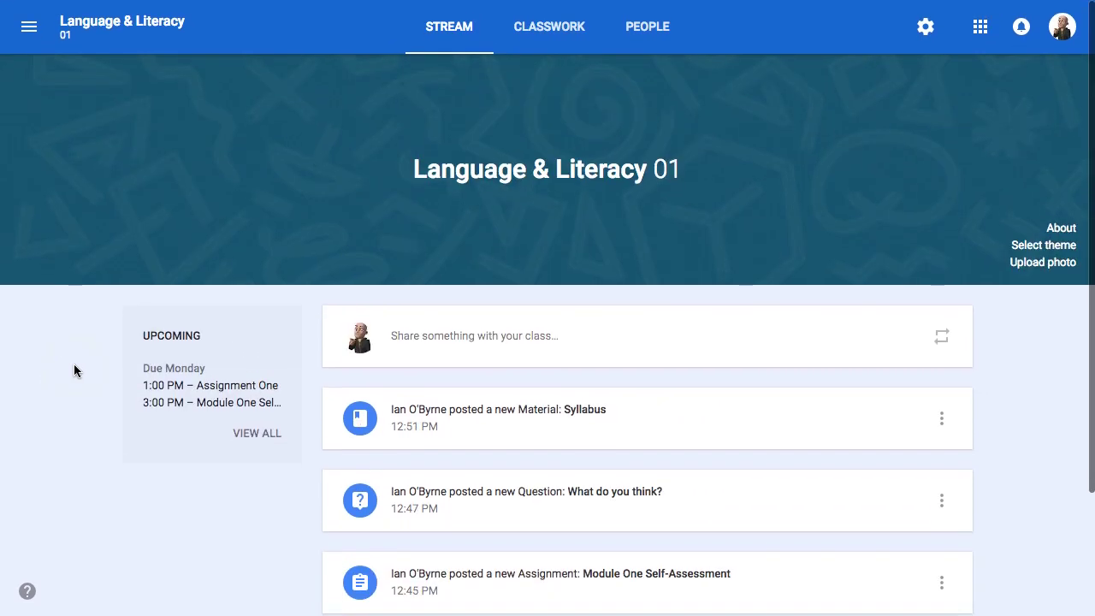
click(657, 38)
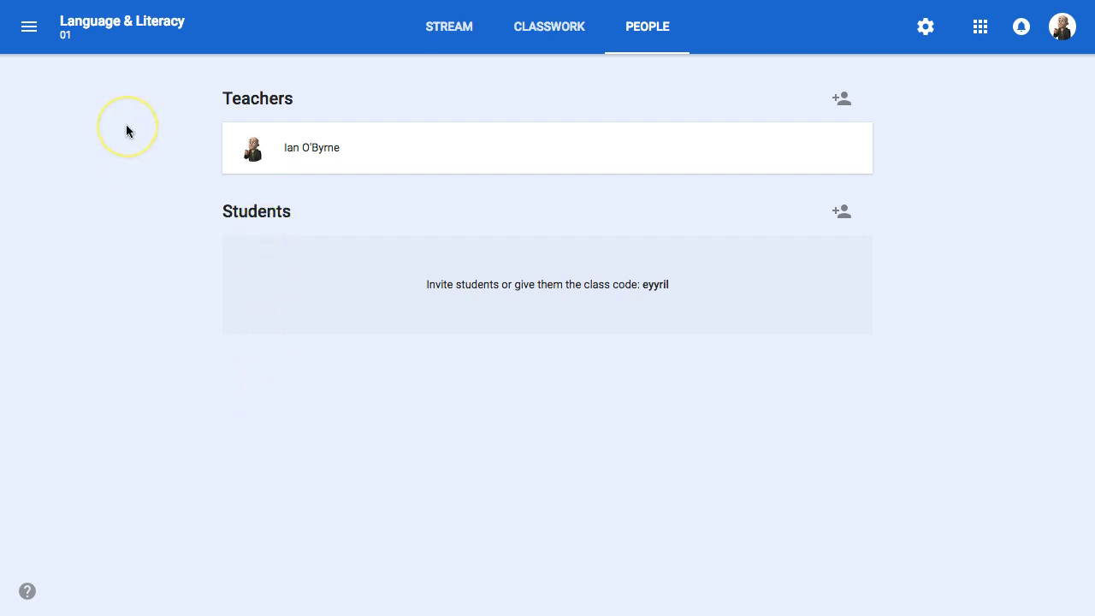
Step: Switch to the EDFS 326 - Spring 2019 class, section 01, and examine the posts in its stream
click(29, 26)
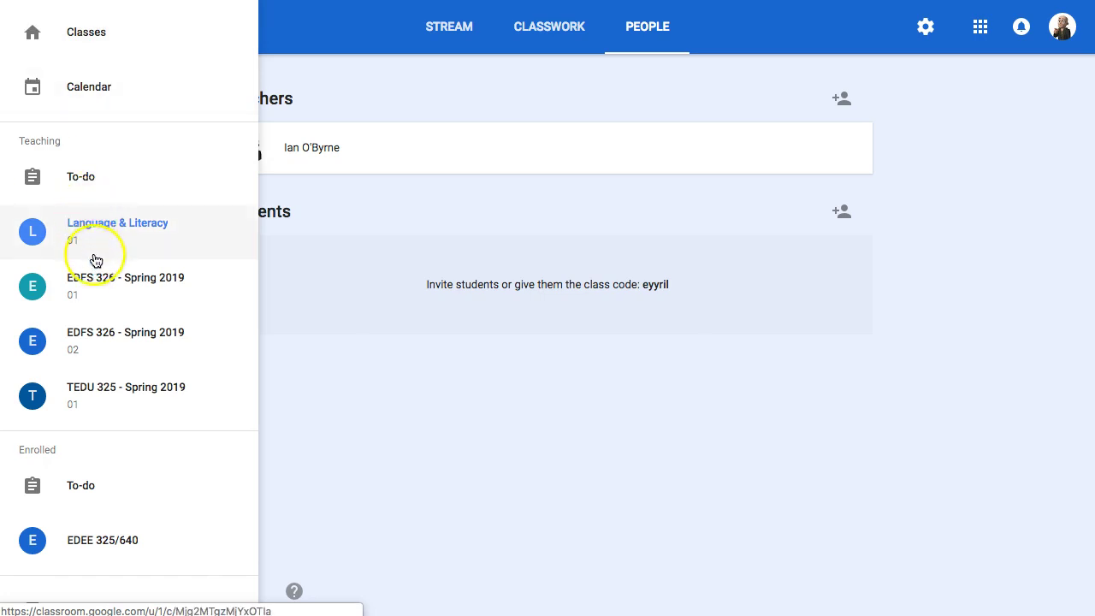
click(92, 283)
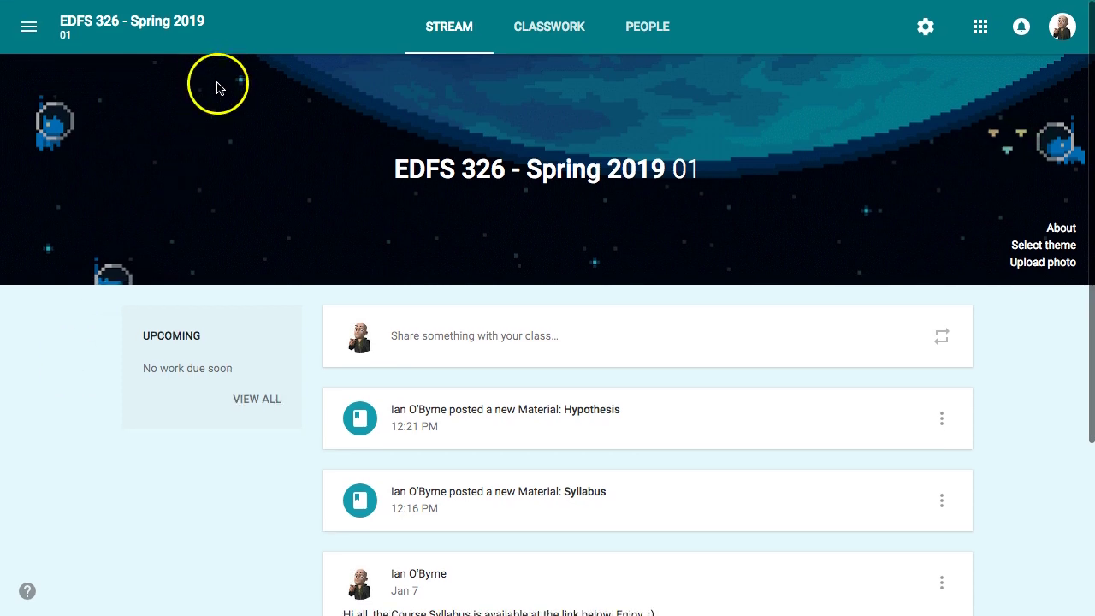
scroll(381, 268, down, 5)
scroll(188, 281, up, 5)
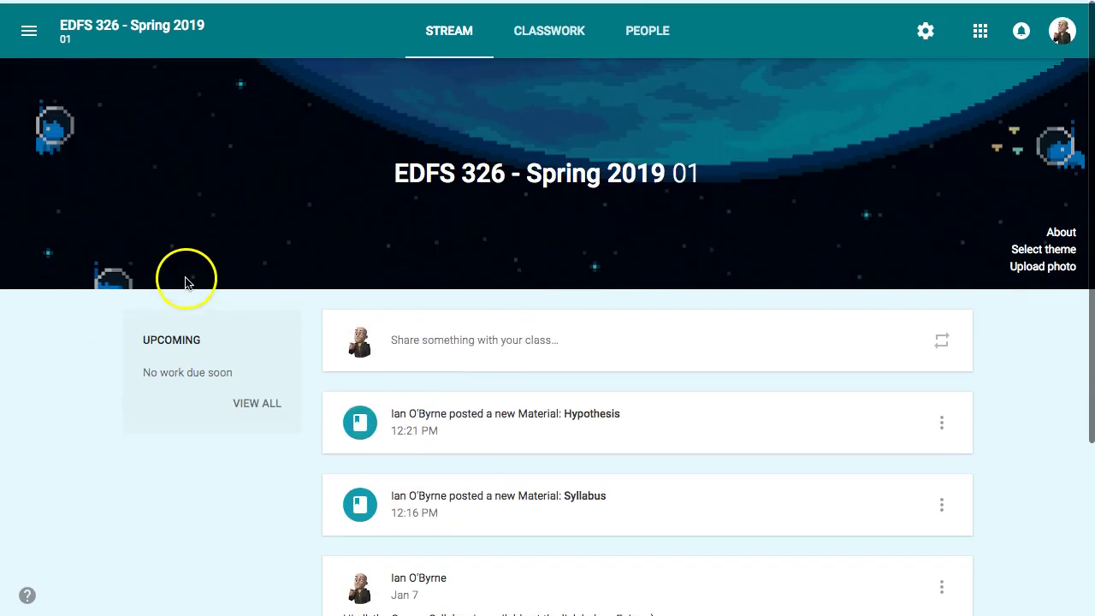
scroll(508, 240, down, 3)
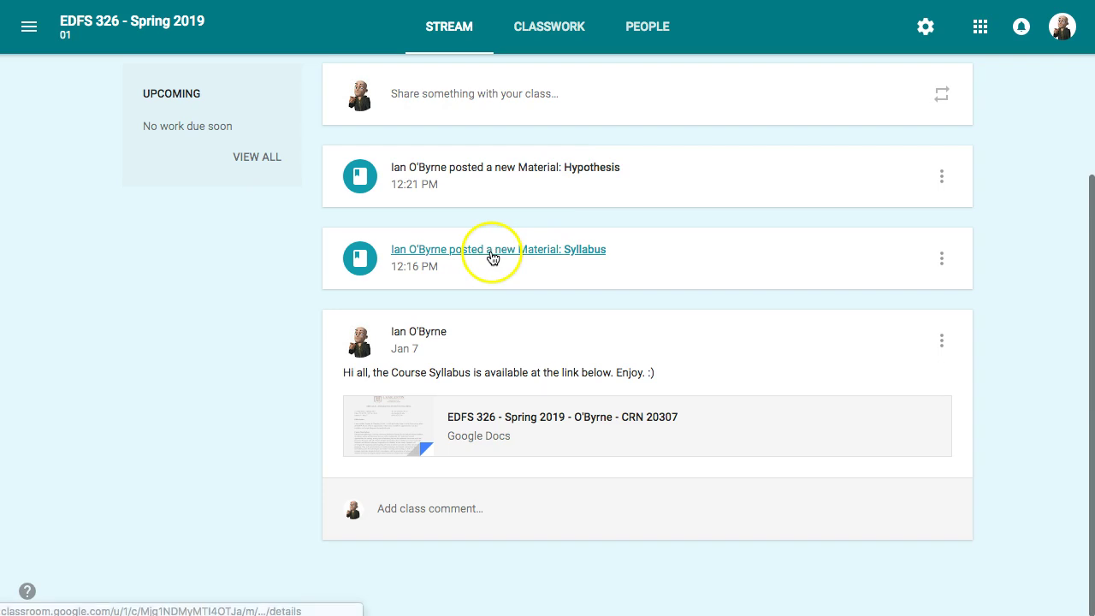
scroll(529, 282, down, 1)
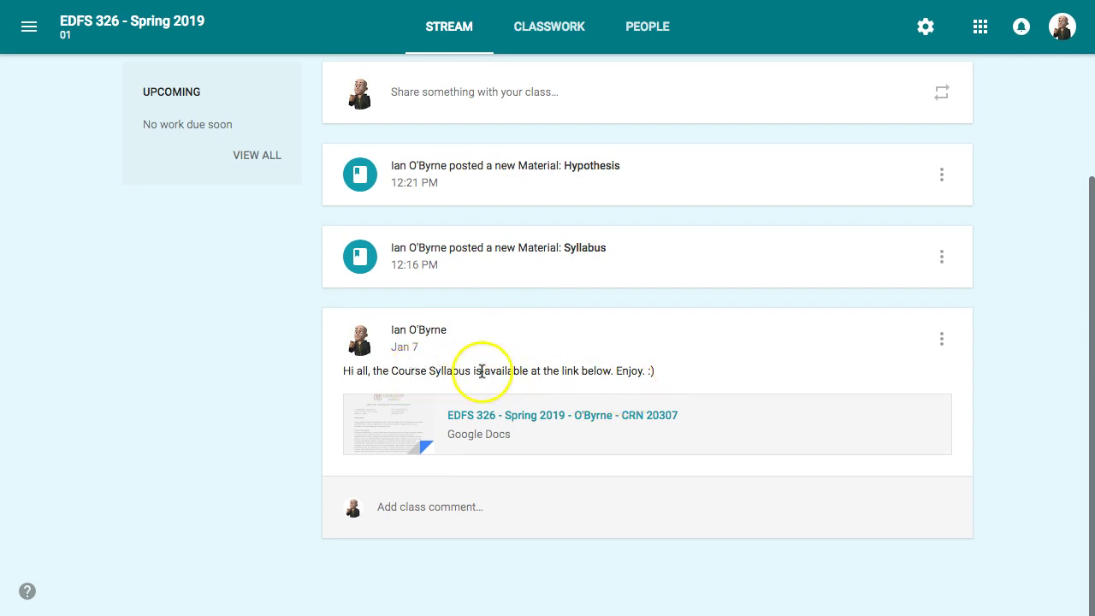
Step: Examine the Course Resources topic in the EDFS 326 classwork and the class's roster of teachers and students
click(530, 32)
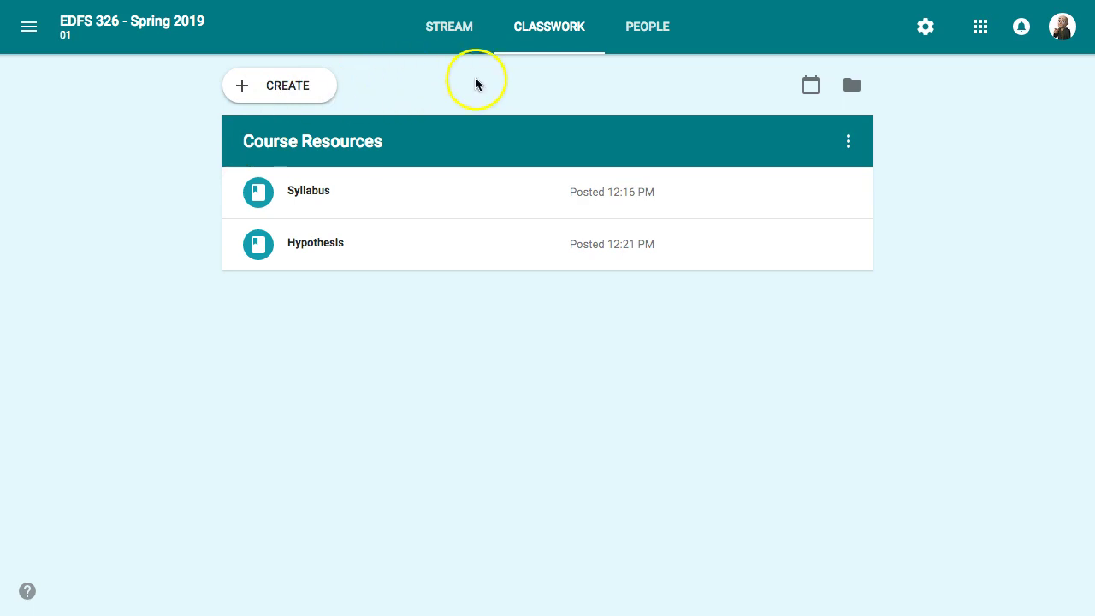
click(633, 33)
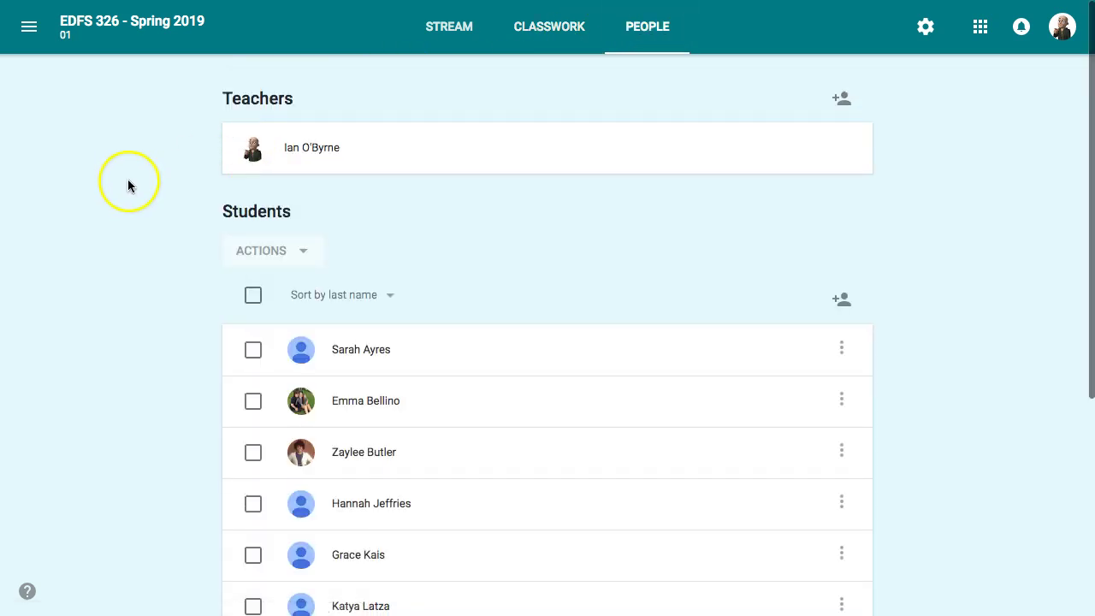
scroll(128, 179, down, 5)
scroll(128, 179, up, 5)
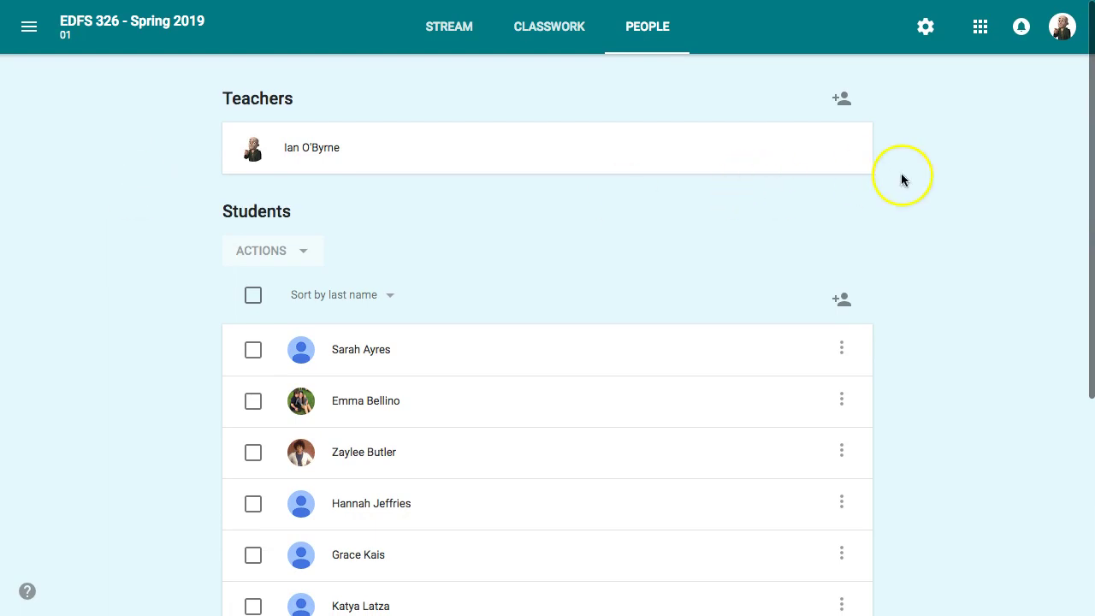
Step: Return to the EDFS 326 stream, view the class's About details, and close them
click(120, 18)
scroll(100, 128, up, 3)
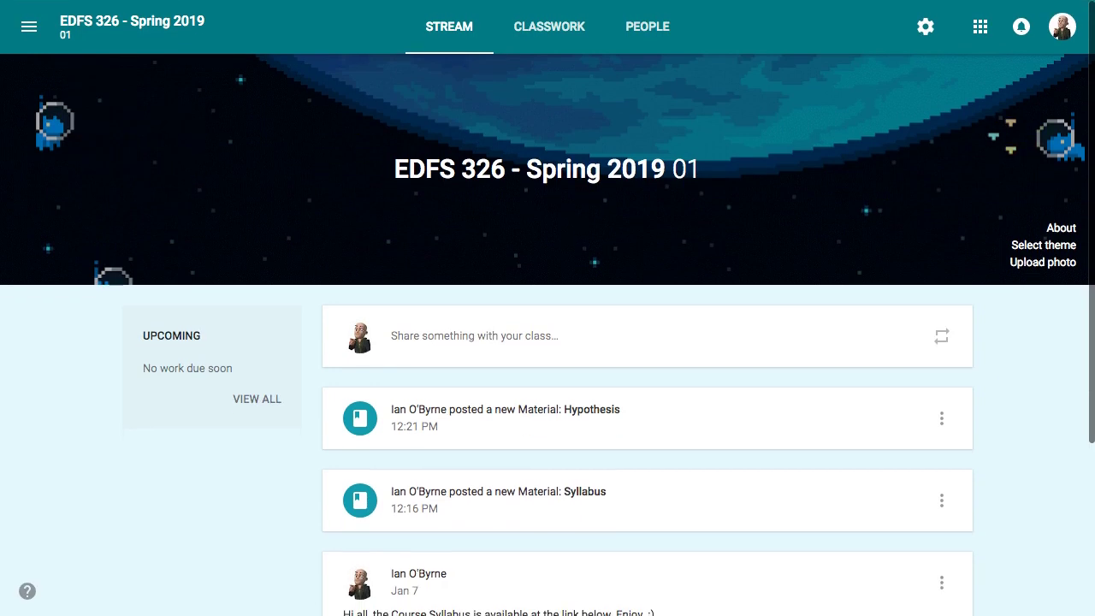
click(1065, 231)
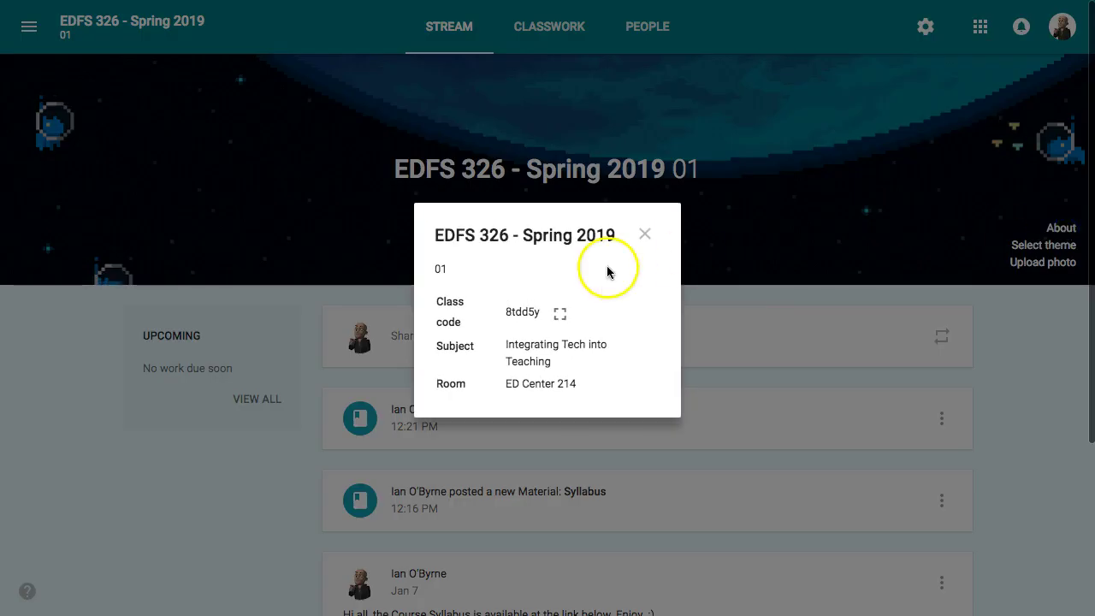
click(645, 234)
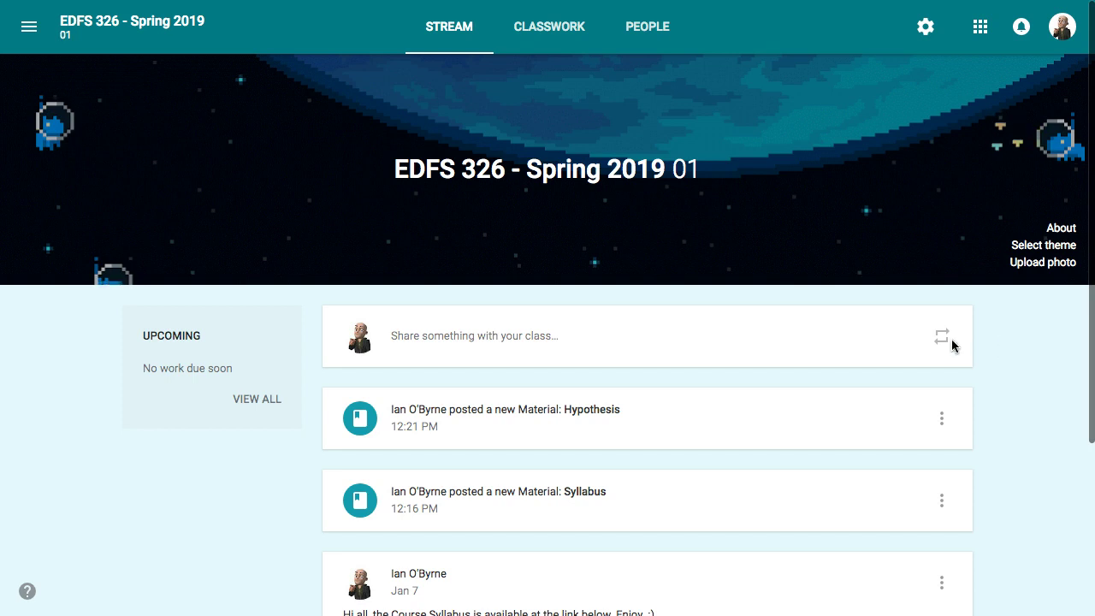
Step: Look through the full EDFS 326 student roster once more
click(678, 78)
click(650, 28)
scroll(362, 252, down, 5)
scroll(362, 251, up, 5)
Step: Check which types of items can be created in the EDFS 326 classwork, without creating any
click(554, 40)
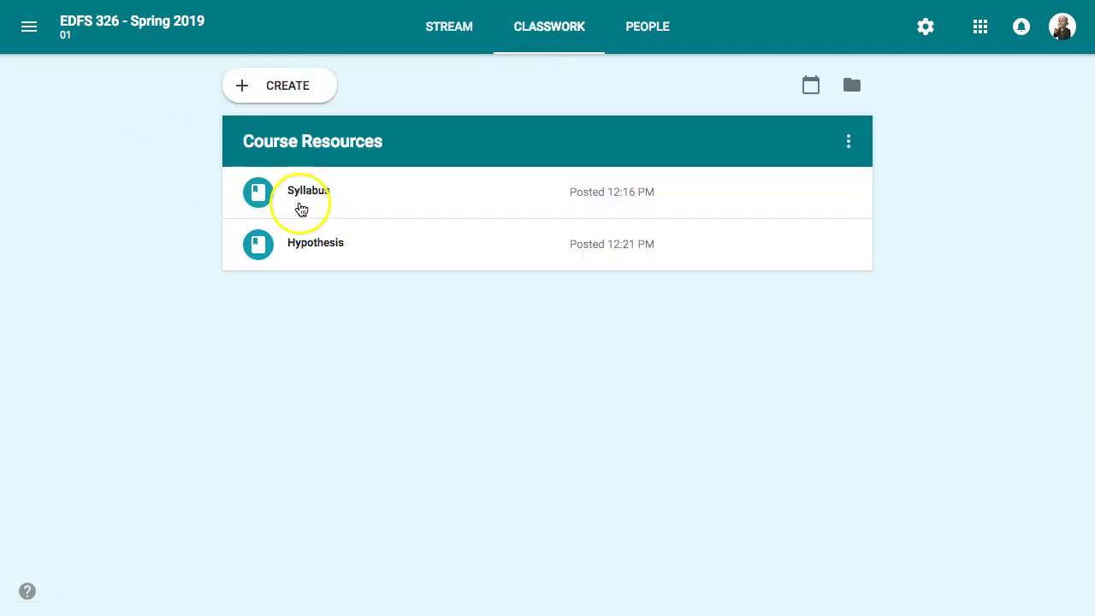
click(280, 90)
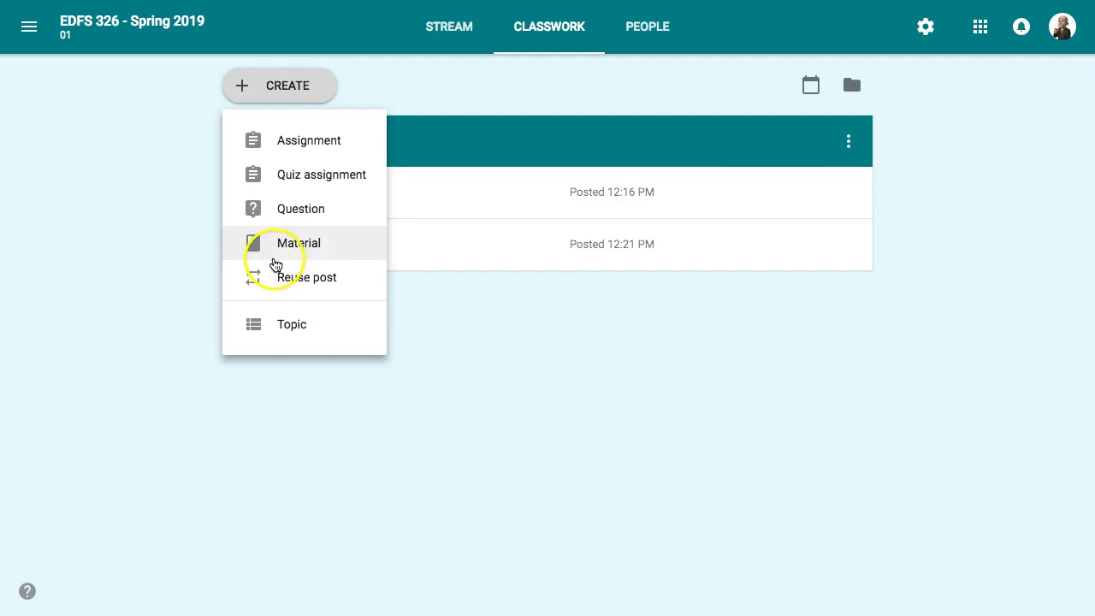
key(Escape)
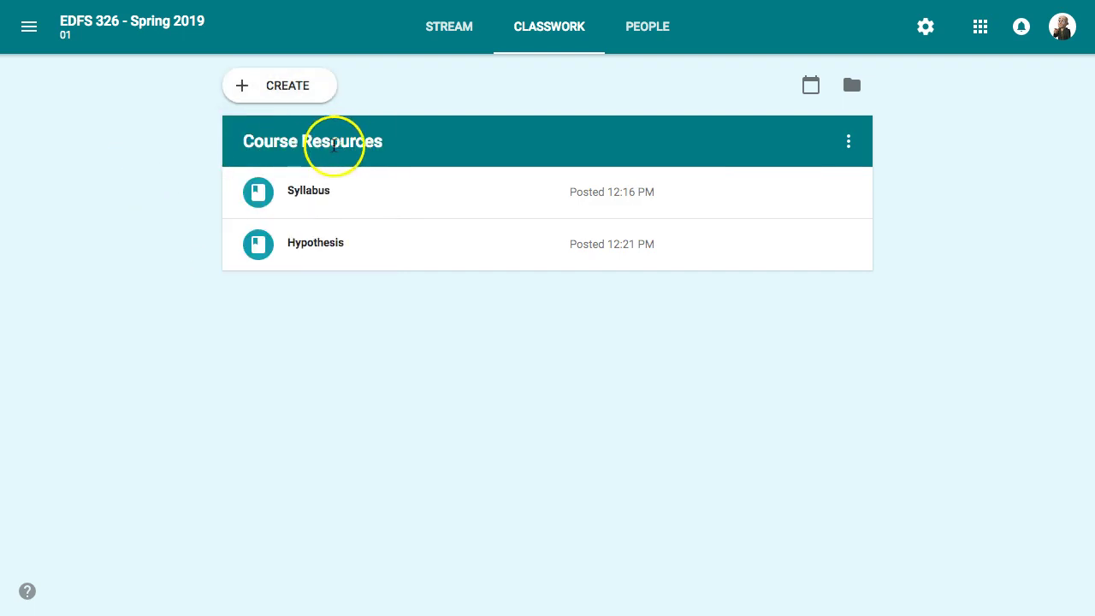
Step: Expand the Syllabus material under Course Resources, view its full page, and return to the classwork list
click(356, 187)
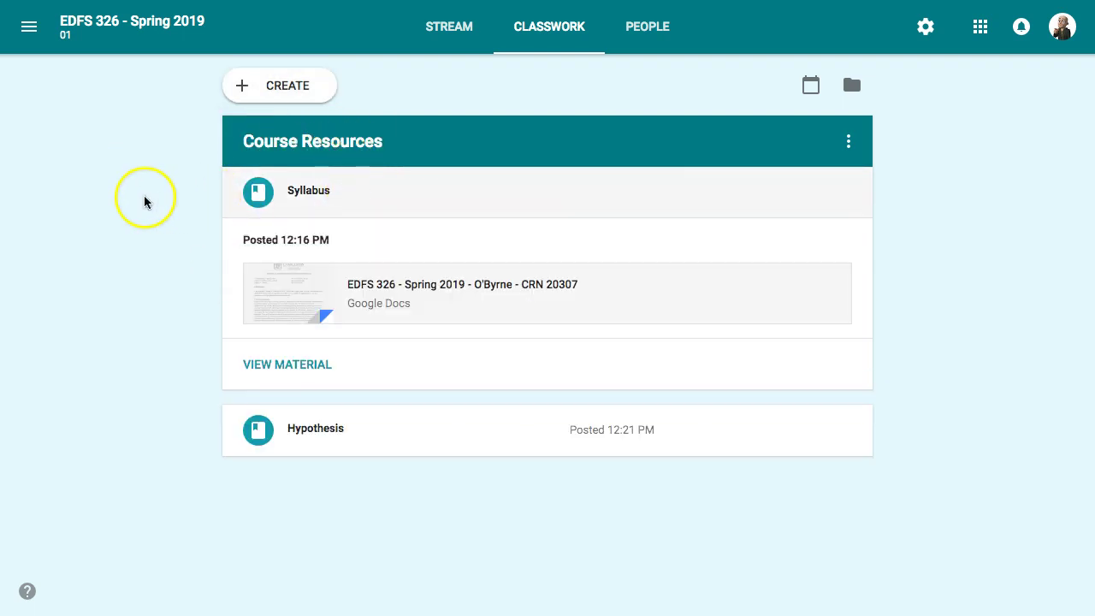
click(310, 367)
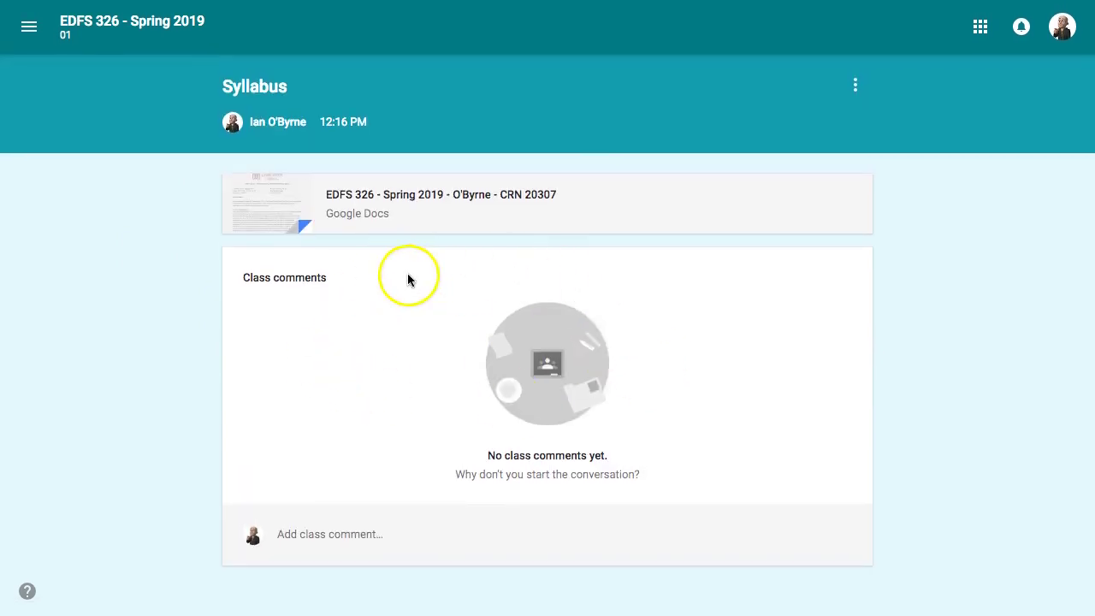
click(31, 49)
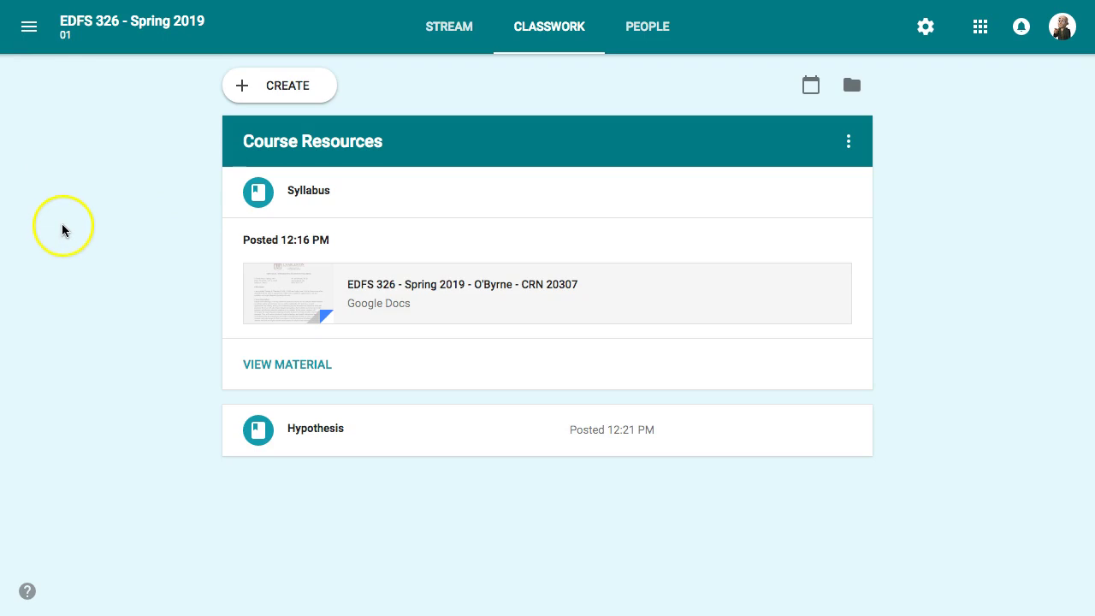
Step: Expand the Hypothesis material and read through its message, tutorial link and attached videos
click(313, 430)
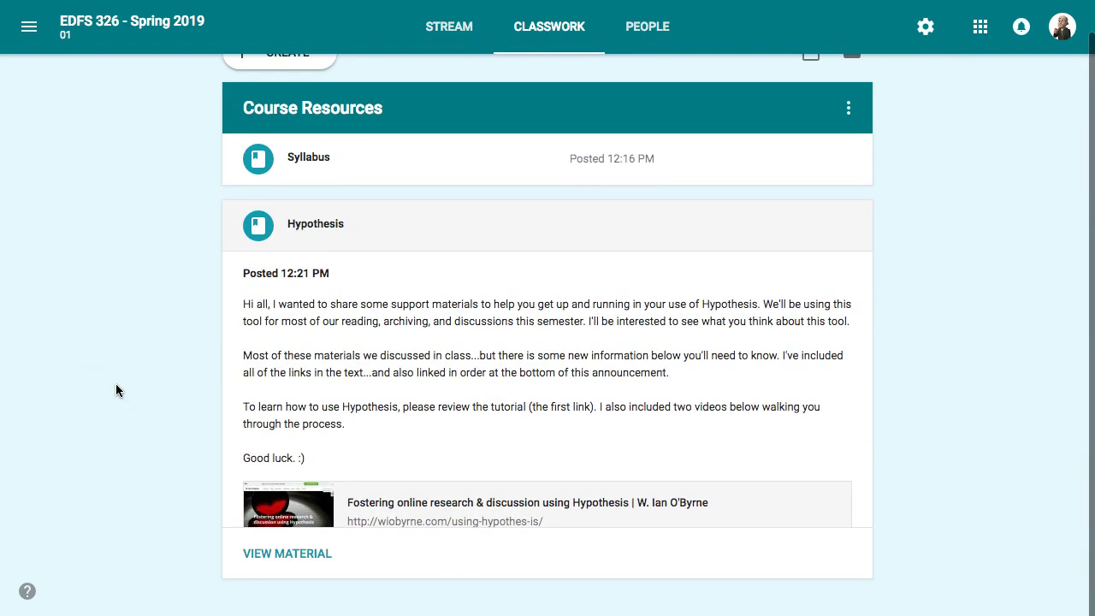
click(403, 408)
scroll(402, 403, down, 4)
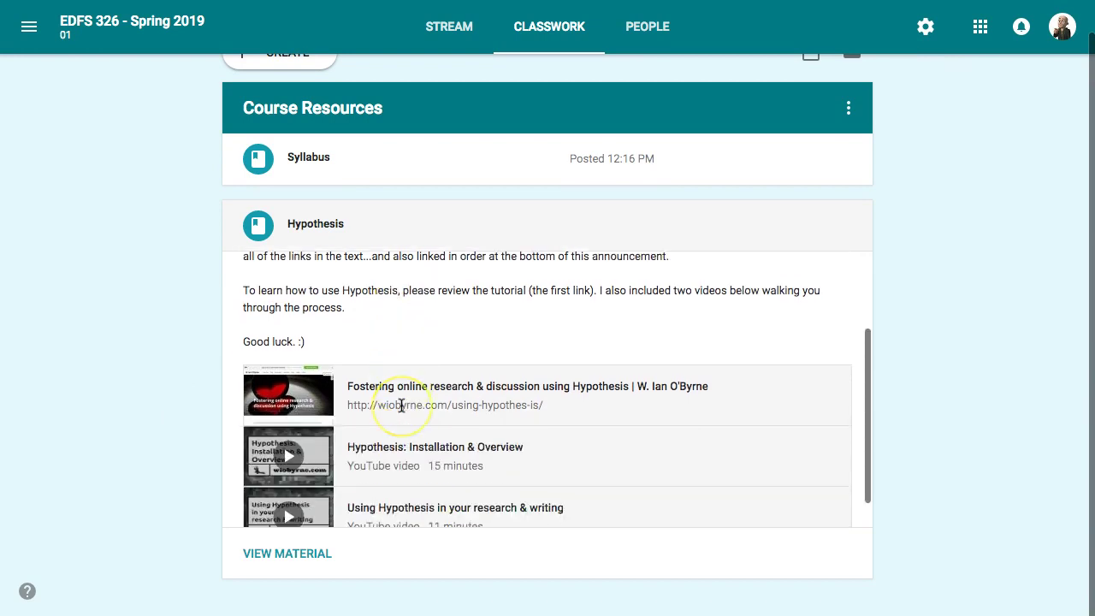
scroll(402, 406, up, 3)
scroll(401, 406, up, 1)
click(172, 372)
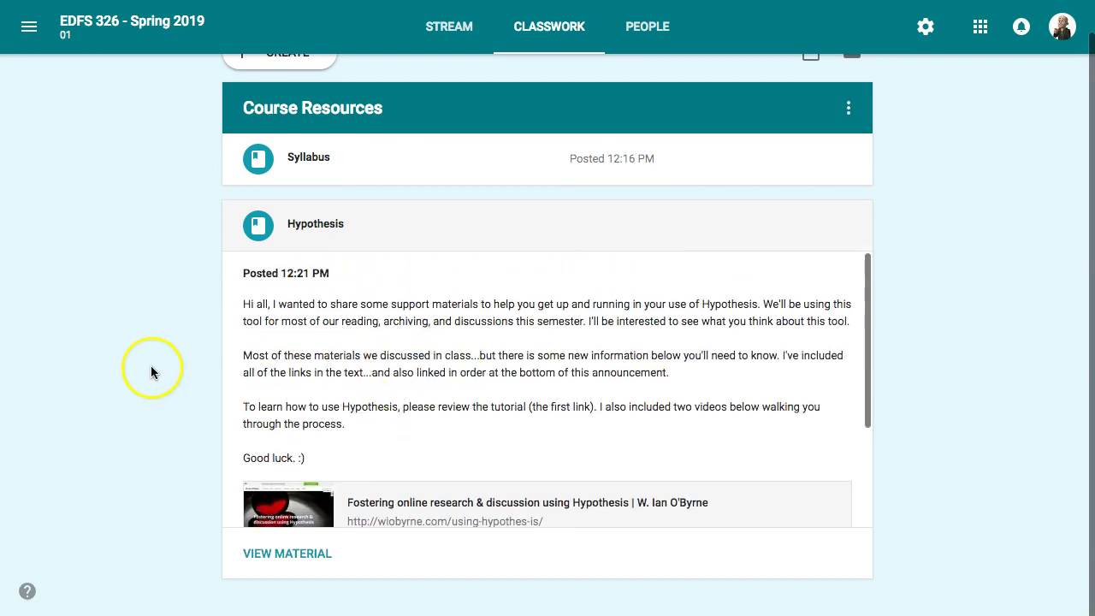
click(367, 373)
scroll(366, 373, down, 3)
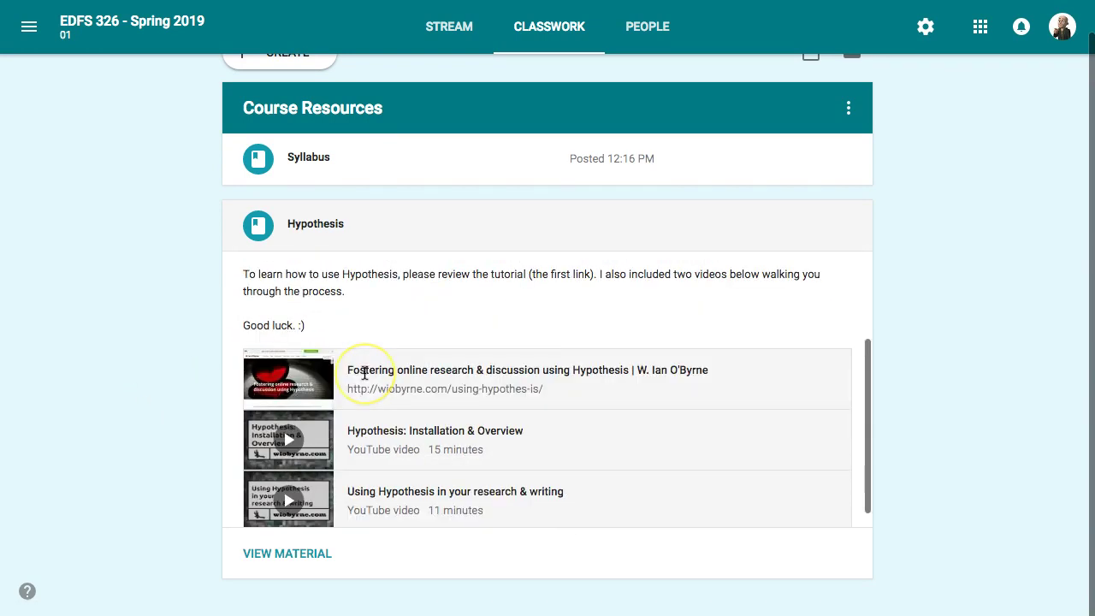
scroll(365, 379, up, 3)
click(486, 375)
scroll(429, 407, down, 3)
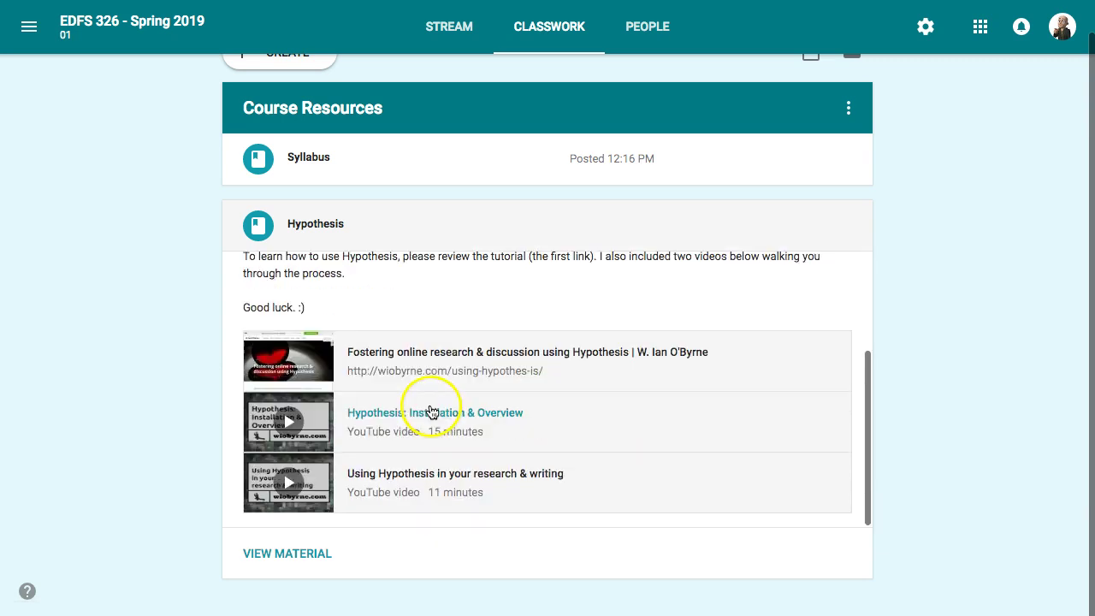
scroll(433, 330, up, 3)
click(158, 328)
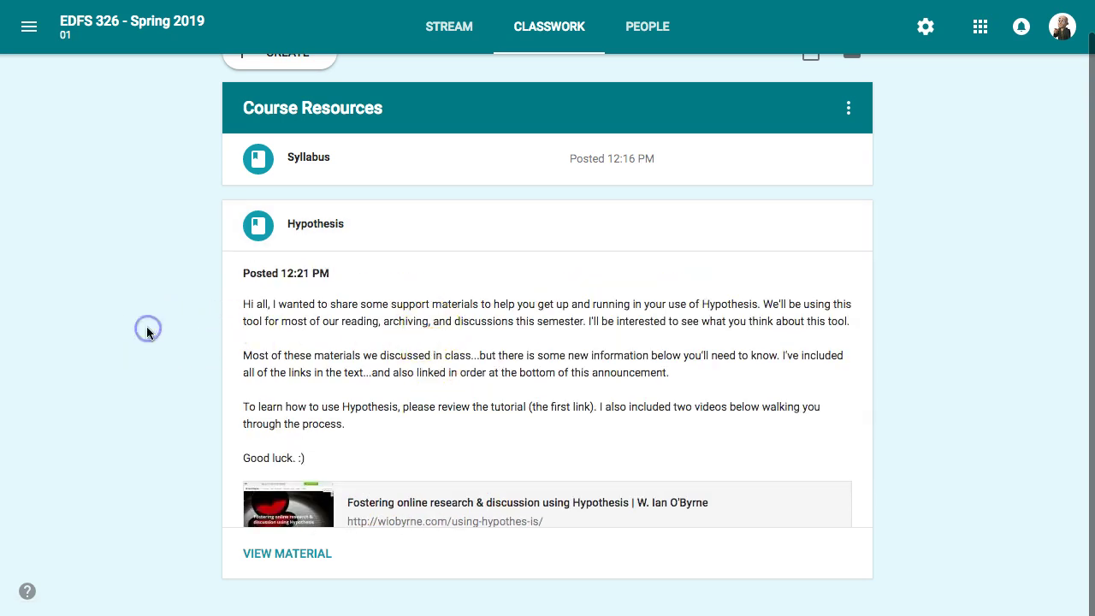
scroll(147, 331, up, 2)
click(126, 180)
Step: Delete the Jan 7 announcement with the course syllabus link from the EDFS 326 stream
click(451, 31)
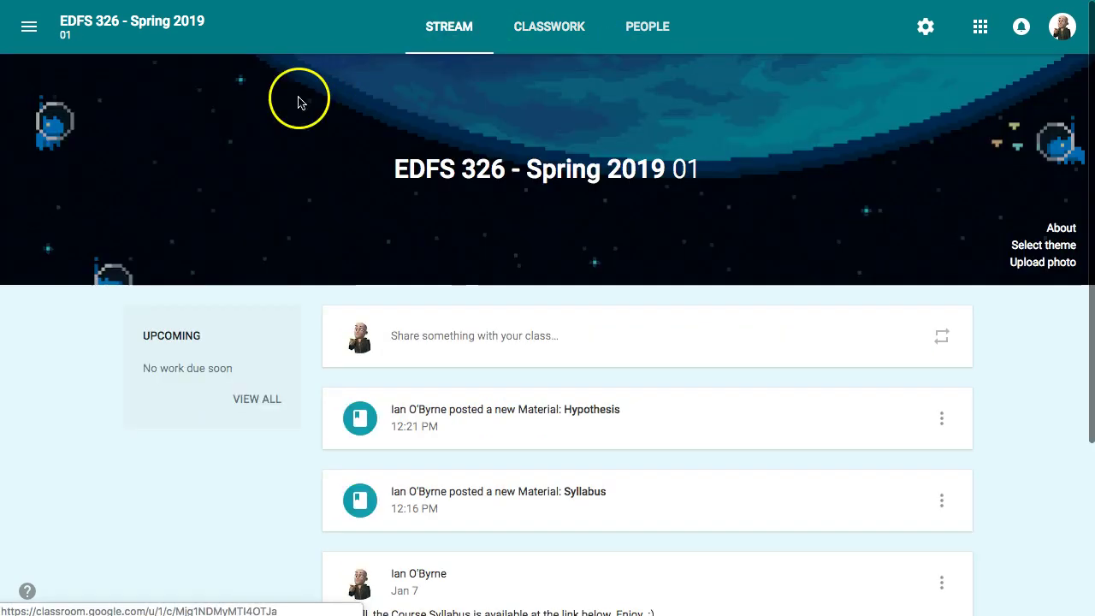
scroll(215, 306, down, 3)
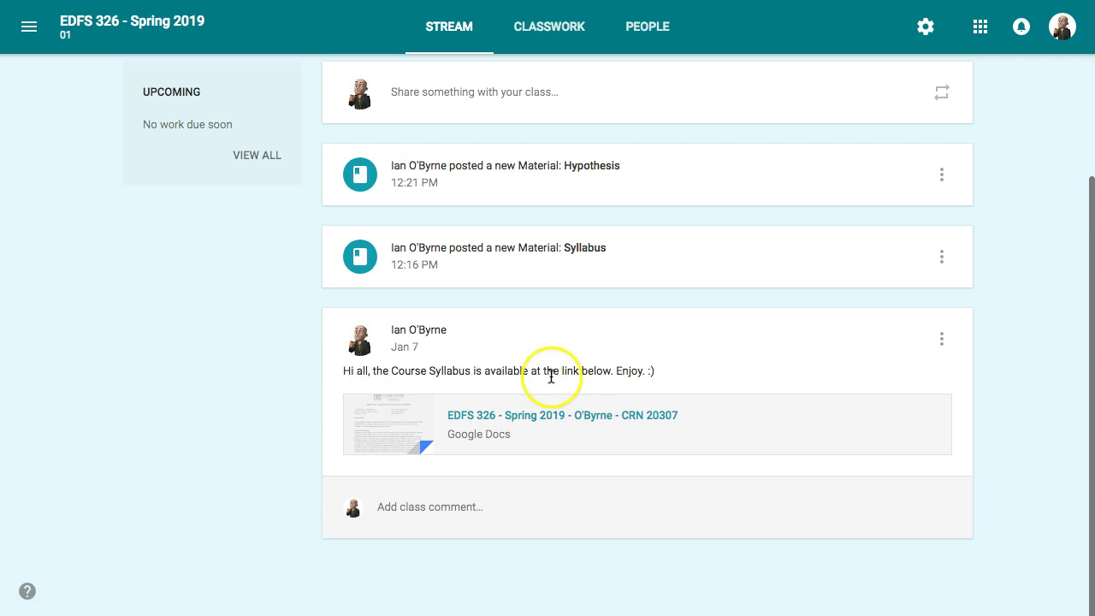
click(645, 370)
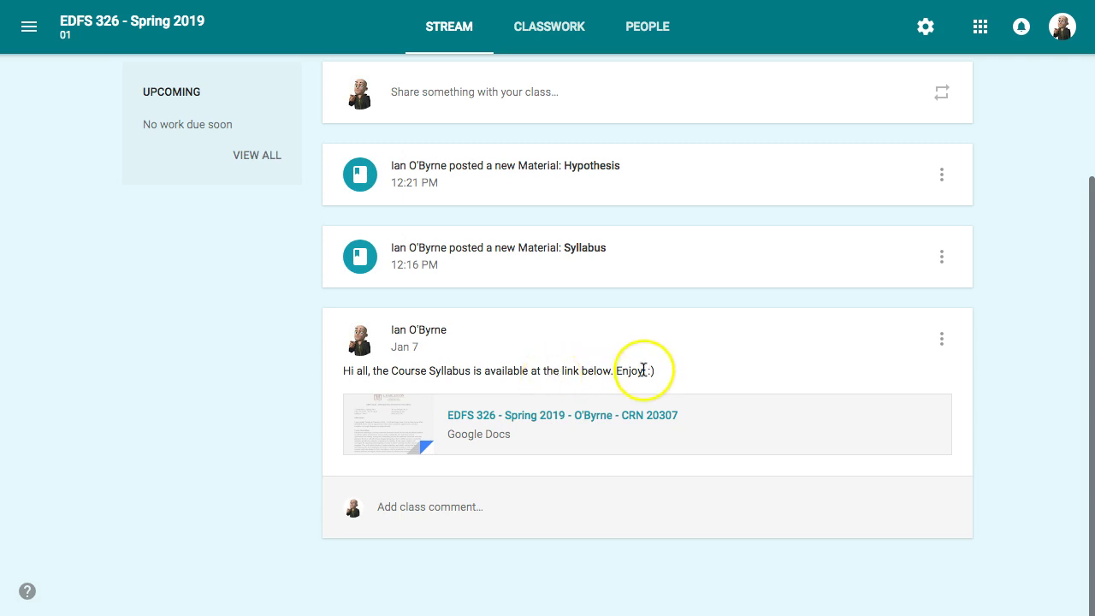
click(942, 339)
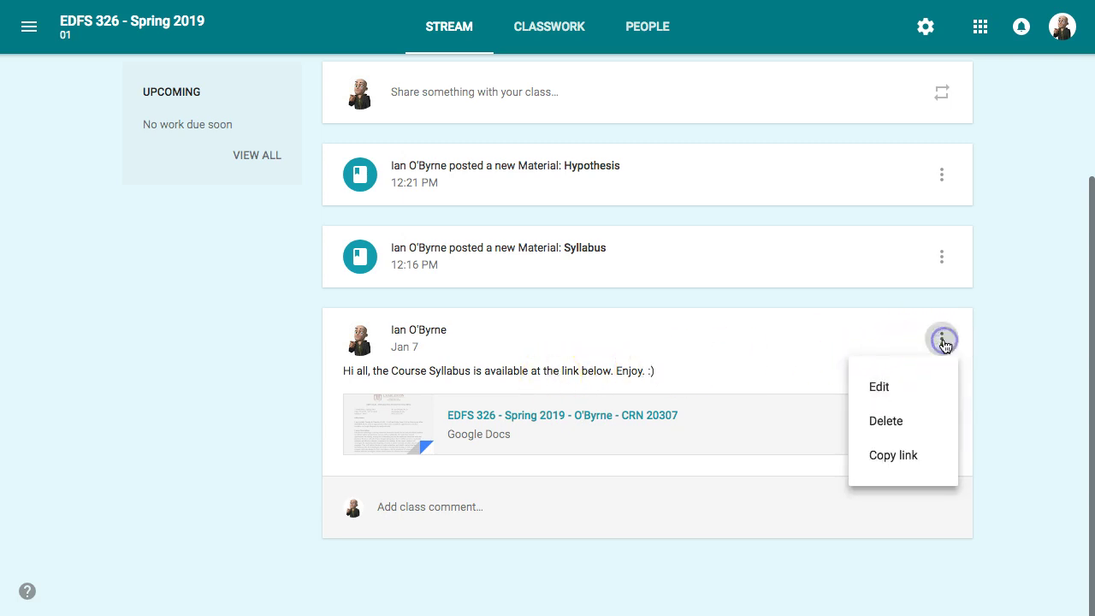
click(907, 418)
click(615, 350)
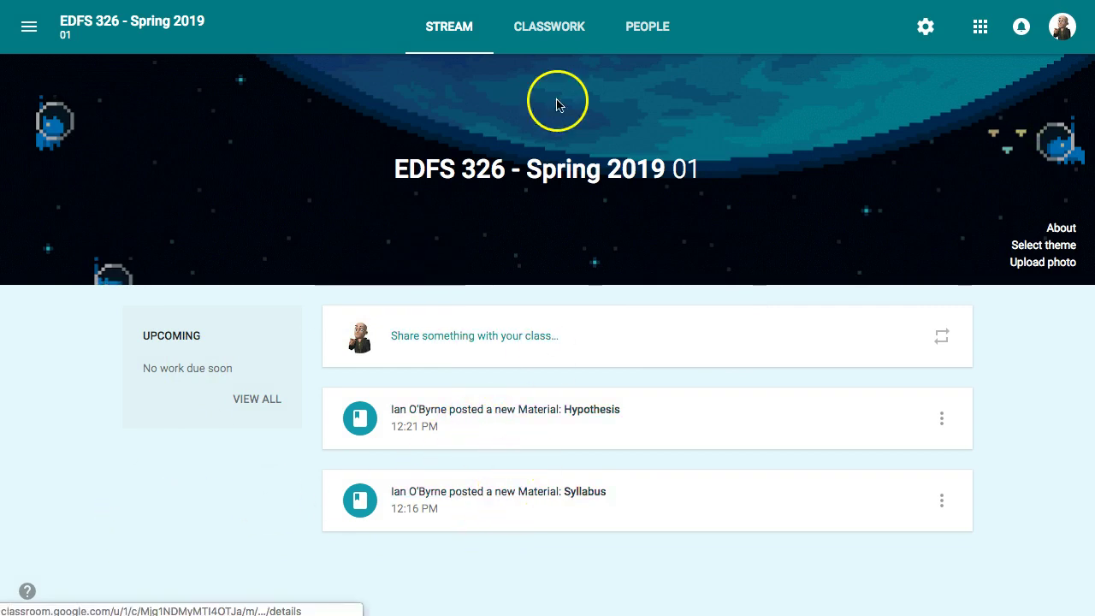
Step: Check the options for managing the Course Resources topic in the classwork, and return to the class stream
click(555, 41)
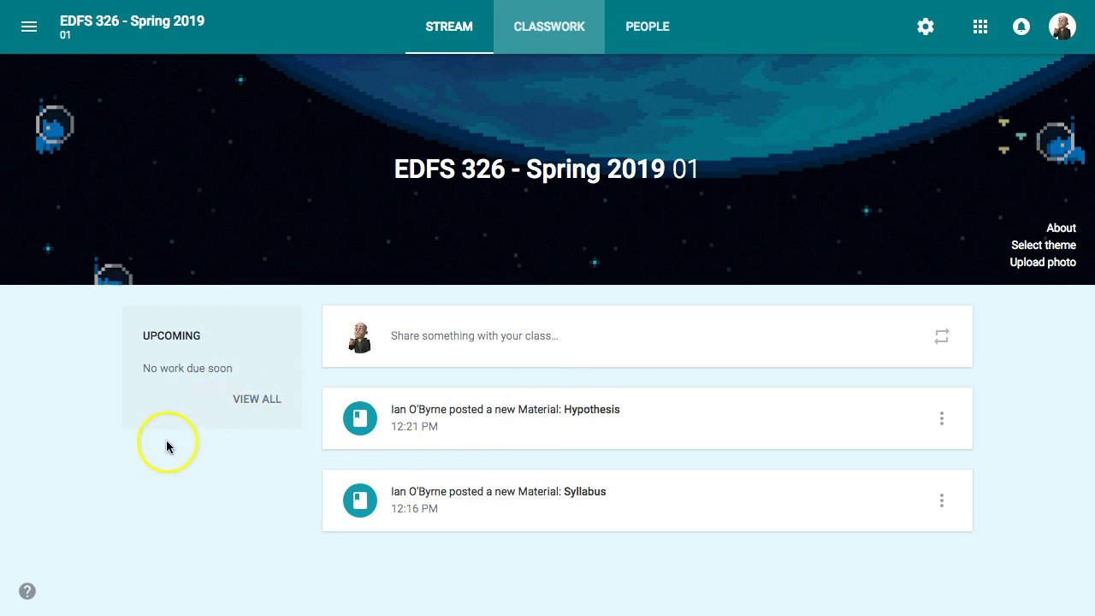
click(115, 464)
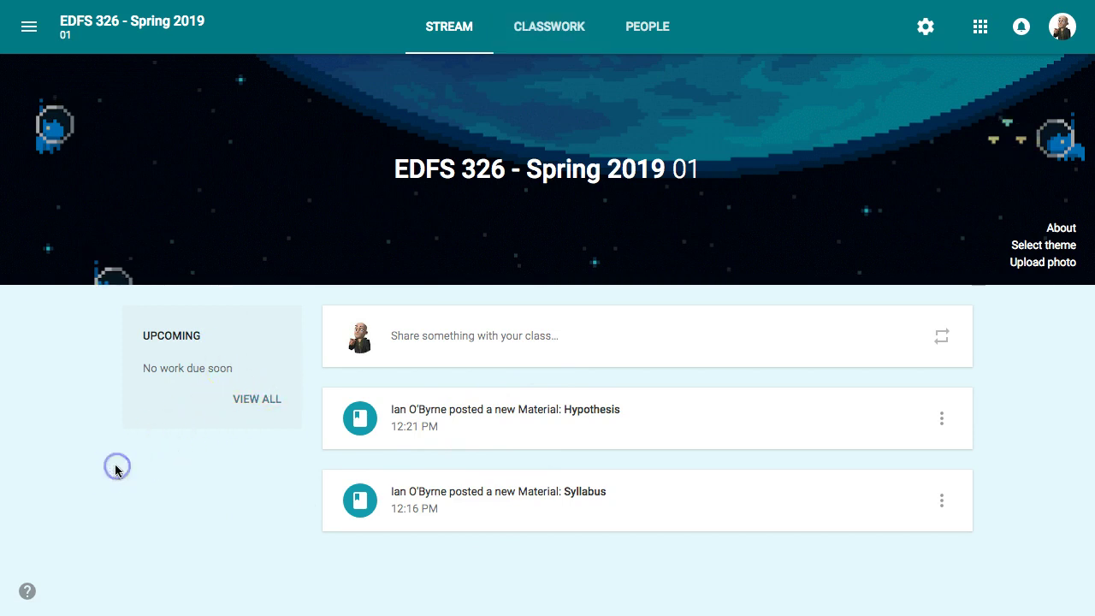
click(570, 34)
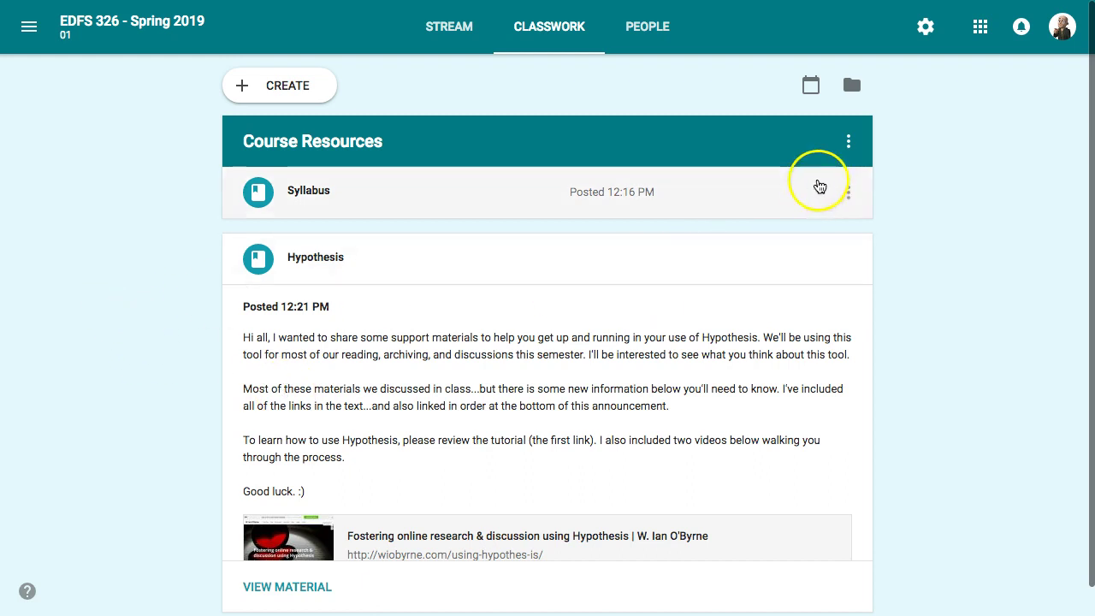
click(848, 142)
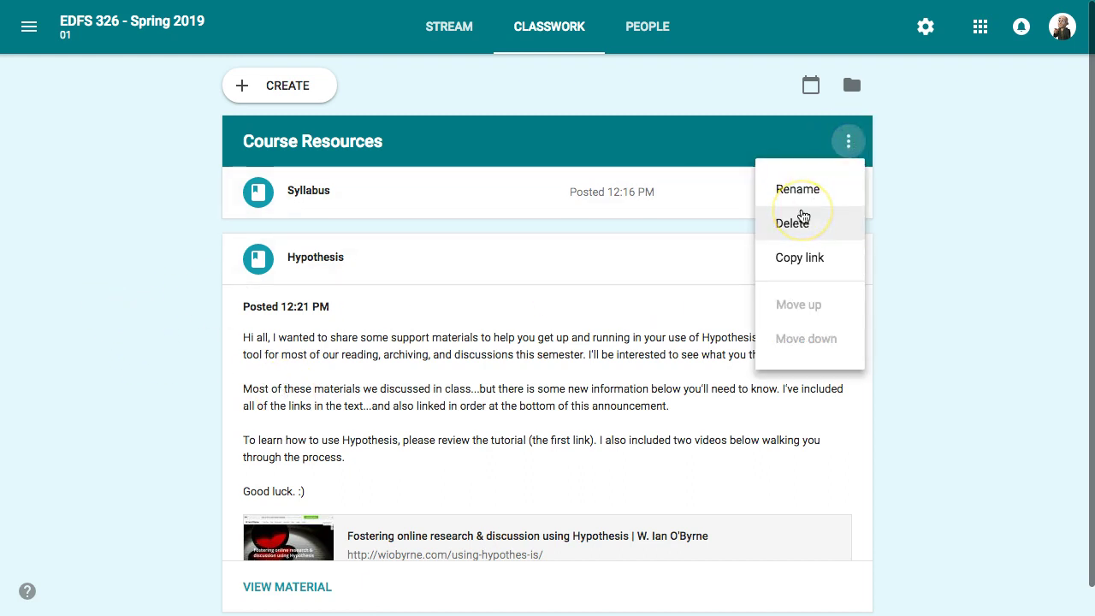
click(971, 212)
click(158, 323)
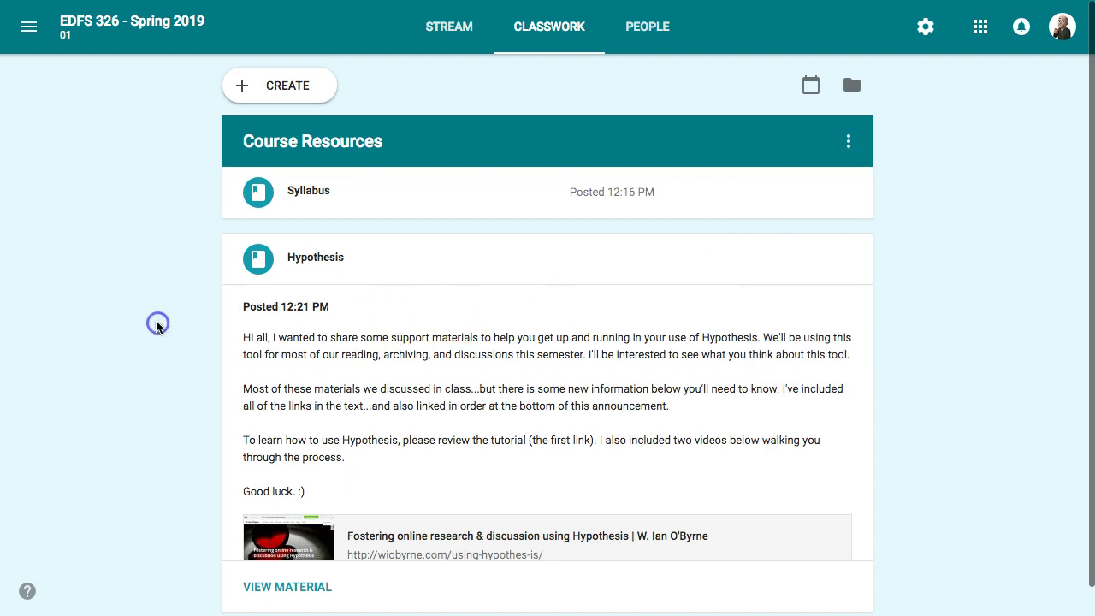
click(448, 33)
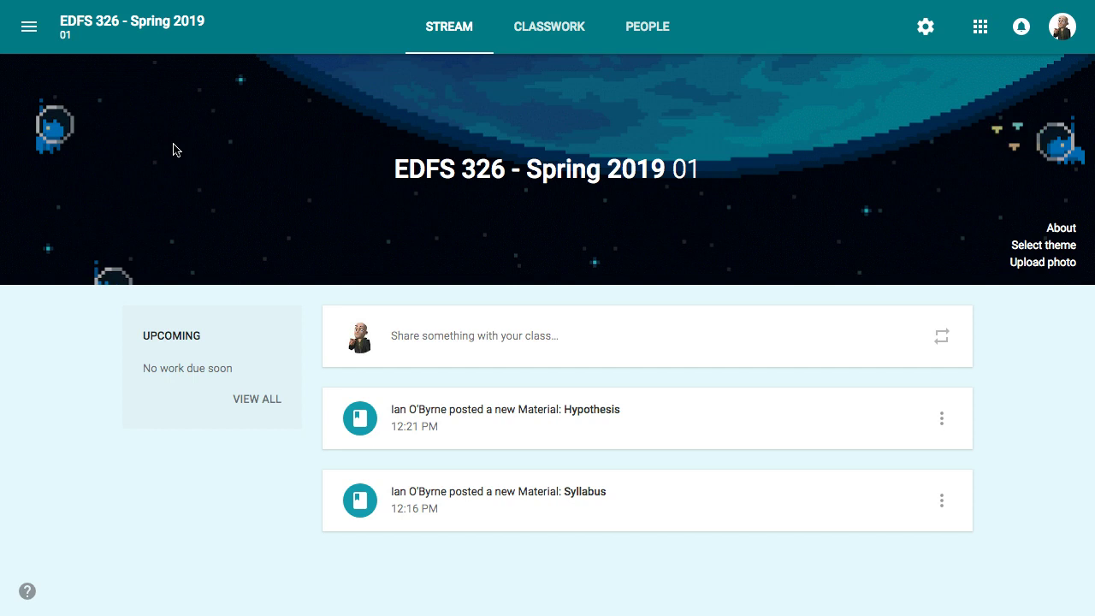
click(85, 360)
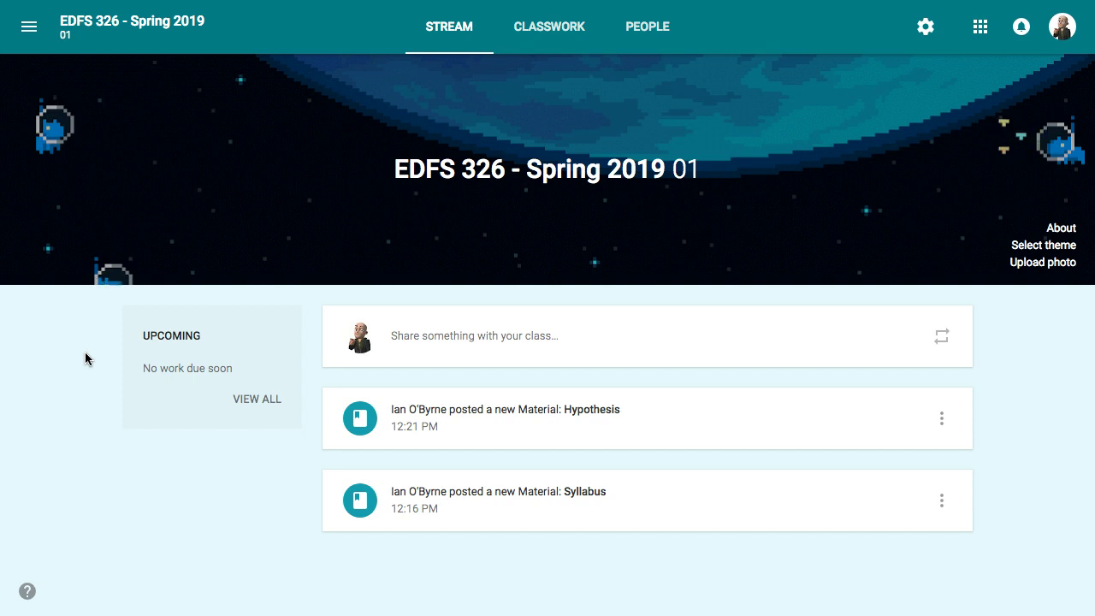
click(85, 355)
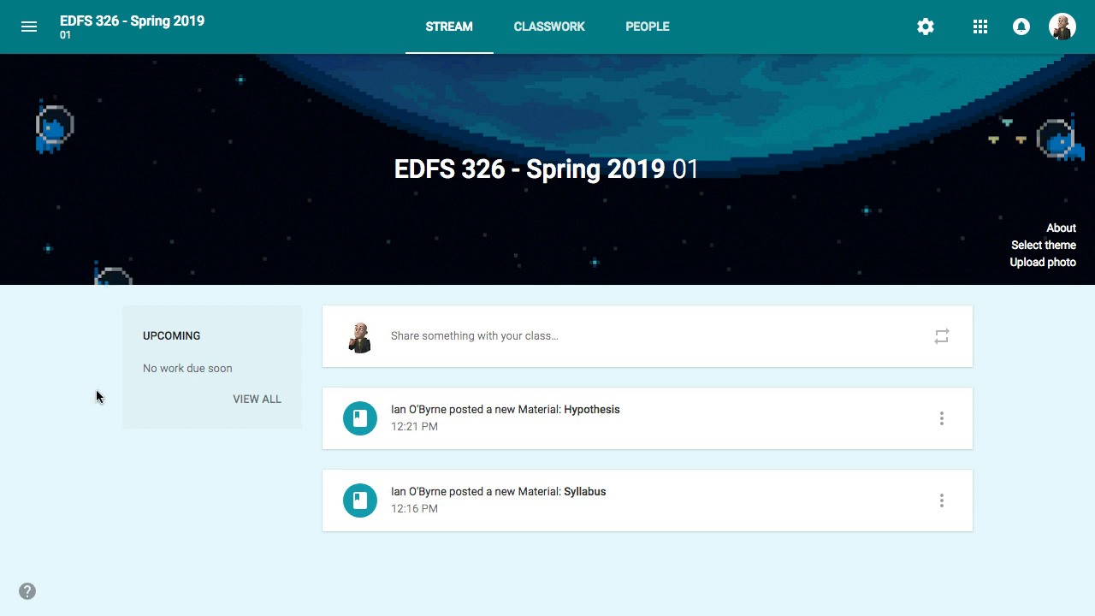
click(75, 442)
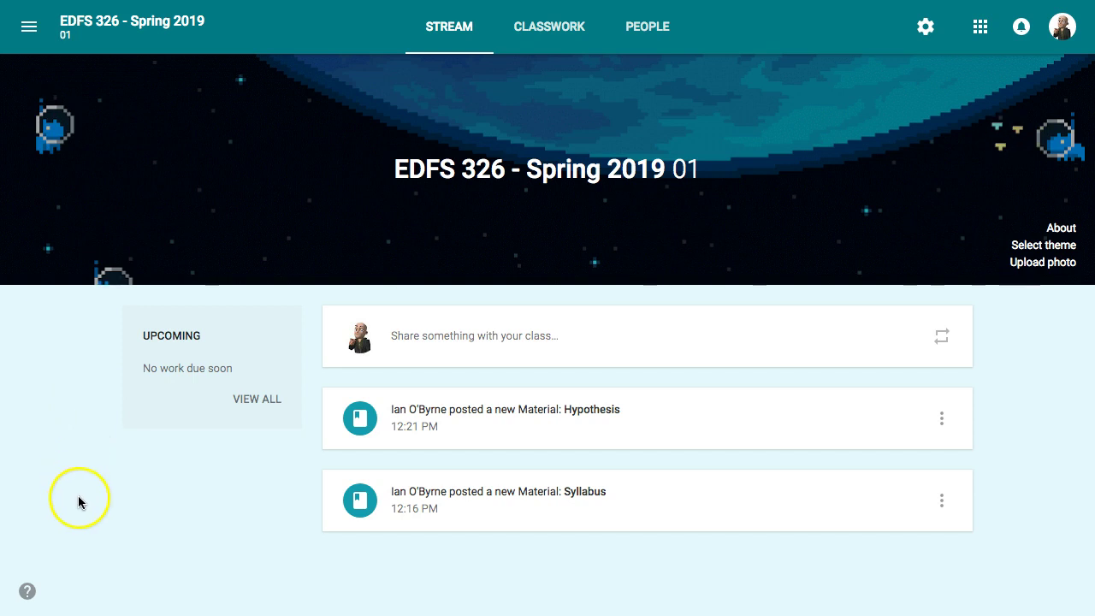